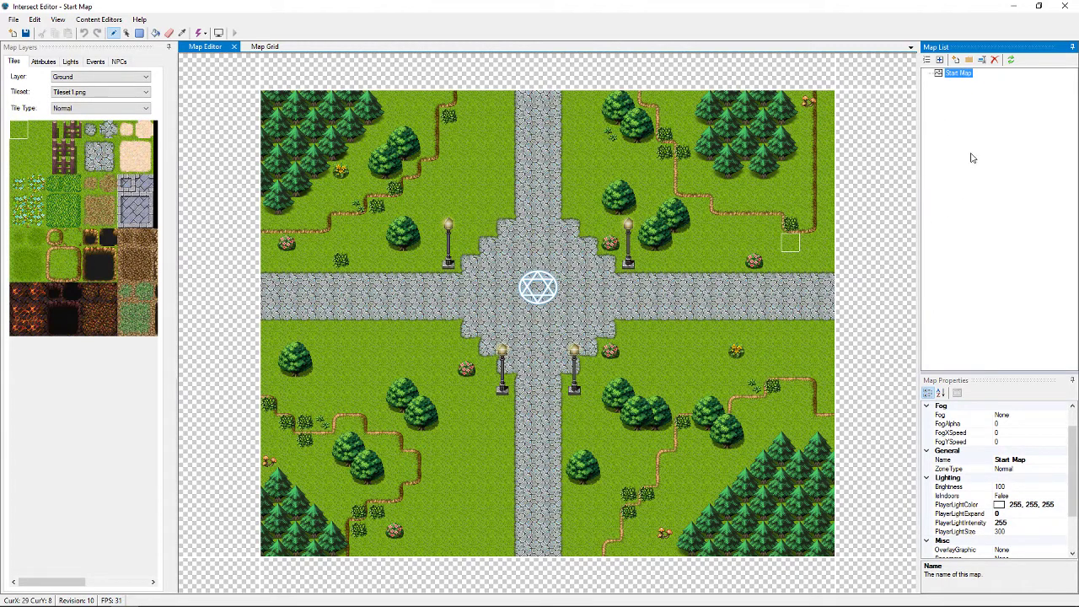
Add an unconnected 'New Map' through the Map List's New > Map option and open it for editing
{"action": "right_click", "coordinate": [939, 106]}
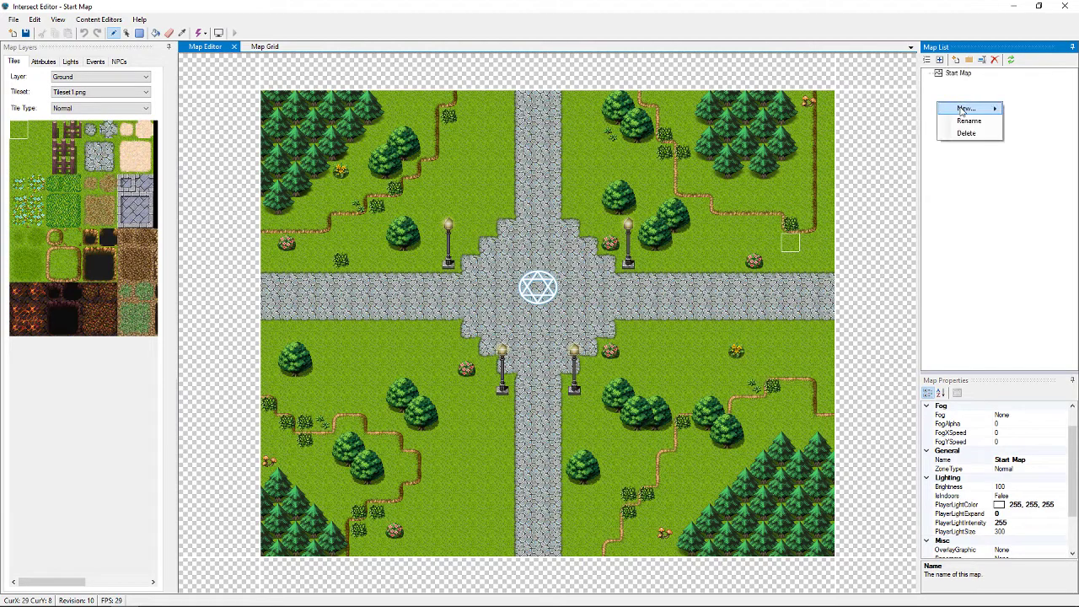
{"action": "mouse_move", "coordinate": [966, 109]}
{"action": "left_click", "coordinate": [1029, 111]}
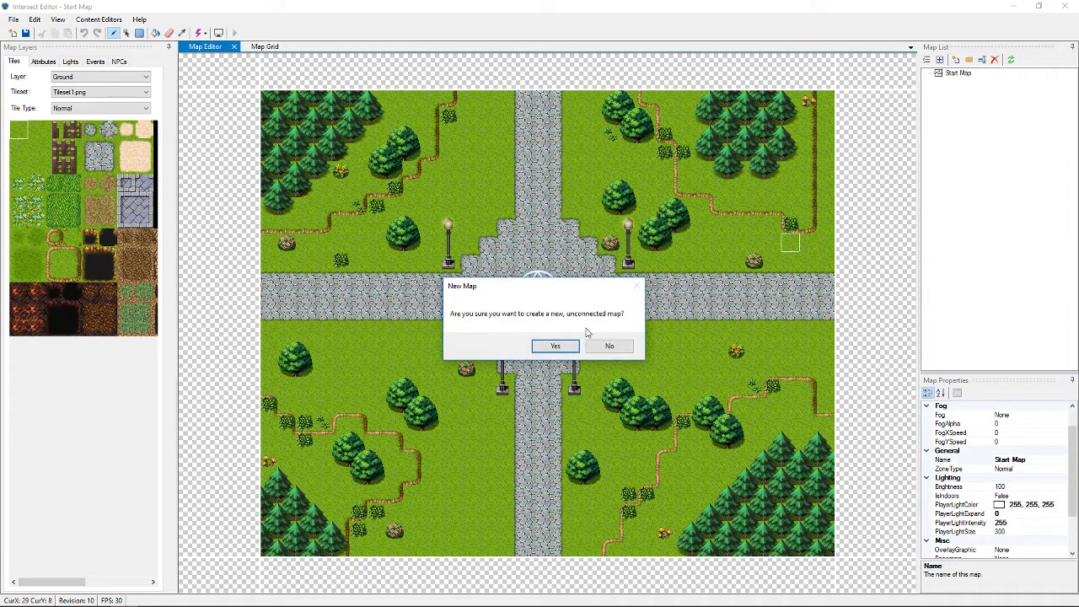
{"action": "left_click", "coordinate": [555, 347]}
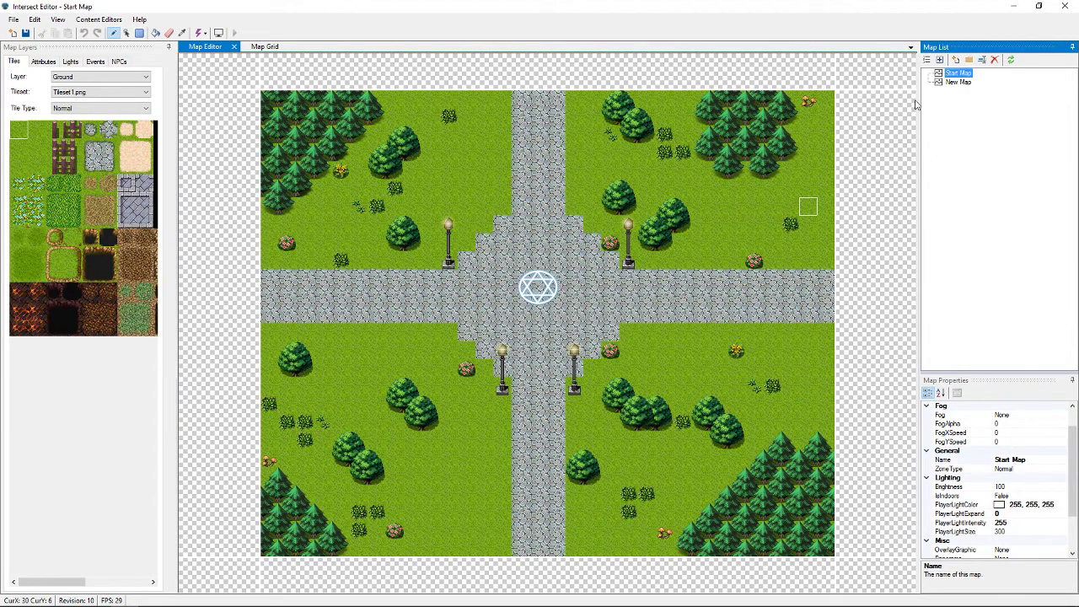
{"action": "left_click", "coordinate": [955, 83]}
{"action": "double_click", "coordinate": [953, 83]}
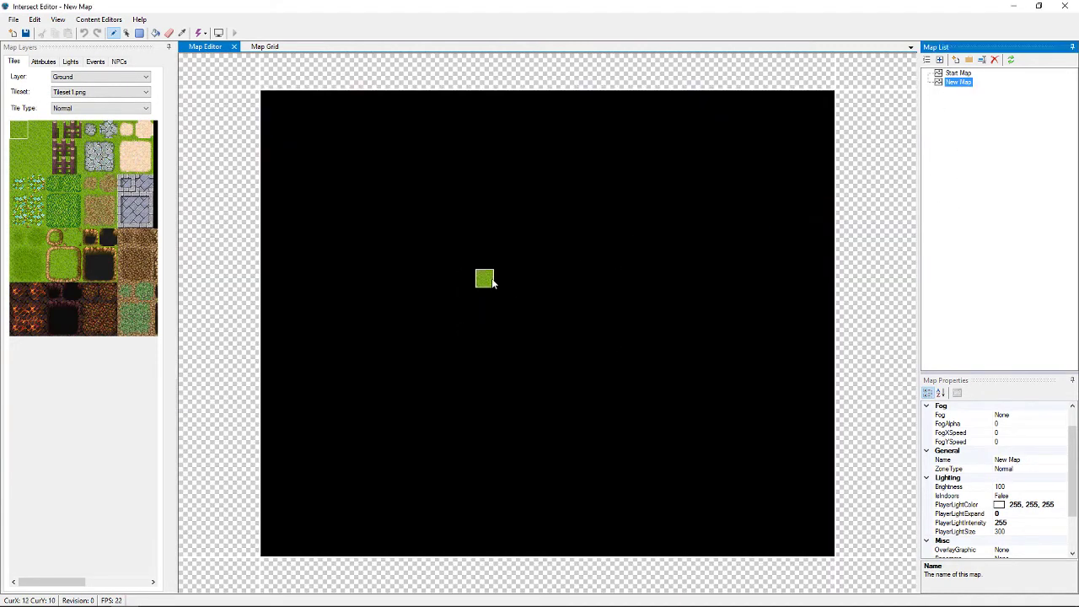
Rename the 'New Map' entry to 'The Garden'
{"action": "right_click", "coordinate": [959, 85]}
{"action": "left_click", "coordinate": [983, 99]}
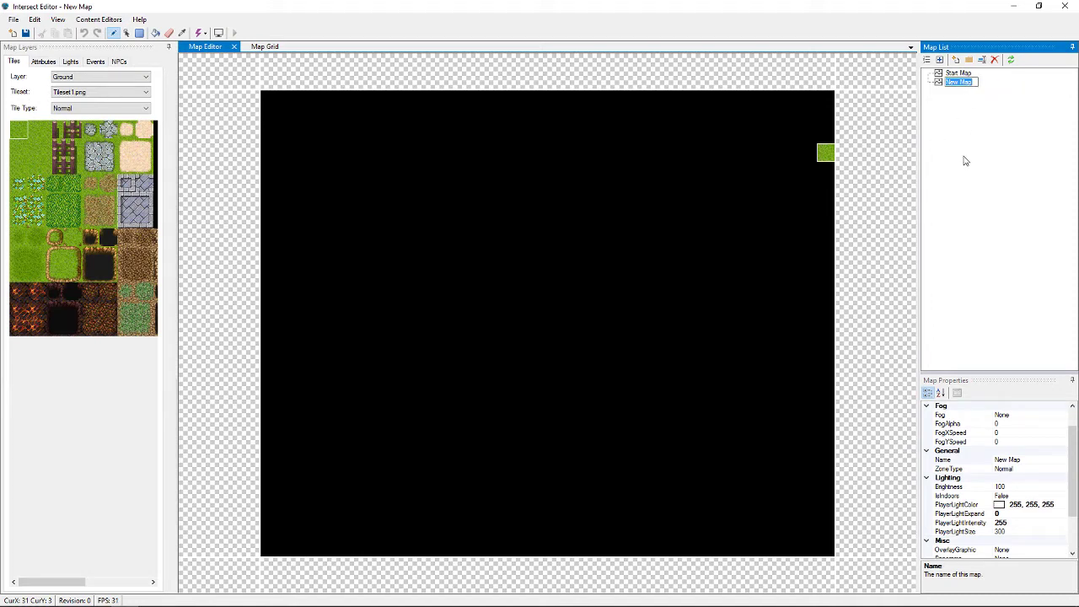
{"action": "type", "text": "The Garden"}
{"action": "key", "text": "Return"}
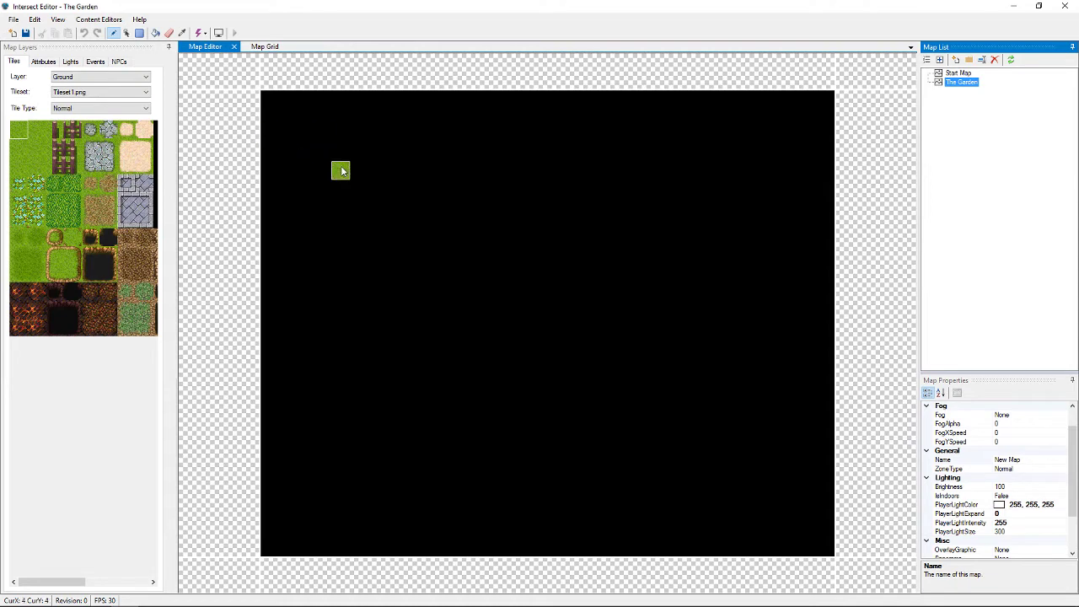
Fill the Ground layer with the plain grass tile from Tileset1.png and widen the tileset panel
{"action": "left_click", "coordinate": [19, 131]}
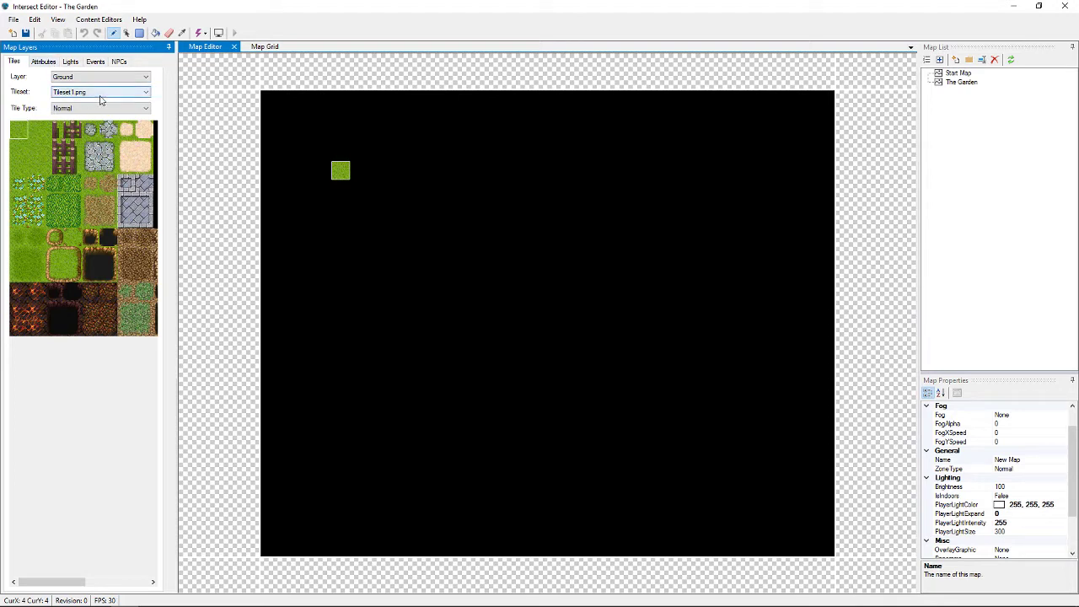
{"action": "left_click", "coordinate": [156, 35]}
{"action": "left_click", "coordinate": [522, 350]}
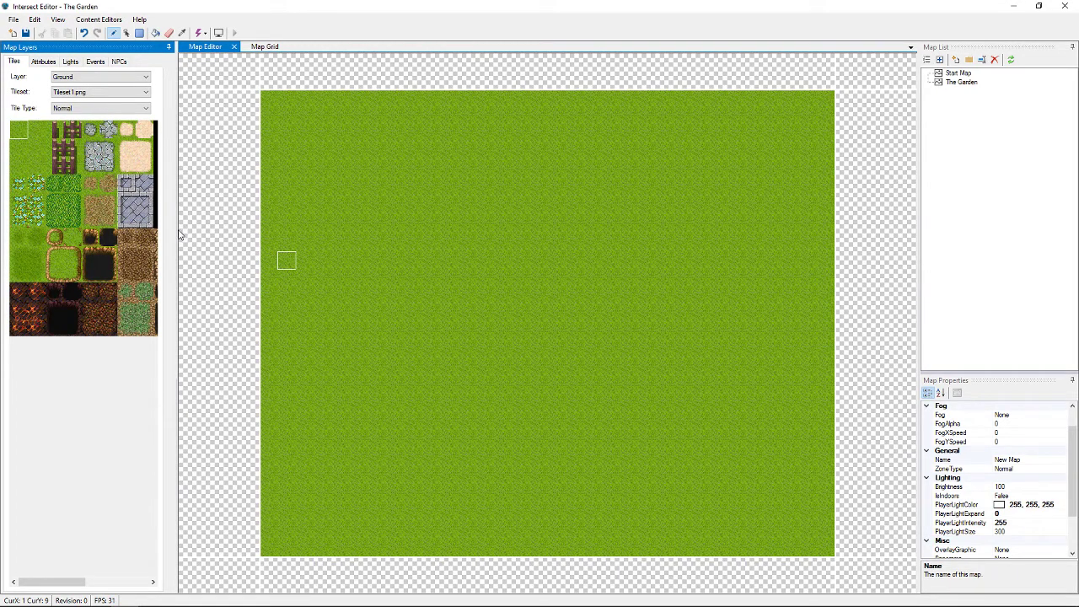
{"action": "left_click_drag", "start_coordinate": [177, 233], "coordinate": [329, 227]}
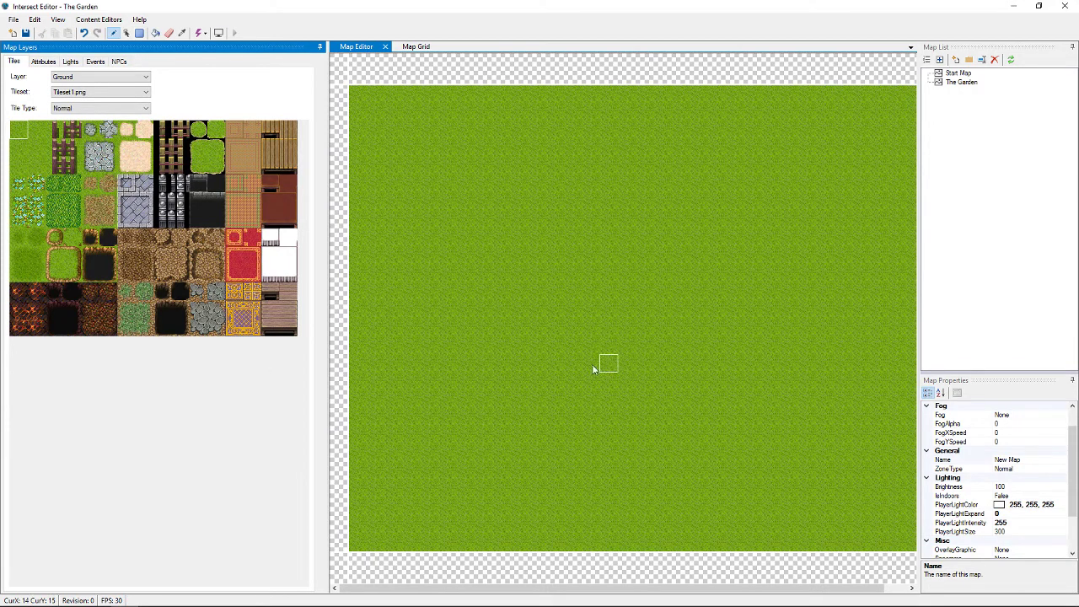
Resize the panes beside the map, then view the Mask and Mask 2 layers
{"action": "left_click_drag", "start_coordinate": [508, 594], "coordinate": [526, 595]}
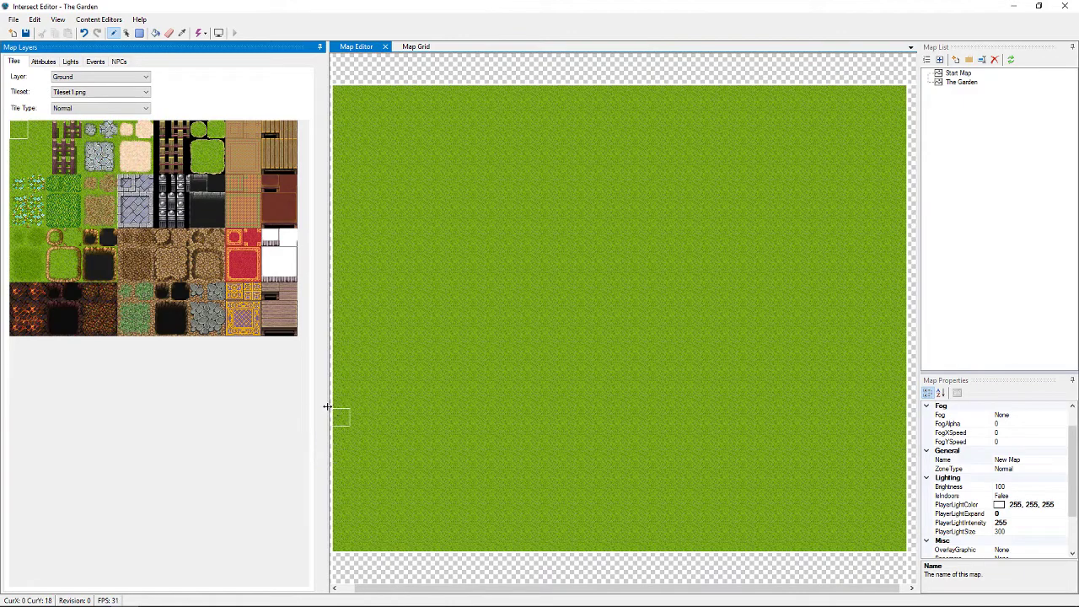
{"action": "left_click_drag", "start_coordinate": [327, 406], "coordinate": [317, 409]}
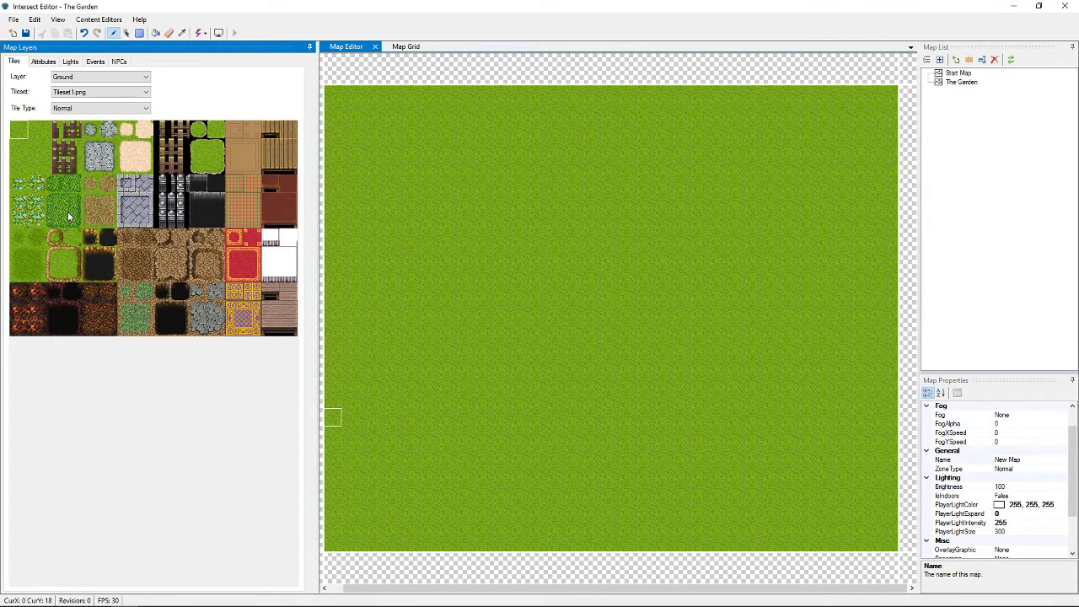
{"action": "left_click", "coordinate": [145, 79]}
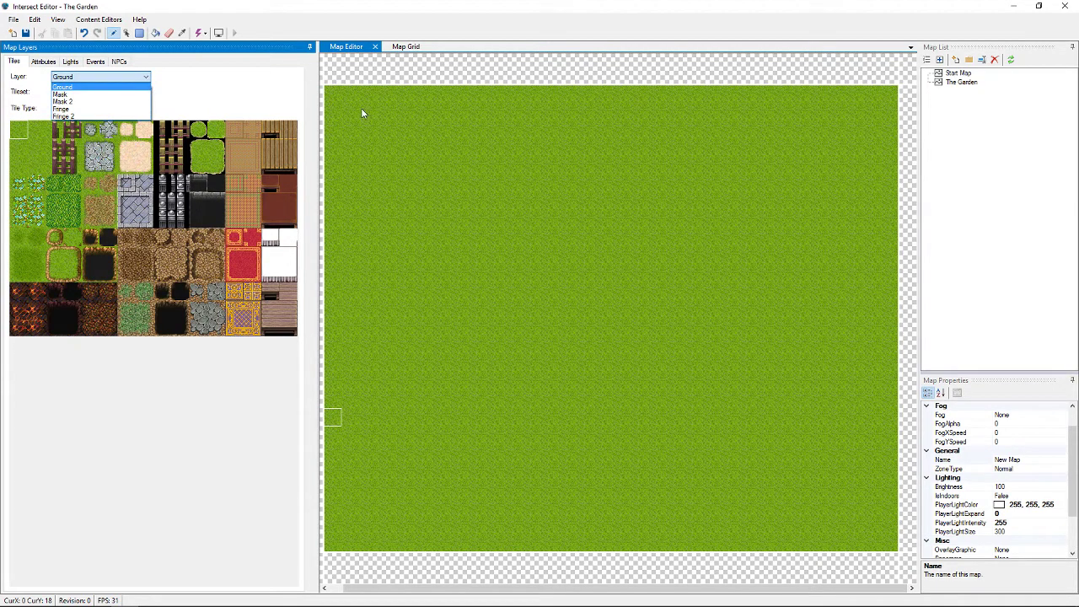
{"action": "left_click", "coordinate": [61, 95]}
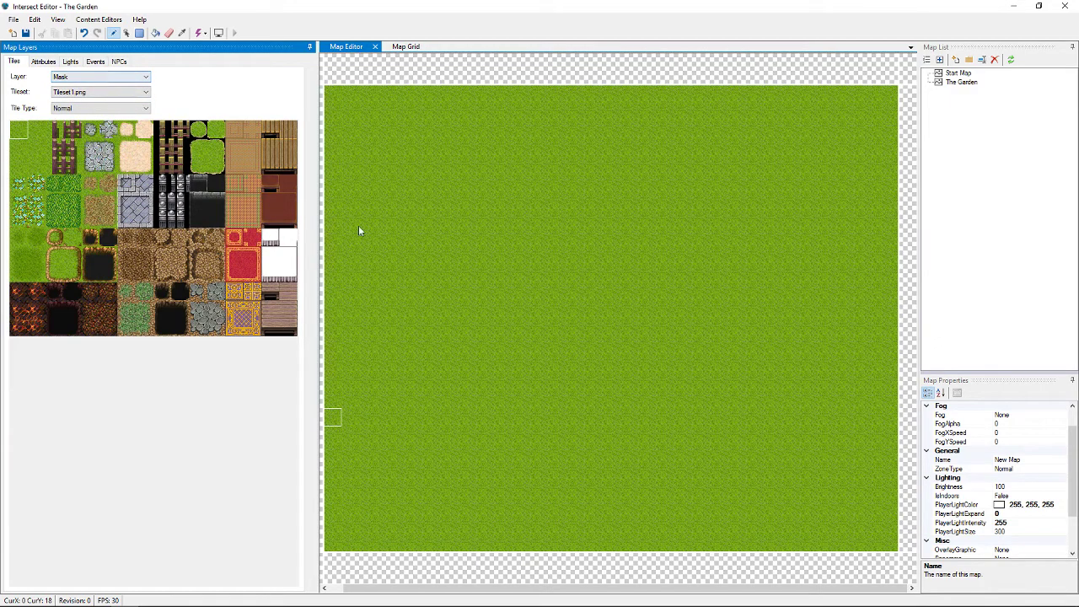
{"action": "left_click", "coordinate": [100, 77]}
{"action": "left_click", "coordinate": [100, 102]}
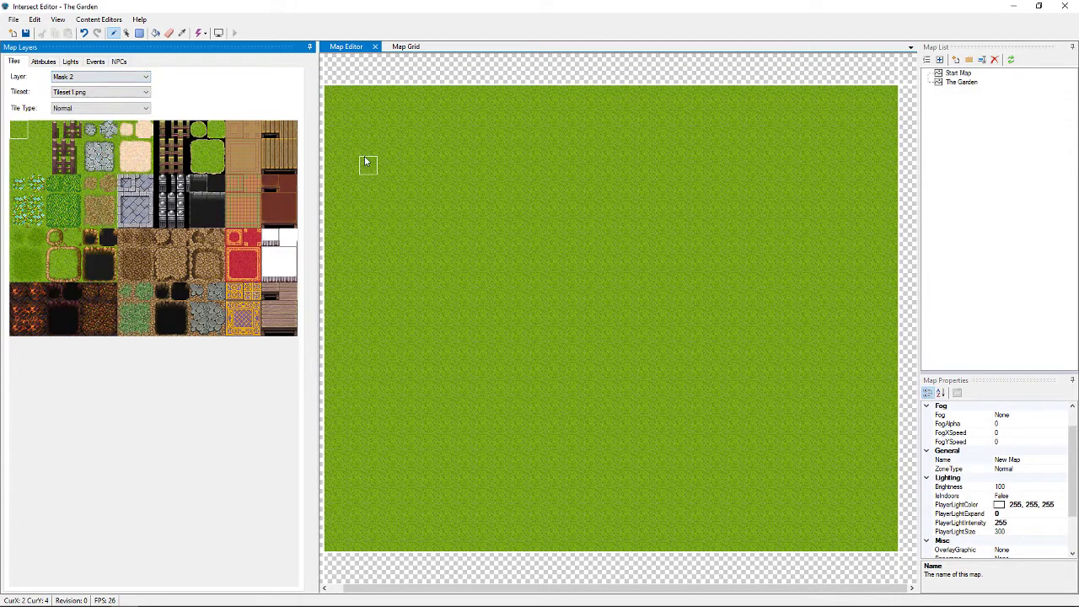
Check the Fringe and Fringe 2 layers, then return to the Ground layer
{"action": "left_click", "coordinate": [147, 78]}
{"action": "left_click", "coordinate": [129, 110]}
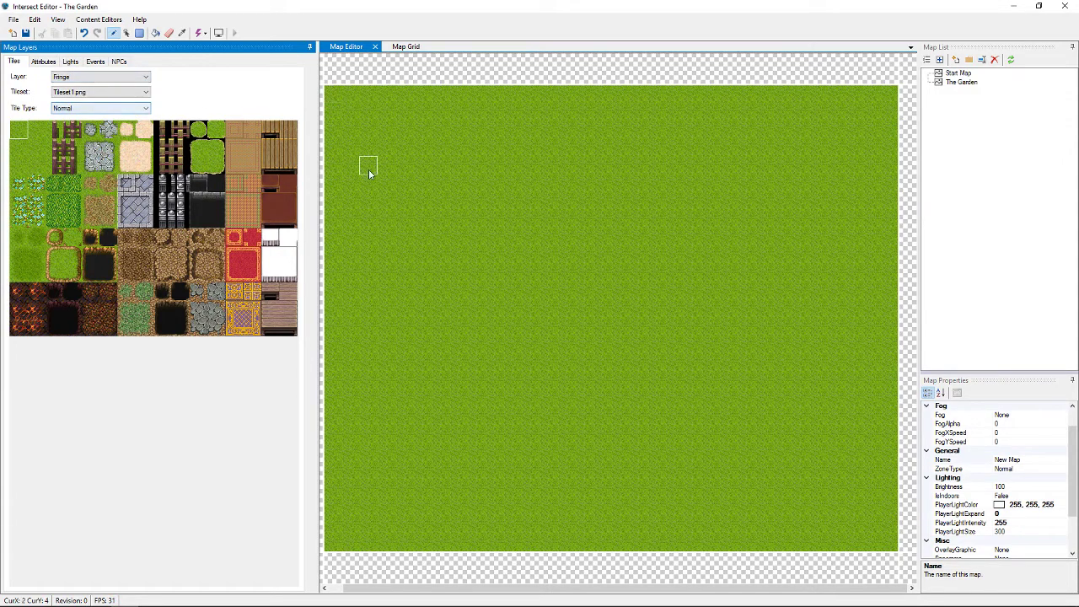
{"action": "left_click", "coordinate": [140, 78]}
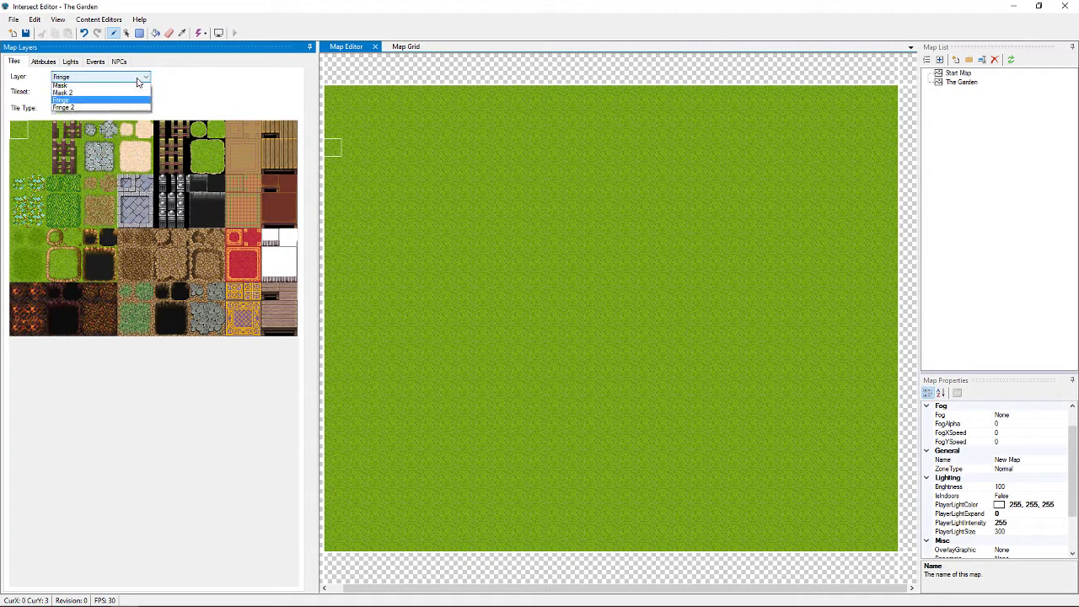
{"action": "left_click", "coordinate": [125, 122]}
{"action": "left_click", "coordinate": [120, 78]}
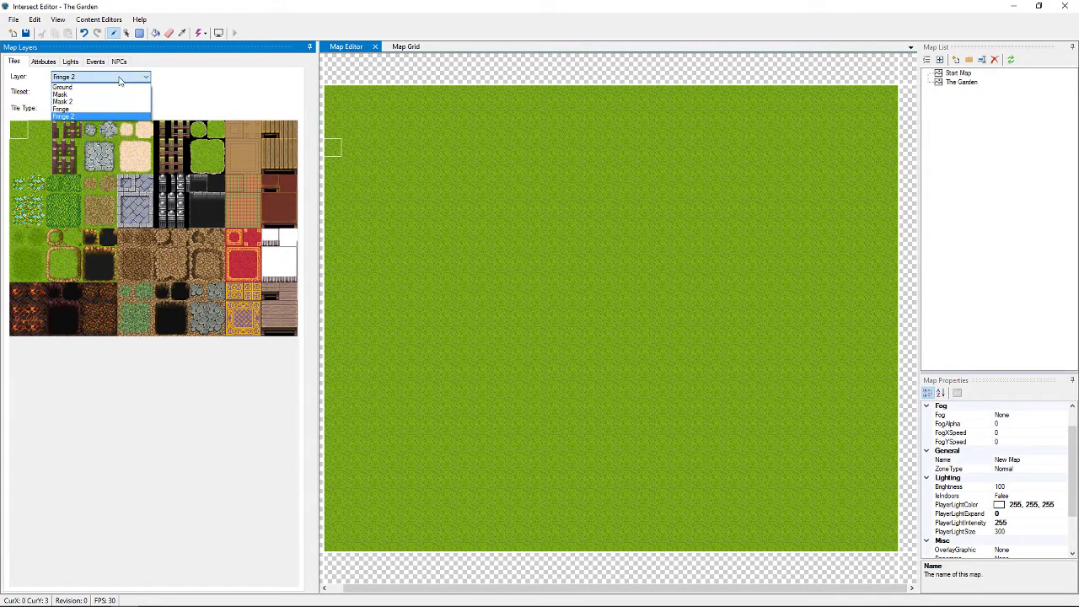
{"action": "left_click", "coordinate": [121, 84]}
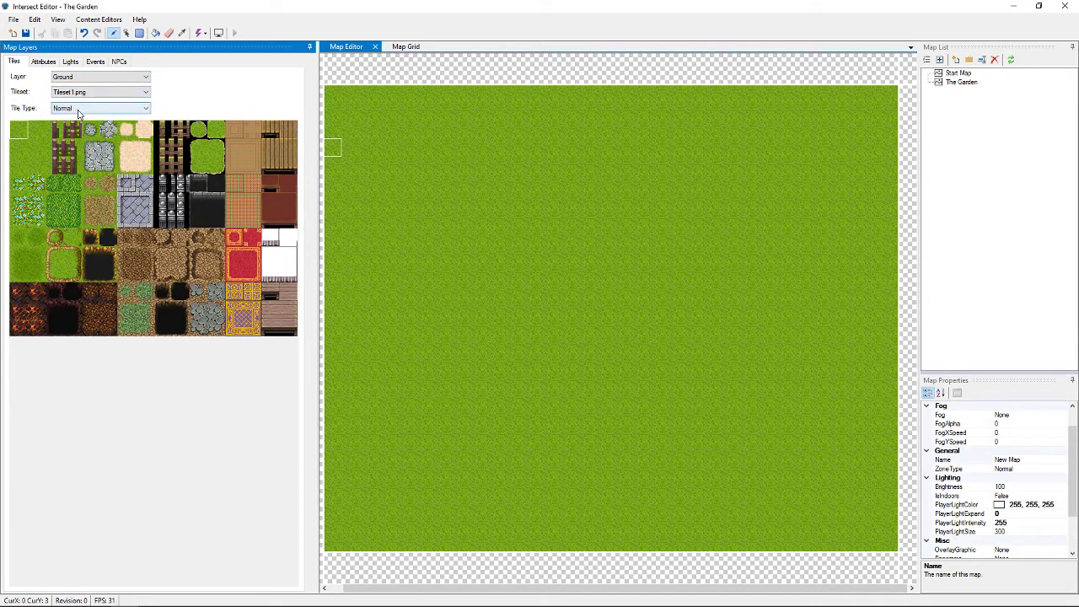
Set the tile type to Autotile and browse the autotile blocks, settling on the fence autotile
{"action": "left_click", "coordinate": [78, 110]}
{"action": "left_click", "coordinate": [77, 126]}
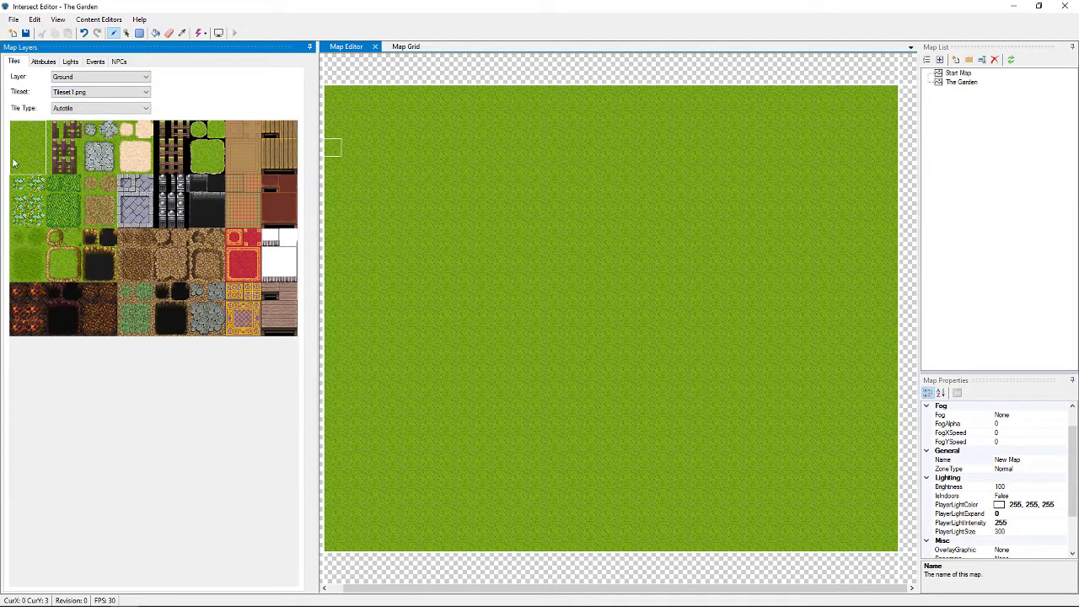
{"action": "left_click", "coordinate": [57, 138]}
{"action": "left_click", "coordinate": [97, 139]}
{"action": "left_click", "coordinate": [127, 144]}
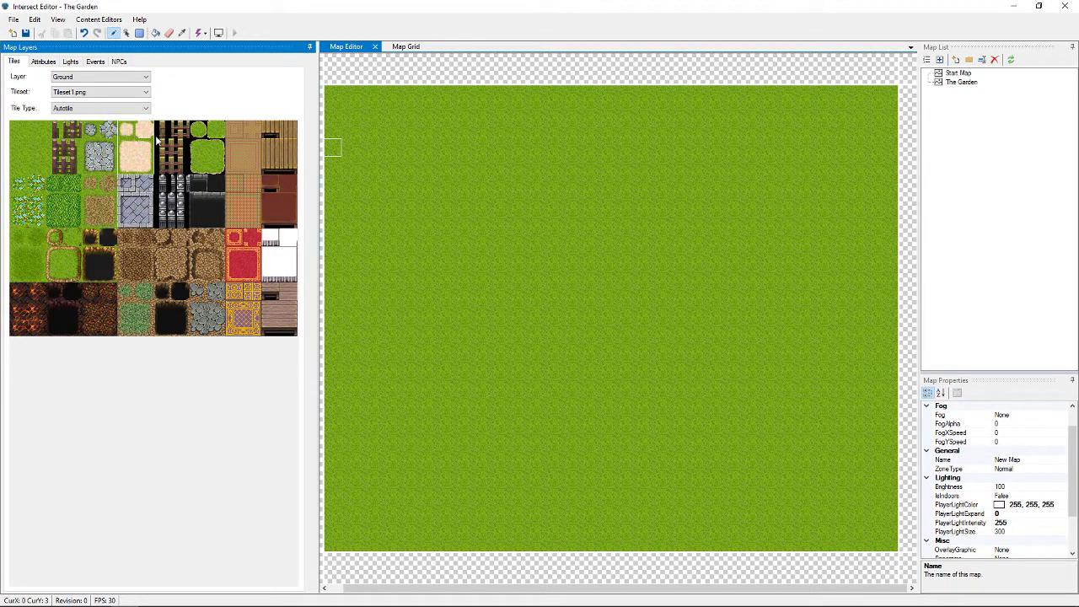
{"action": "left_click", "coordinate": [168, 136]}
{"action": "left_click", "coordinate": [207, 137]}
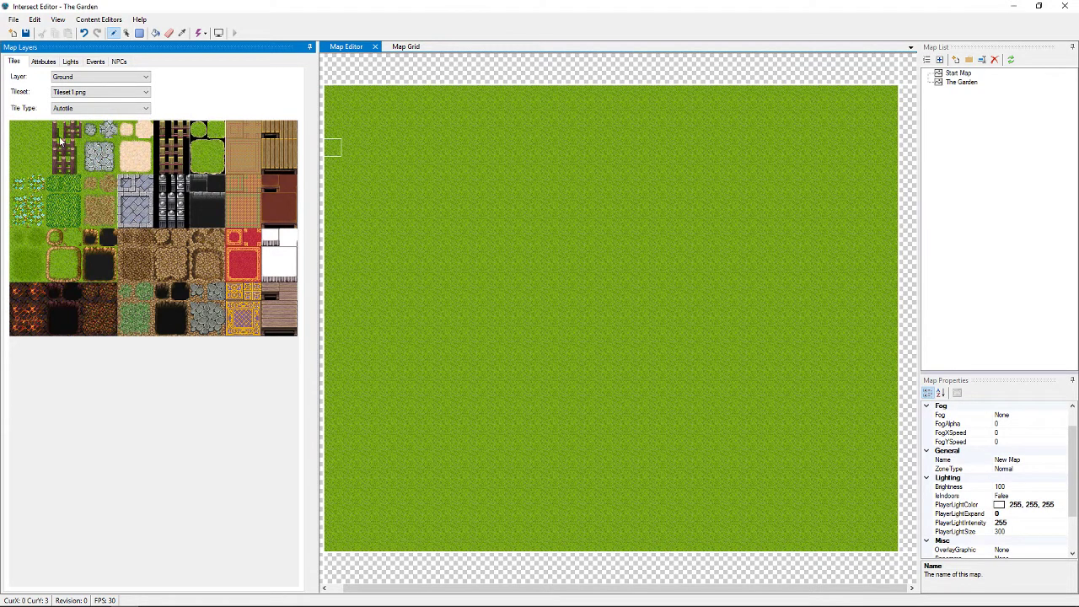
{"action": "left_click", "coordinate": [23, 133]}
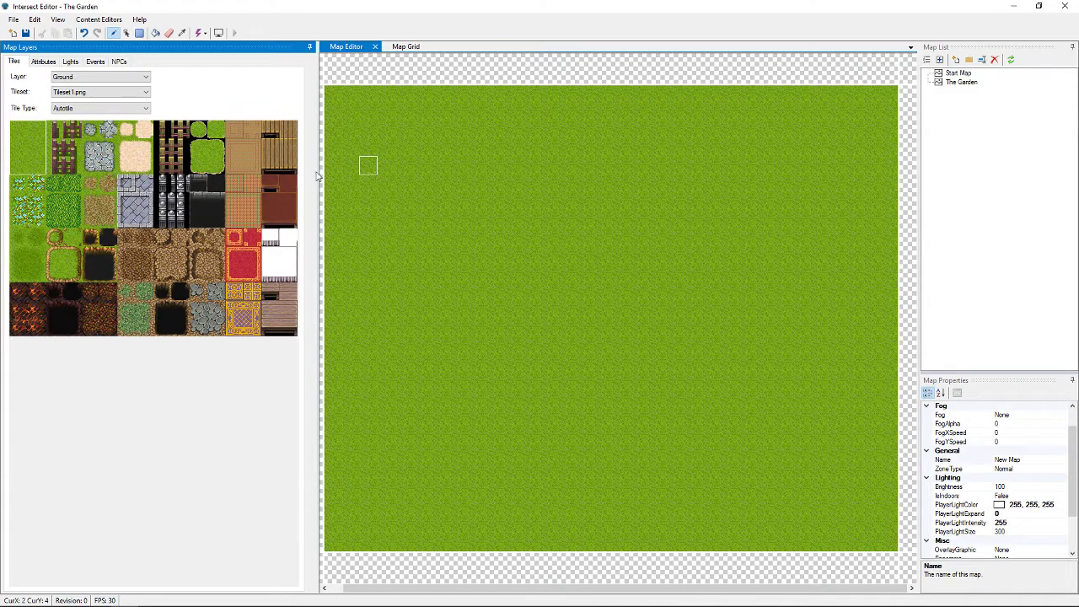
{"action": "left_click", "coordinate": [61, 149]}
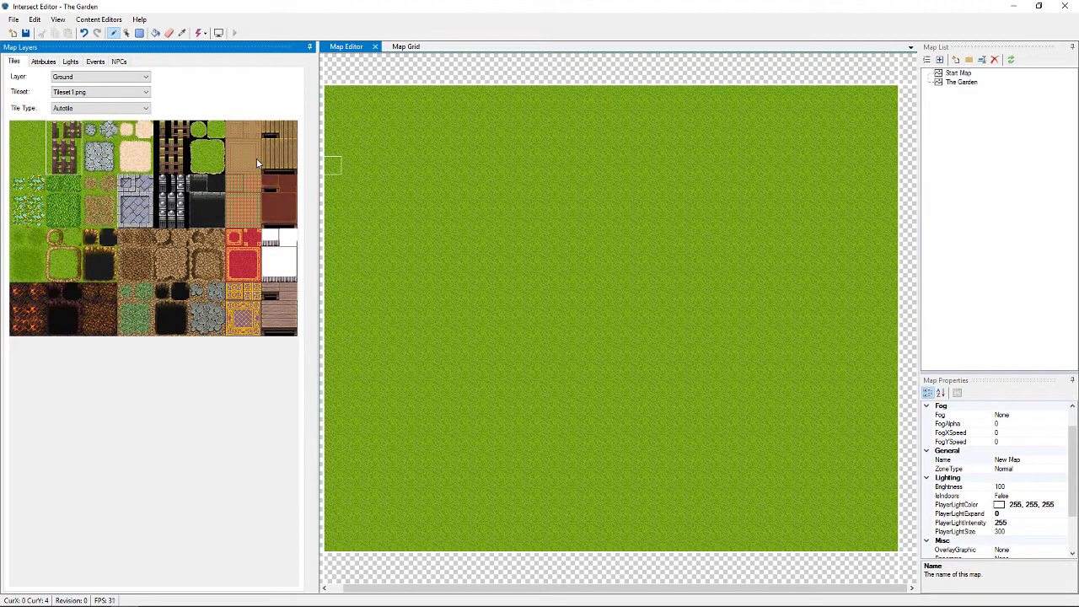
{"action": "left_click", "coordinate": [109, 135]}
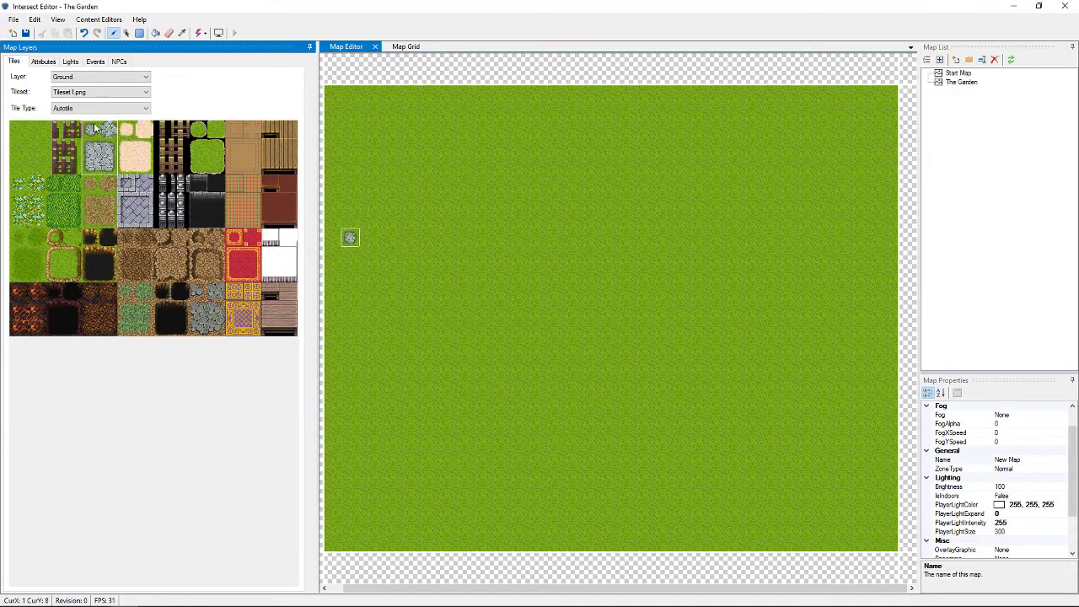
{"action": "left_click", "coordinate": [135, 204]}
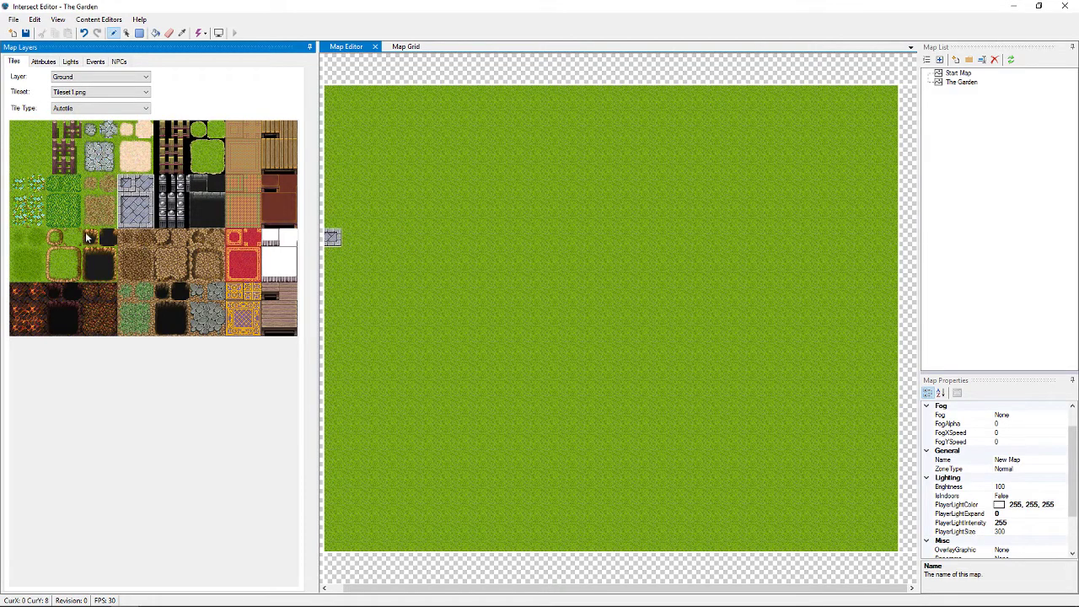
{"action": "left_click", "coordinate": [54, 144]}
{"action": "left_click", "coordinate": [68, 132]}
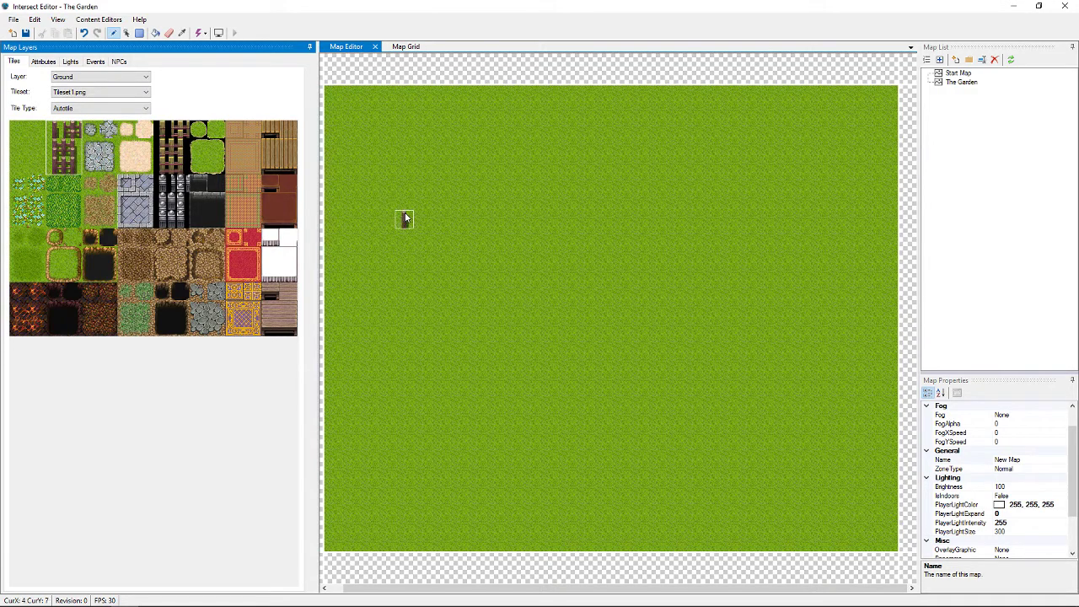
Paint a winding fence line across the grass with the fence autotile, joining loose segments
{"action": "left_click", "coordinate": [436, 189]}
{"action": "mouse_move", "coordinate": [436, 191]}
{"action": "left_mouse_down"}
{"action": "mouse_move", "coordinate": [595, 216]}
{"action": "mouse_move", "coordinate": [524, 291]}
{"action": "mouse_move", "coordinate": [506, 341]}
{"action": "left_mouse_up"}
{"action": "mouse_move", "coordinate": [506, 403]}
{"action": "left_mouse_down"}
{"action": "mouse_move", "coordinate": [409, 435]}
{"action": "mouse_move", "coordinate": [423, 422]}
{"action": "mouse_move", "coordinate": [494, 422]}
{"action": "mouse_move", "coordinate": [499, 404]}
{"action": "left_mouse_up"}
{"action": "left_click", "coordinate": [481, 204]}
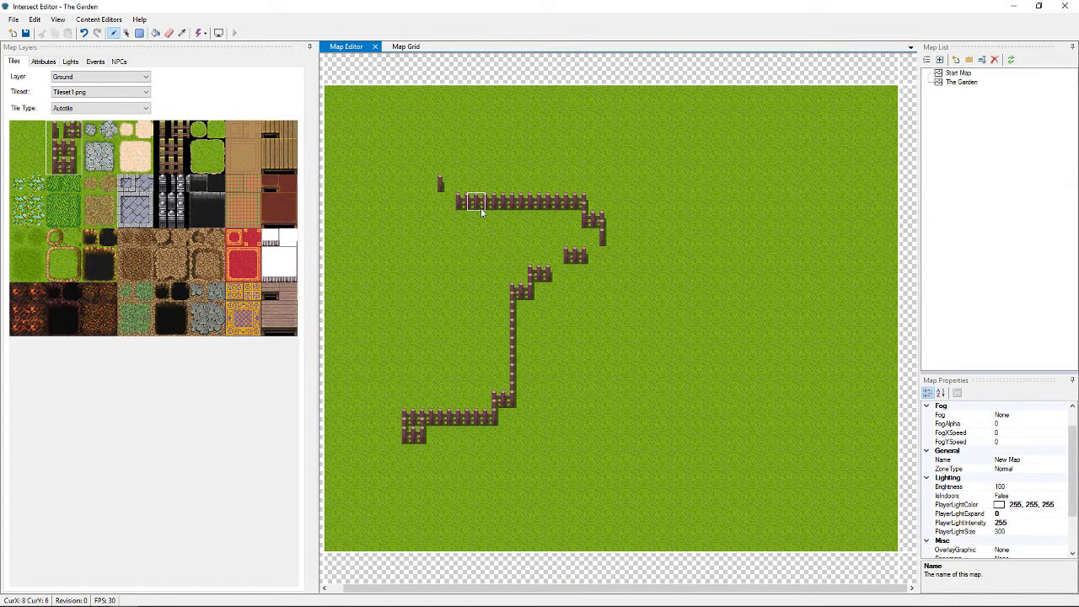
{"action": "mouse_move", "coordinate": [602, 255]}
{"action": "left_mouse_down"}
{"action": "mouse_move", "coordinate": [547, 254]}
{"action": "mouse_move", "coordinate": [510, 361]}
{"action": "left_mouse_up"}
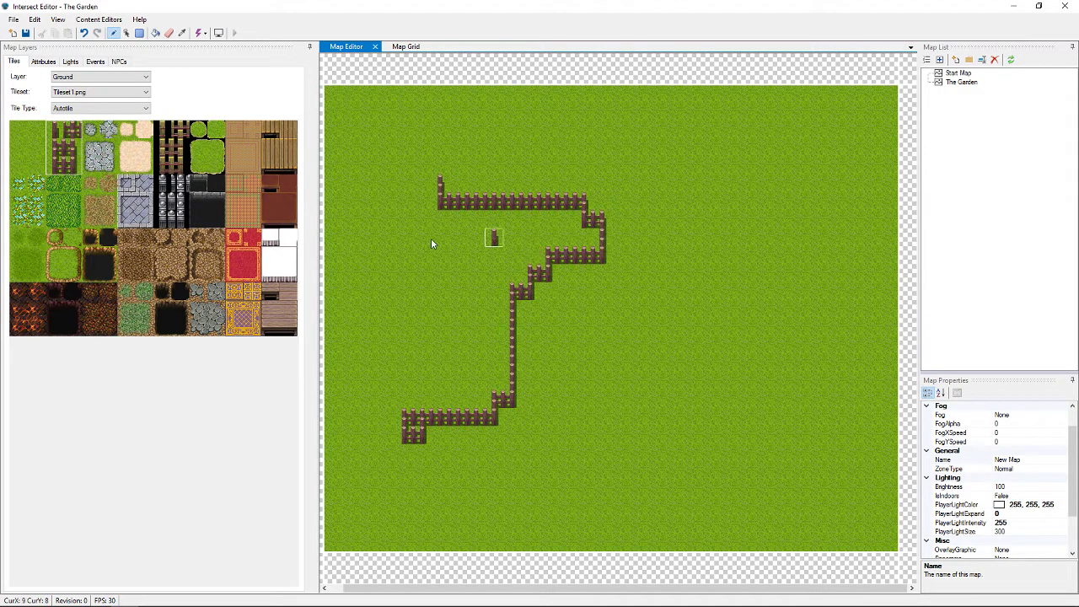
Switch to Normal tiles and paint separate fence posts, including a section stepping up at top right
{"action": "left_click", "coordinate": [96, 108]}
{"action": "left_click", "coordinate": [91, 119]}
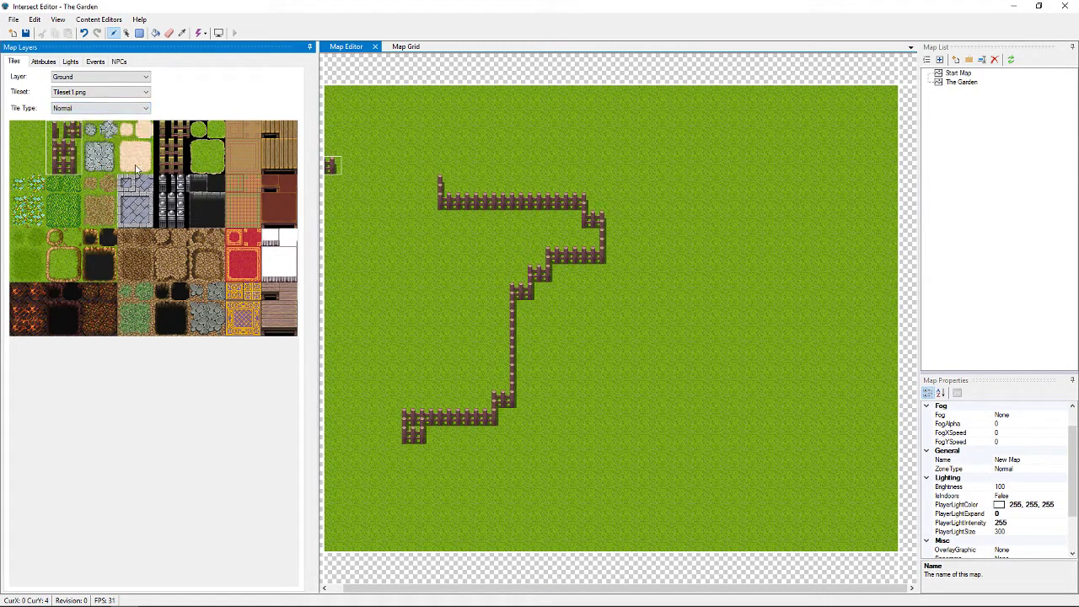
{"action": "left_click", "coordinate": [55, 130]}
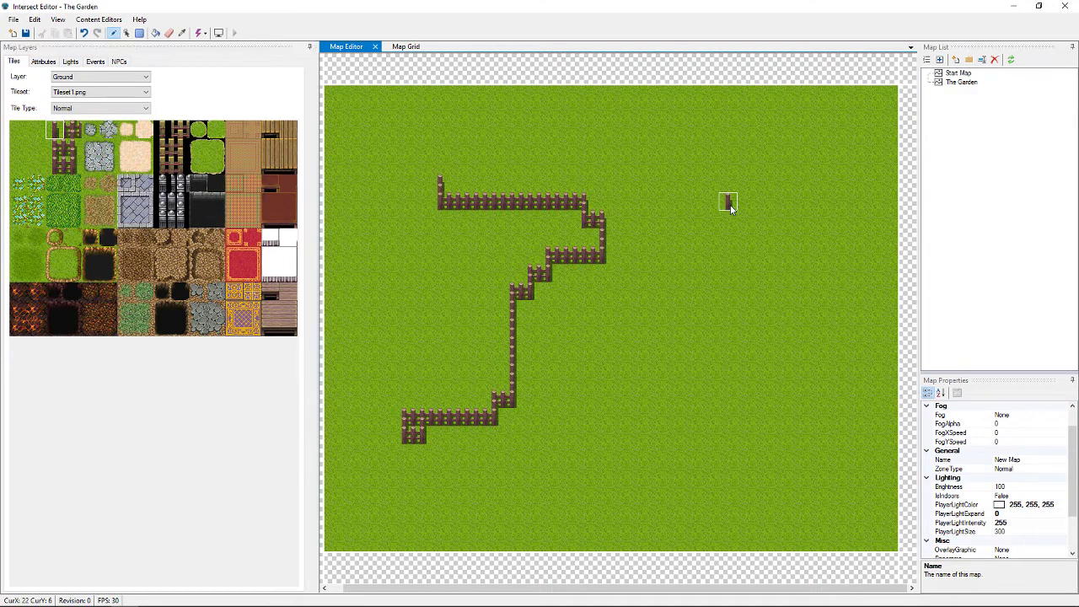
{"action": "mouse_move", "coordinate": [728, 263]}
{"action": "left_mouse_down"}
{"action": "mouse_move", "coordinate": [732, 304]}
{"action": "mouse_move", "coordinate": [840, 315]}
{"action": "left_mouse_up"}
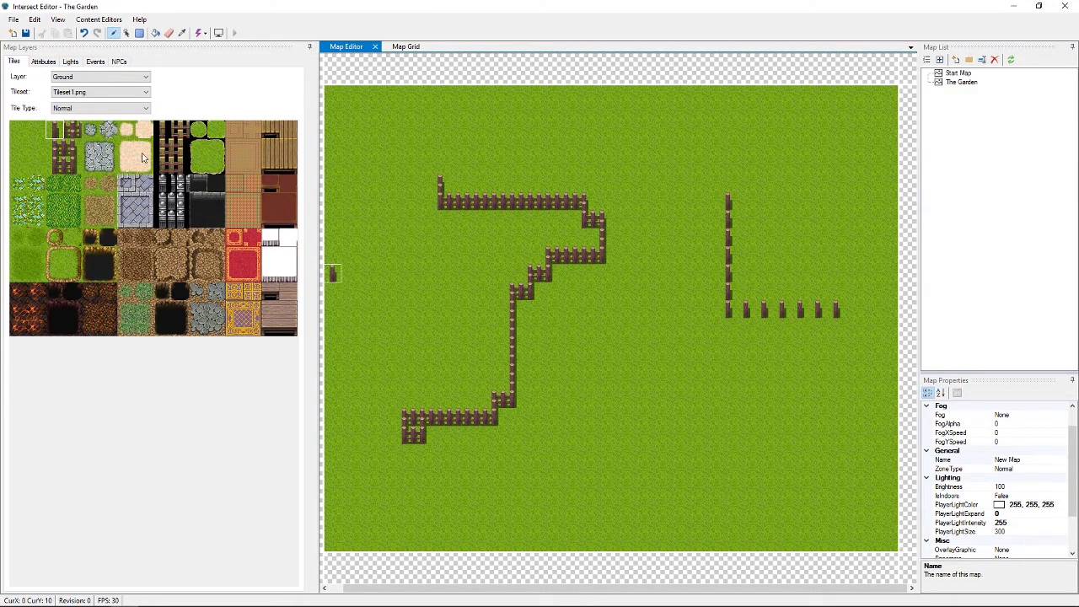
{"action": "left_click", "coordinate": [73, 132]}
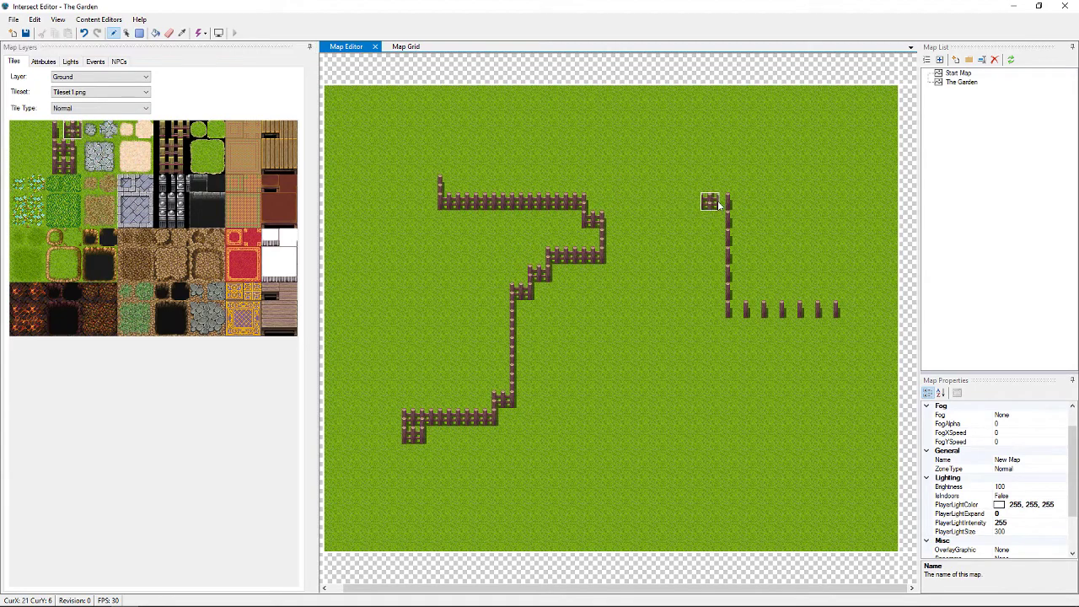
{"action": "mouse_move", "coordinate": [719, 205]}
{"action": "left_mouse_down"}
{"action": "mouse_move", "coordinate": [649, 203]}
{"action": "mouse_move", "coordinate": [655, 160]}
{"action": "mouse_move", "coordinate": [634, 128]}
{"action": "left_mouse_up"}
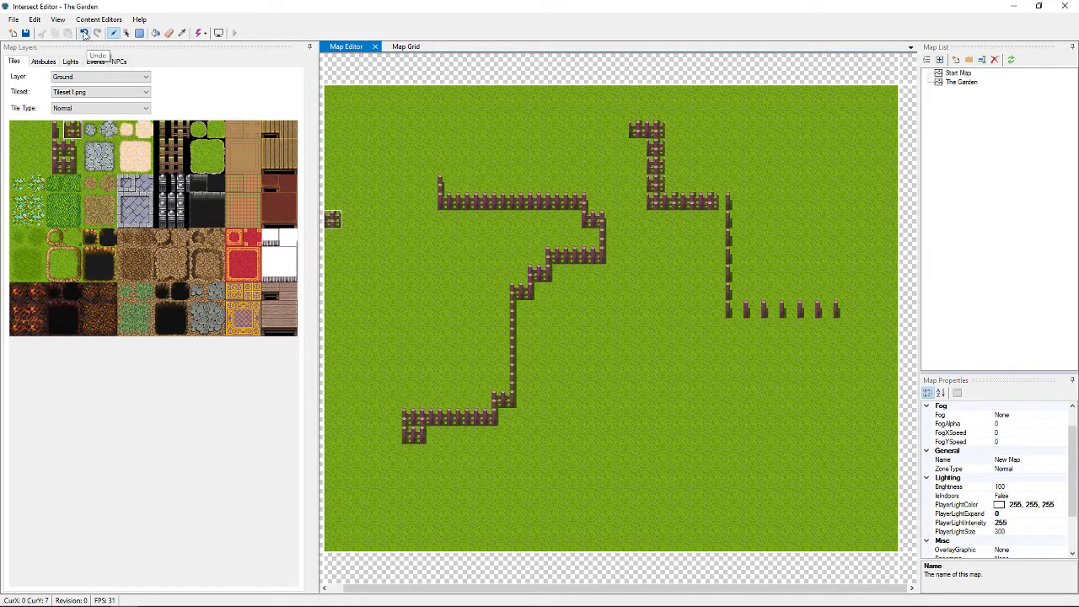
Undo six times, removing every fence stroke and the original grass fill
{"action": "left_click", "coordinate": [85, 34]}
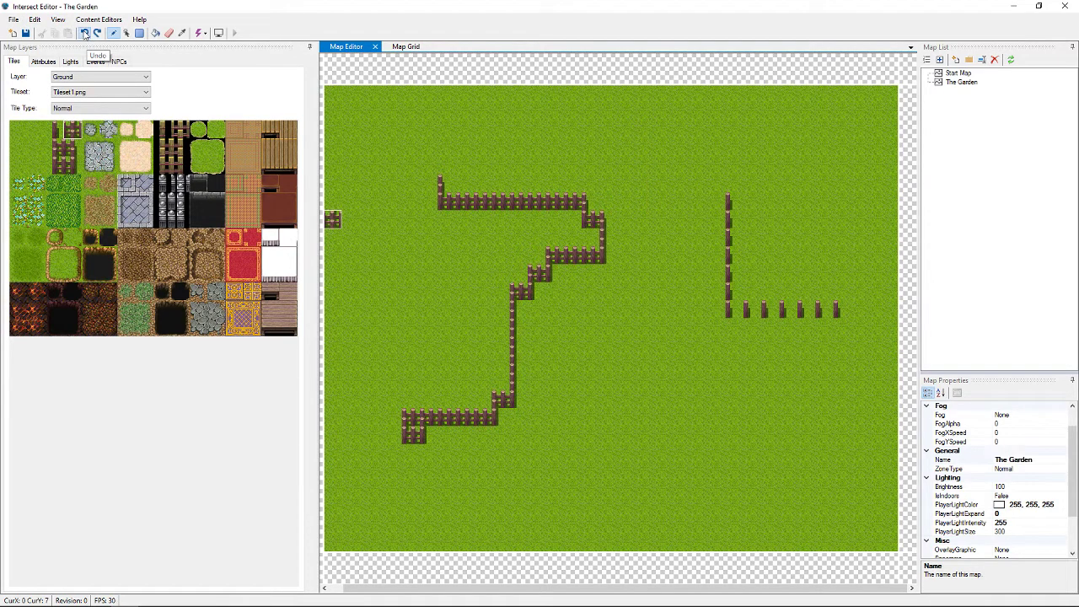
{"action": "left_click", "coordinate": [84, 33]}
{"action": "left_click", "coordinate": [84, 34]}
{"action": "left_click", "coordinate": [84, 34]}
{"action": "left_click", "coordinate": [84, 34]}
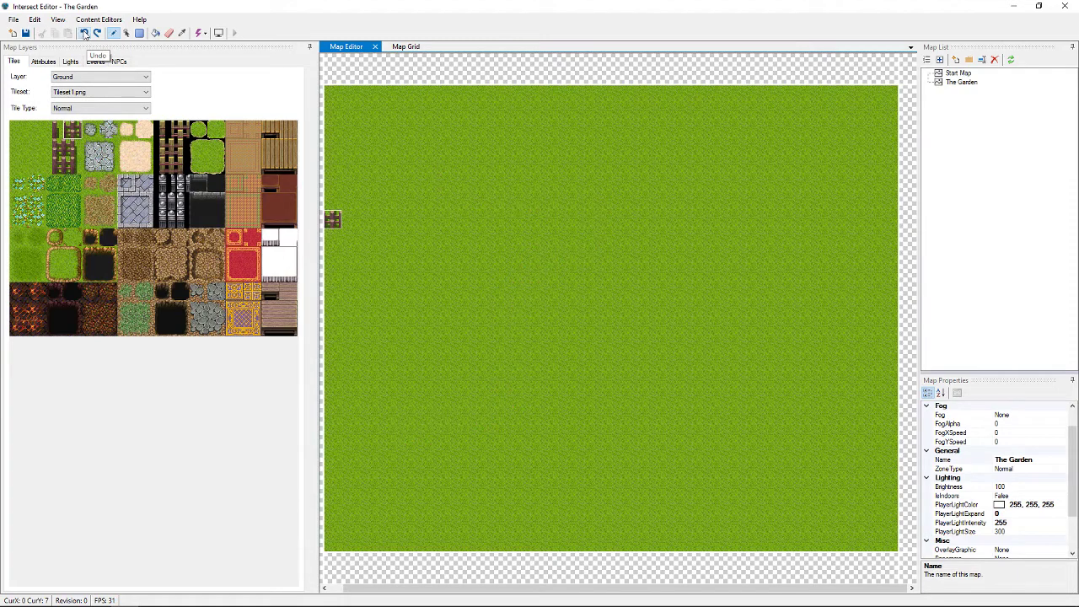
{"action": "left_click", "coordinate": [85, 34]}
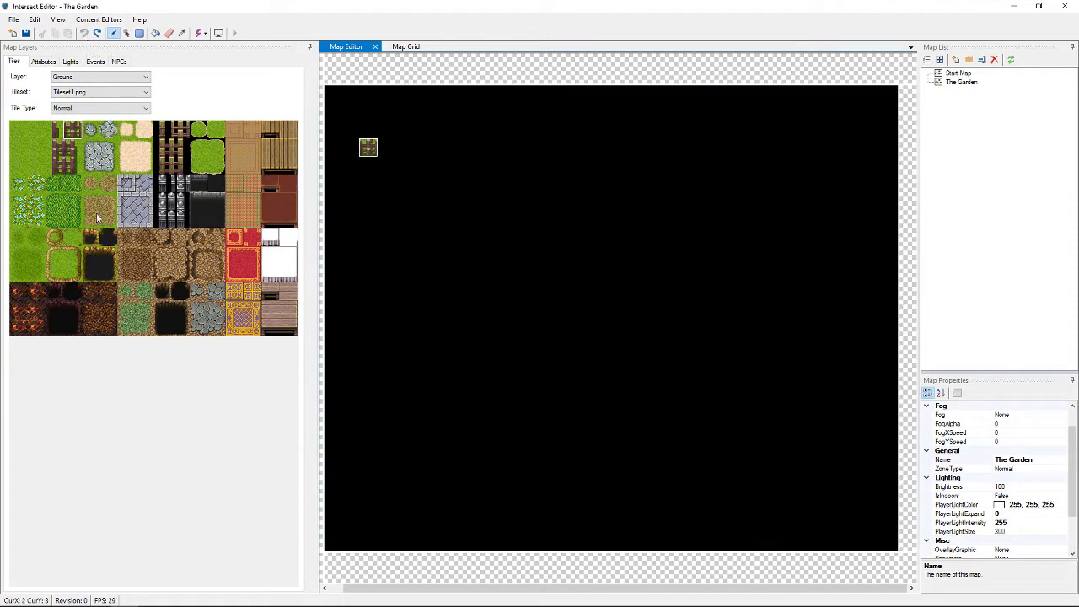
Refill the Ground layer with the plain grass tile
{"action": "left_click", "coordinate": [19, 132]}
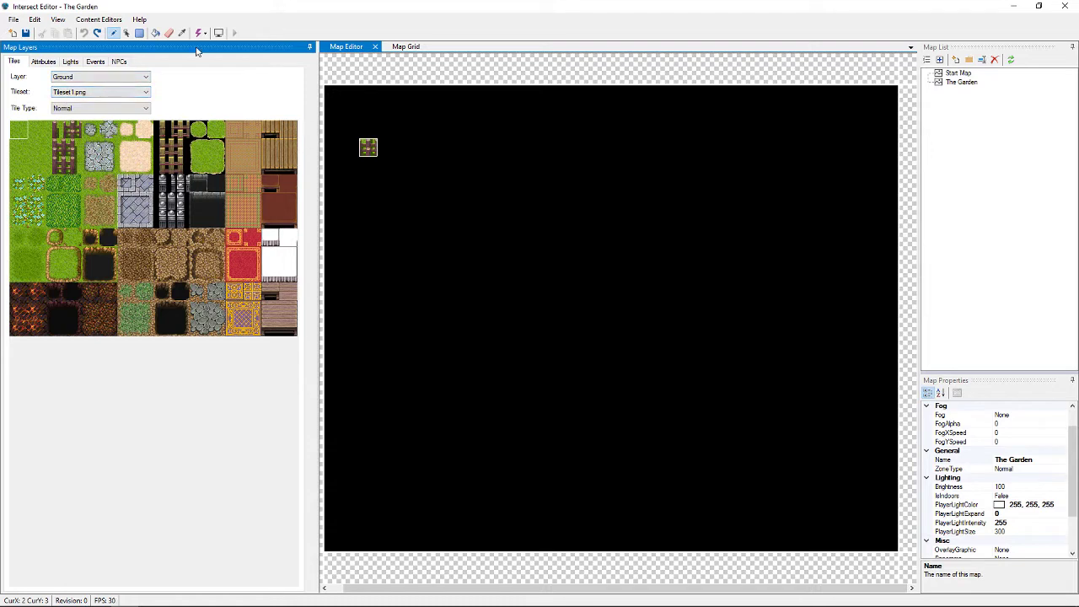
{"action": "left_click", "coordinate": [156, 33]}
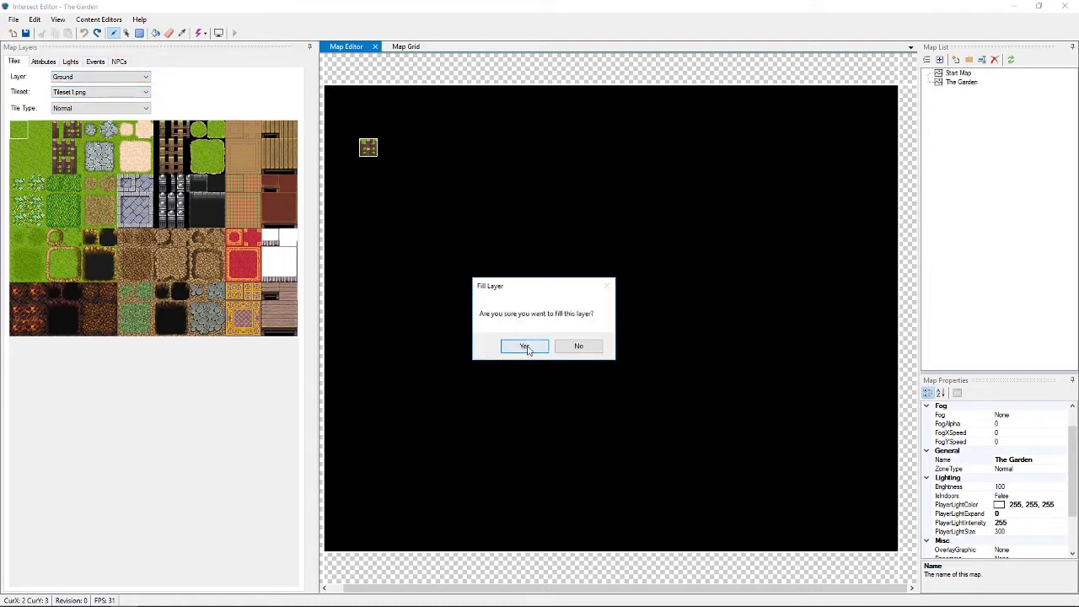
{"action": "left_click", "coordinate": [525, 347]}
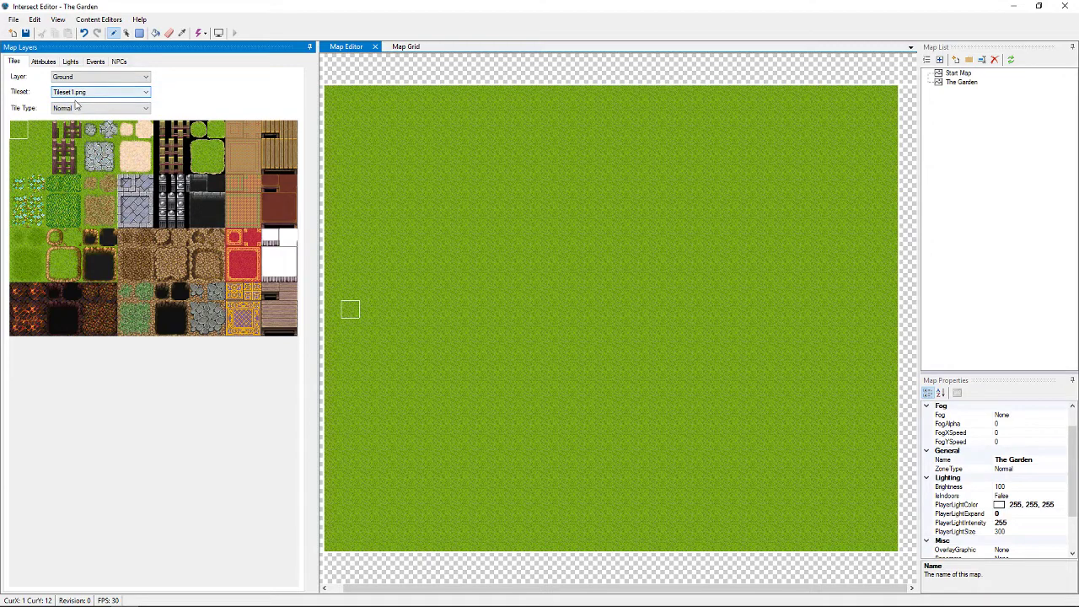
{"action": "left_click", "coordinate": [100, 108]}
Paint four stepped path edges toward the map corners with the round grass autotile
{"action": "left_click", "coordinate": [74, 129]}
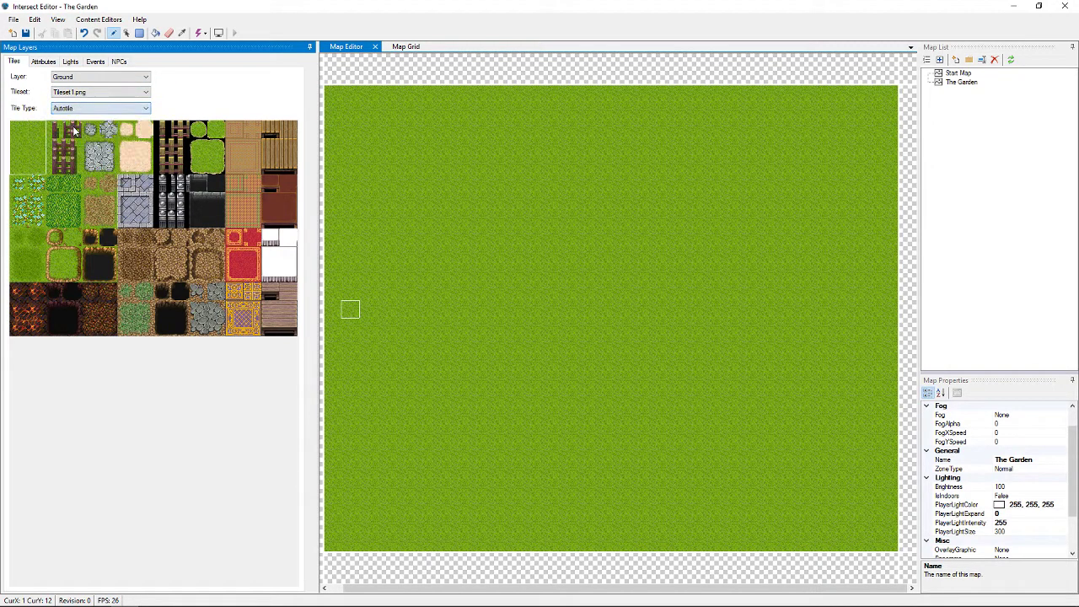
{"action": "left_click", "coordinate": [57, 244]}
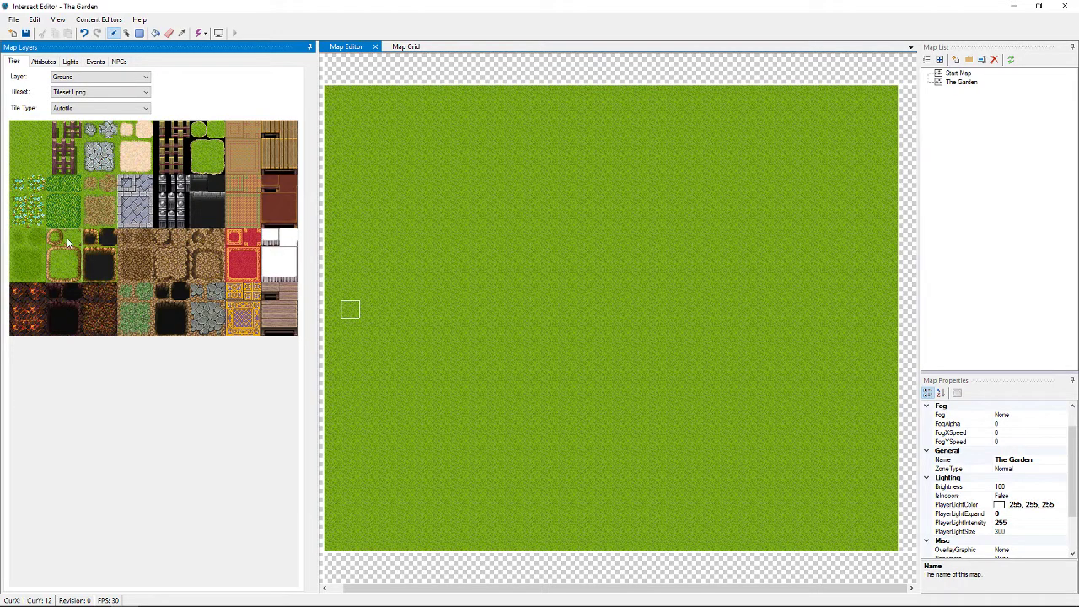
{"action": "left_click", "coordinate": [349, 252]}
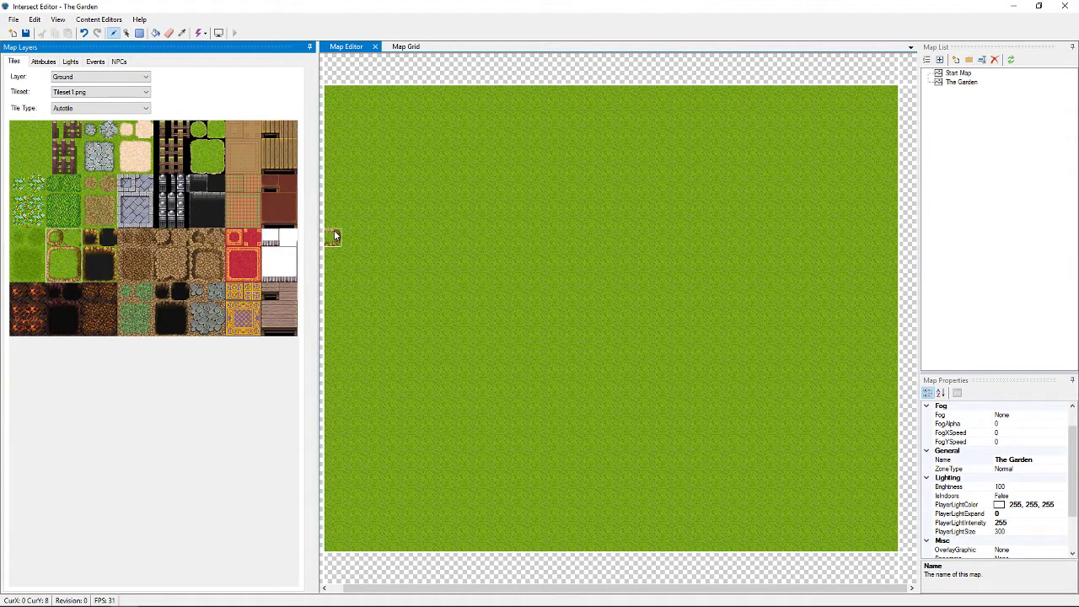
{"action": "mouse_move", "coordinate": [334, 236]}
{"action": "left_mouse_down"}
{"action": "mouse_move", "coordinate": [427, 237]}
{"action": "mouse_move", "coordinate": [500, 208]}
{"action": "mouse_move", "coordinate": [540, 108]}
{"action": "mouse_move", "coordinate": [494, 103]}
{"action": "left_mouse_up"}
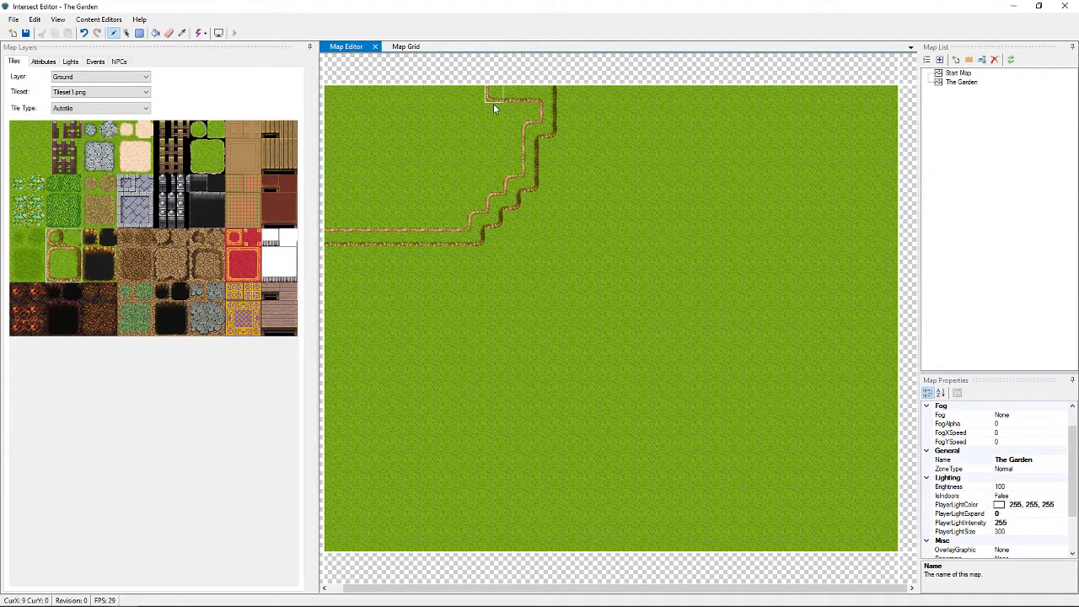
{"action": "mouse_move", "coordinate": [735, 101]}
{"action": "left_mouse_down"}
{"action": "mouse_move", "coordinate": [757, 155]}
{"action": "mouse_move", "coordinate": [835, 227]}
{"action": "mouse_move", "coordinate": [904, 250]}
{"action": "left_mouse_up"}
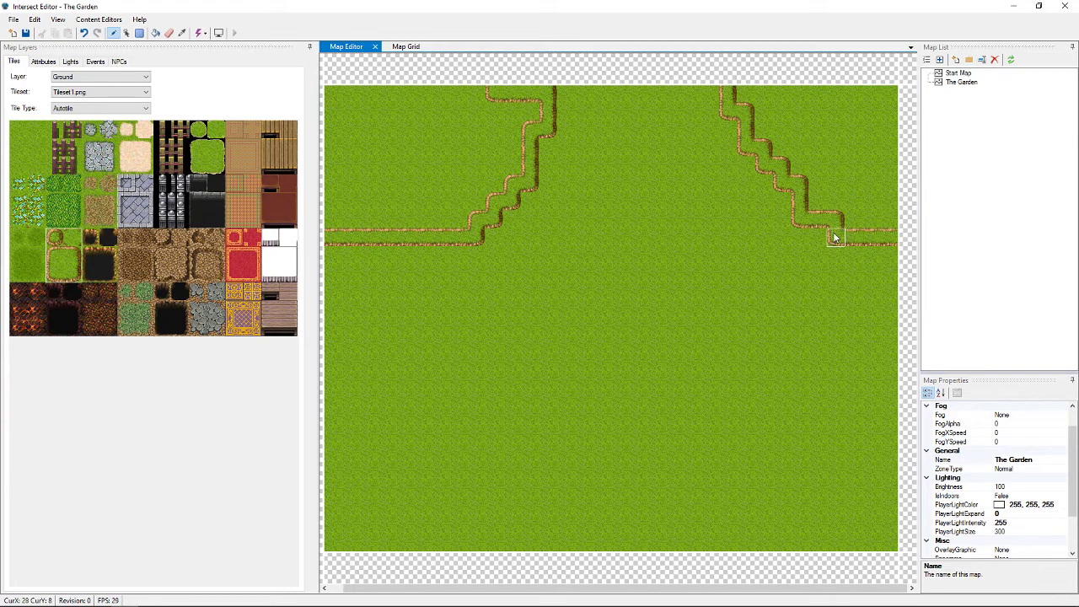
{"action": "left_click_drag", "start_coordinate": [335, 362], "coordinate": [405, 398]}
{"action": "mouse_move", "coordinate": [352, 370]}
{"action": "left_mouse_down"}
{"action": "mouse_move", "coordinate": [467, 433]}
{"action": "mouse_move", "coordinate": [513, 475]}
{"action": "mouse_move", "coordinate": [554, 549]}
{"action": "left_mouse_up"}
{"action": "mouse_move", "coordinate": [709, 540]}
{"action": "left_mouse_down"}
{"action": "mouse_move", "coordinate": [743, 520]}
{"action": "mouse_move", "coordinate": [807, 415]}
{"action": "mouse_move", "coordinate": [895, 399]}
{"action": "left_mouse_up"}
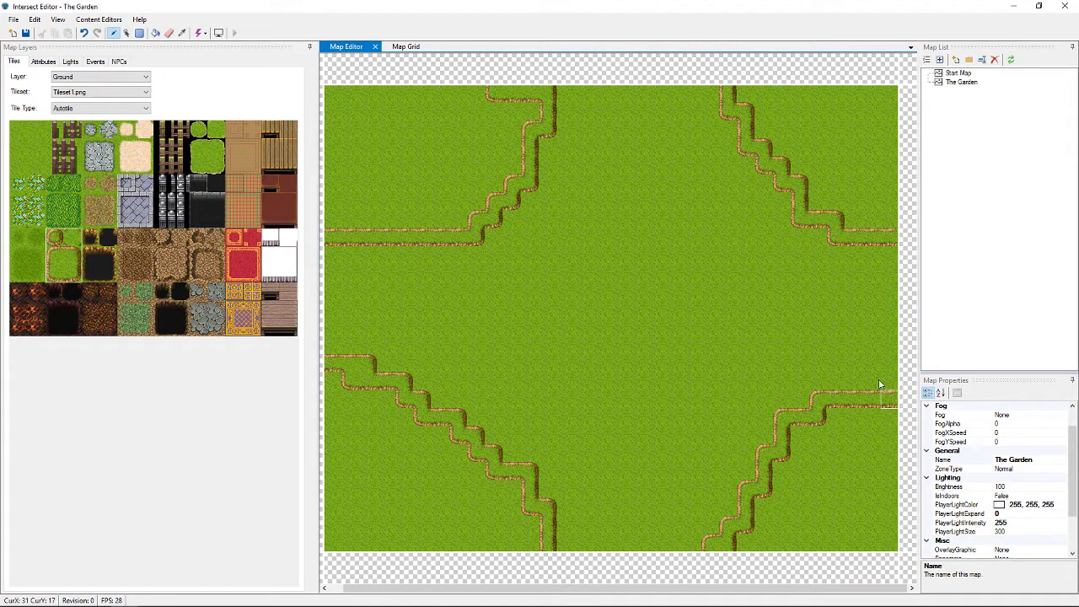
{"action": "left_click", "coordinate": [756, 97]}
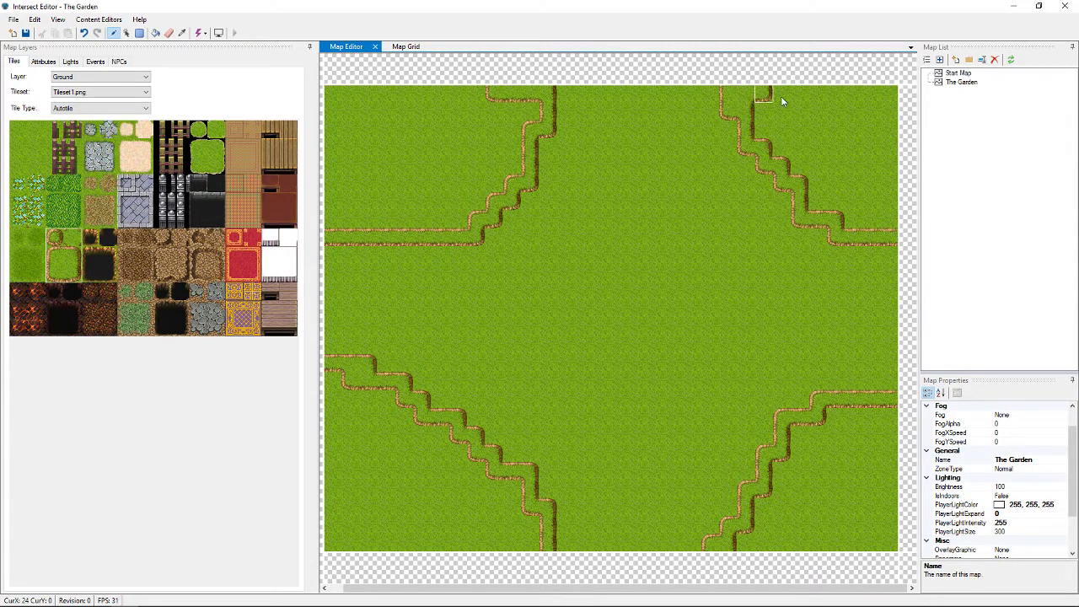
{"action": "mouse_move", "coordinate": [782, 101]}
{"action": "left_mouse_down"}
{"action": "mouse_move", "coordinate": [856, 100]}
{"action": "mouse_move", "coordinate": [777, 126]}
{"action": "mouse_move", "coordinate": [786, 141]}
{"action": "mouse_move", "coordinate": [877, 164]}
{"action": "mouse_move", "coordinate": [802, 160]}
{"action": "left_mouse_up"}
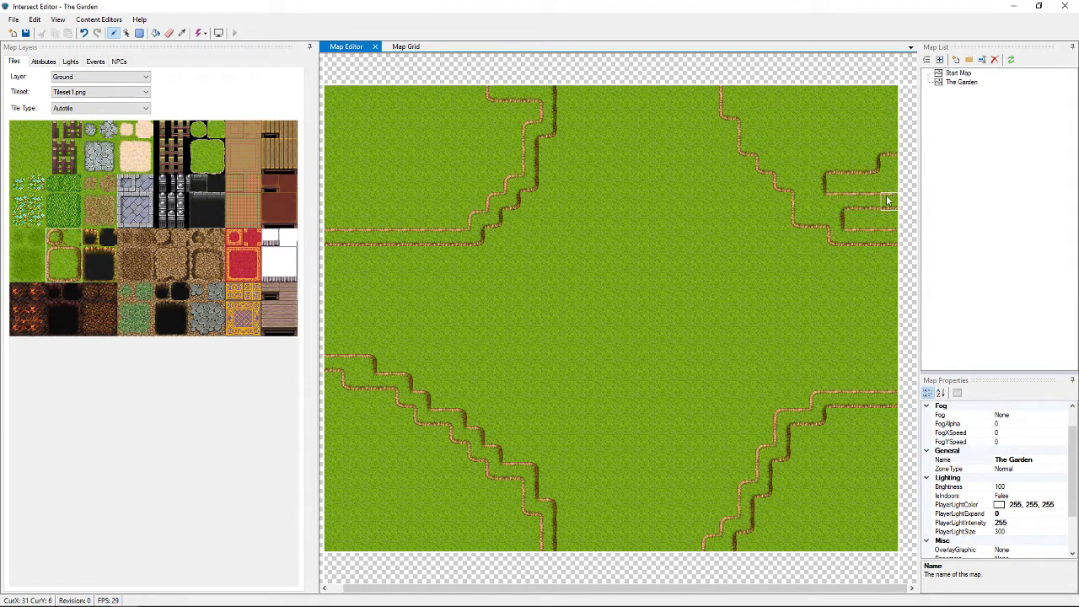
{"action": "mouse_move", "coordinate": [887, 201]}
{"action": "left_mouse_down"}
{"action": "mouse_move", "coordinate": [872, 176]}
{"action": "mouse_move", "coordinate": [855, 217]}
{"action": "mouse_move", "coordinate": [894, 226]}
{"action": "left_mouse_up"}
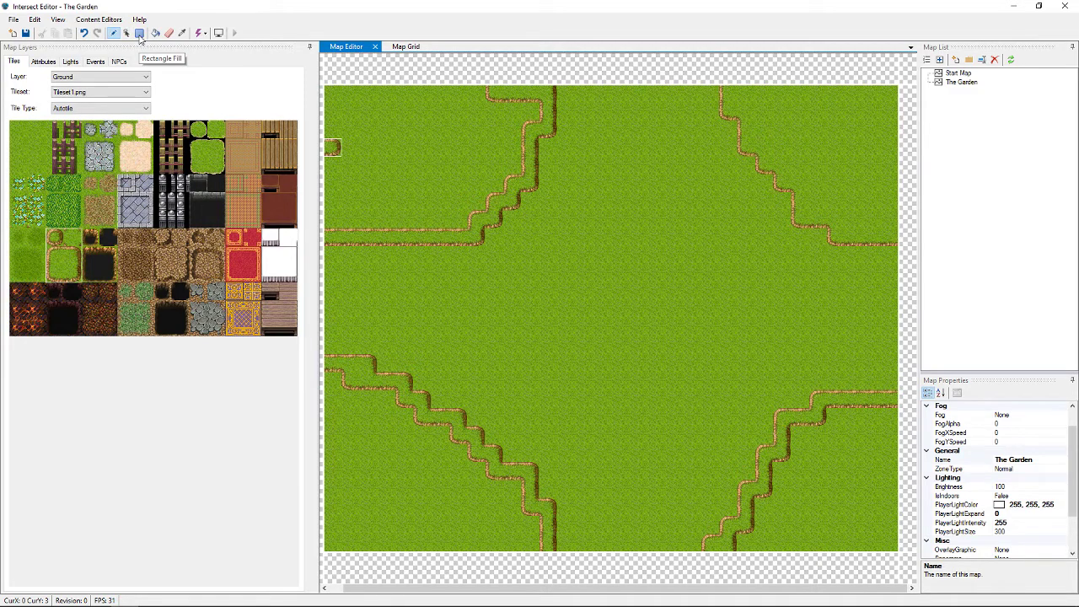
Straighten the top-left and bottom-left path edges with Rectangle Fill grass
{"action": "left_click", "coordinate": [140, 36]}
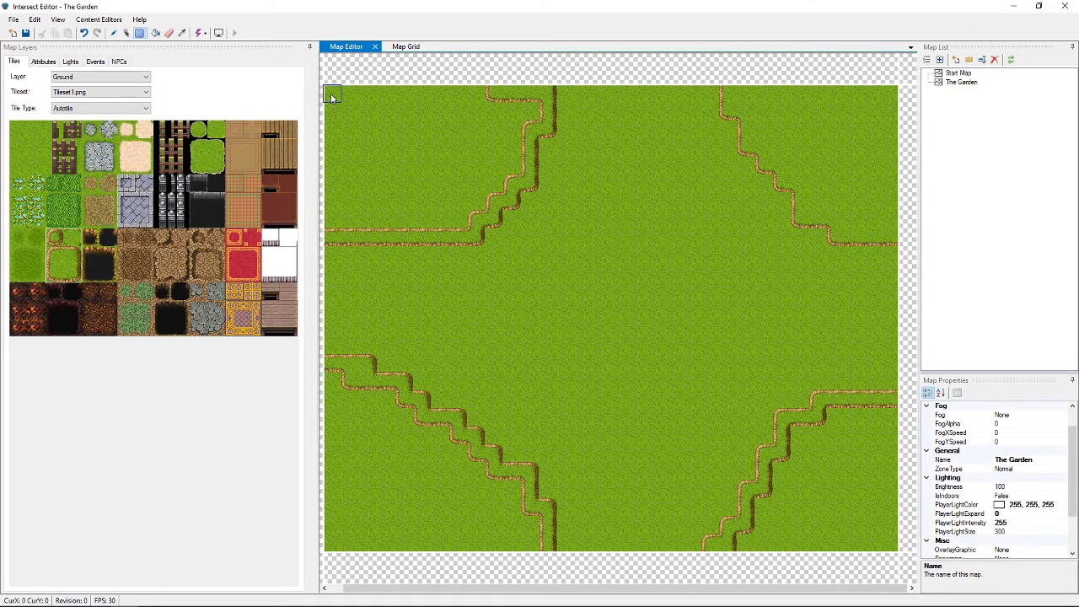
{"action": "mouse_move", "coordinate": [335, 96]}
{"action": "left_mouse_down"}
{"action": "mouse_move", "coordinate": [467, 203]}
{"action": "mouse_move", "coordinate": [466, 218]}
{"action": "left_mouse_up"}
{"action": "left_click_drag", "start_coordinate": [476, 92], "coordinate": [489, 206]}
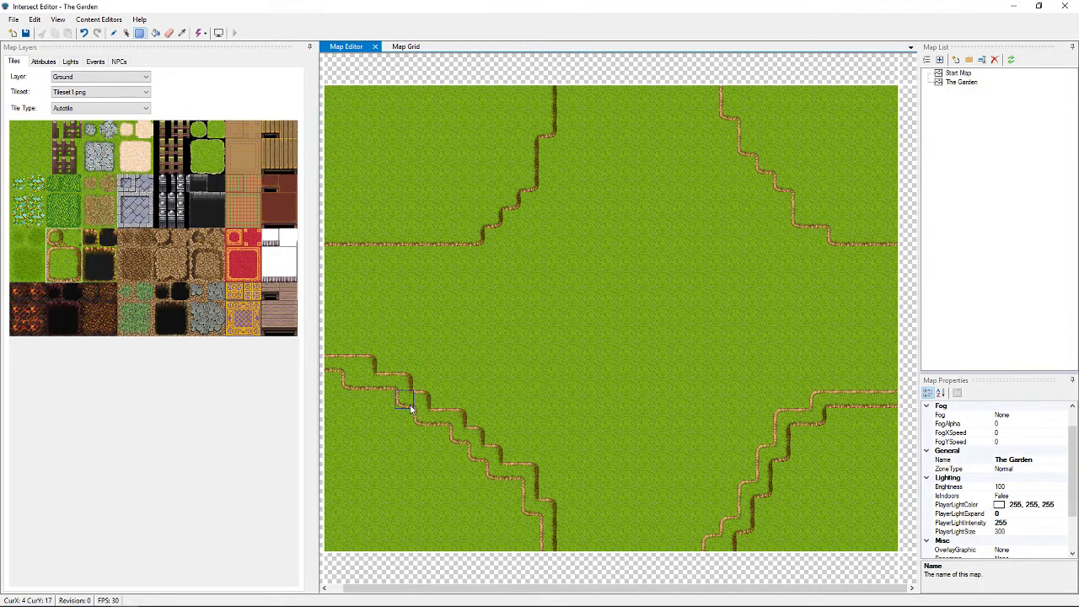
{"action": "left_click_drag", "start_coordinate": [339, 401], "coordinate": [417, 560]}
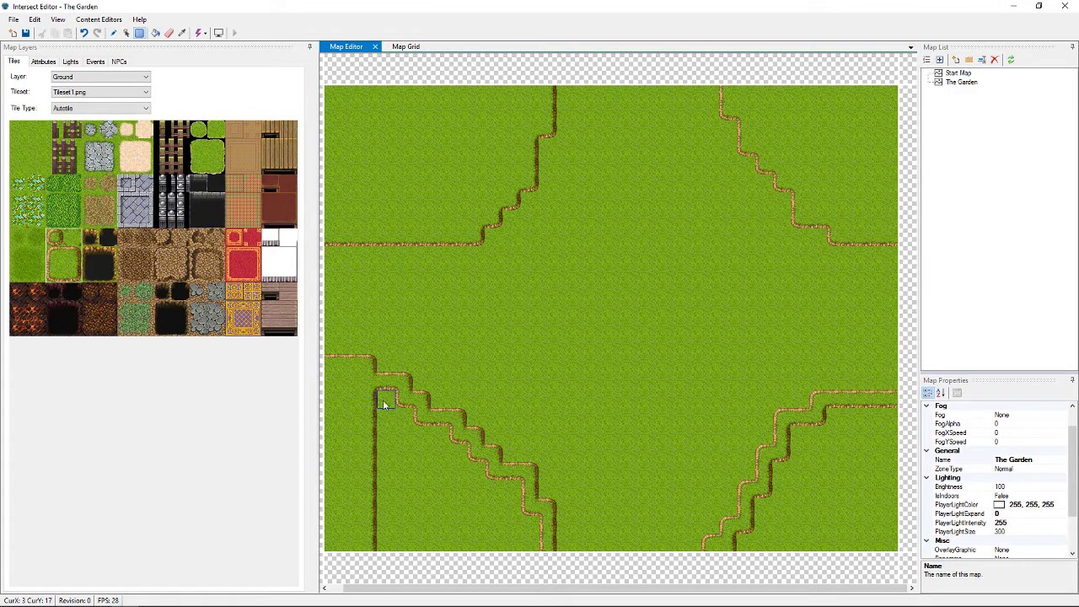
{"action": "left_click_drag", "start_coordinate": [383, 399], "coordinate": [427, 549]}
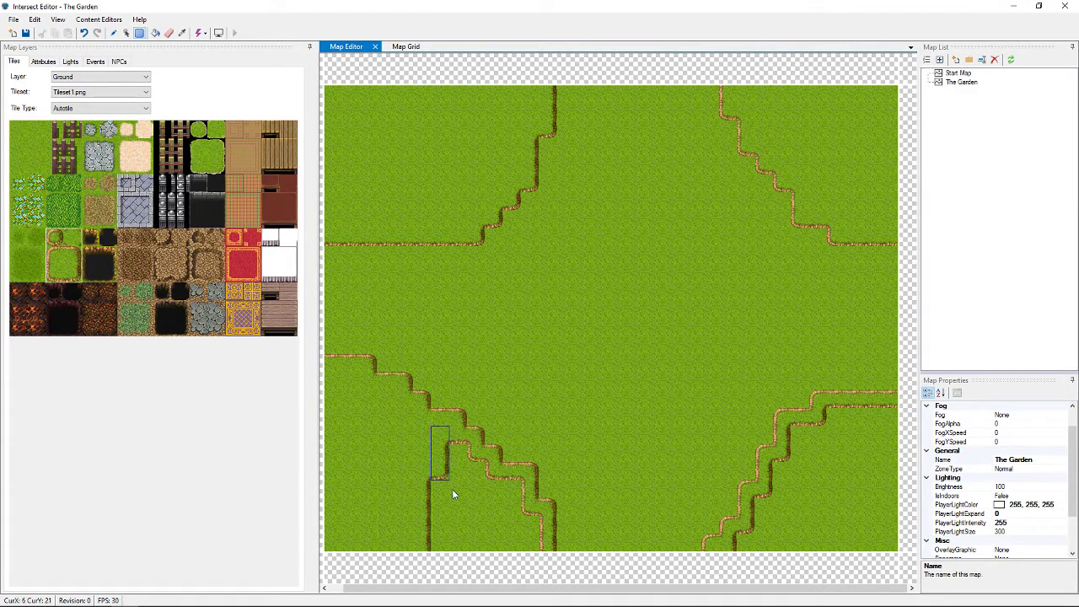
{"action": "left_click_drag", "start_coordinate": [452, 489], "coordinate": [474, 544]}
{"action": "left_click_drag", "start_coordinate": [497, 489], "coordinate": [529, 546]}
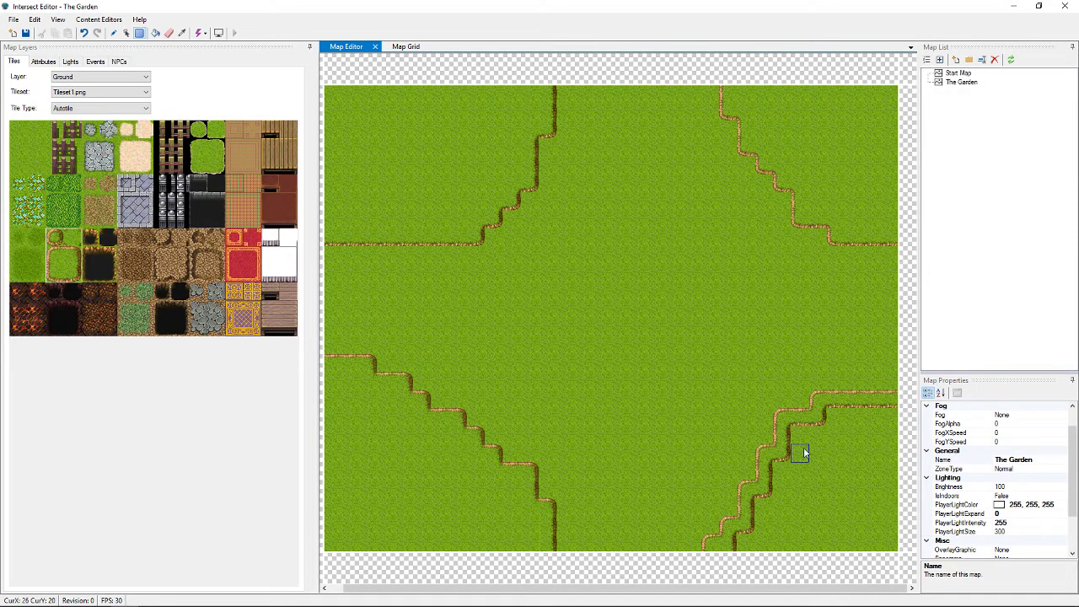
Tidy the bottom-right and top-right path edges with rectangle grass fills
{"action": "left_click_drag", "start_coordinate": [804, 447], "coordinate": [875, 543]}
{"action": "left_click_drag", "start_coordinate": [817, 431], "coordinate": [845, 427]}
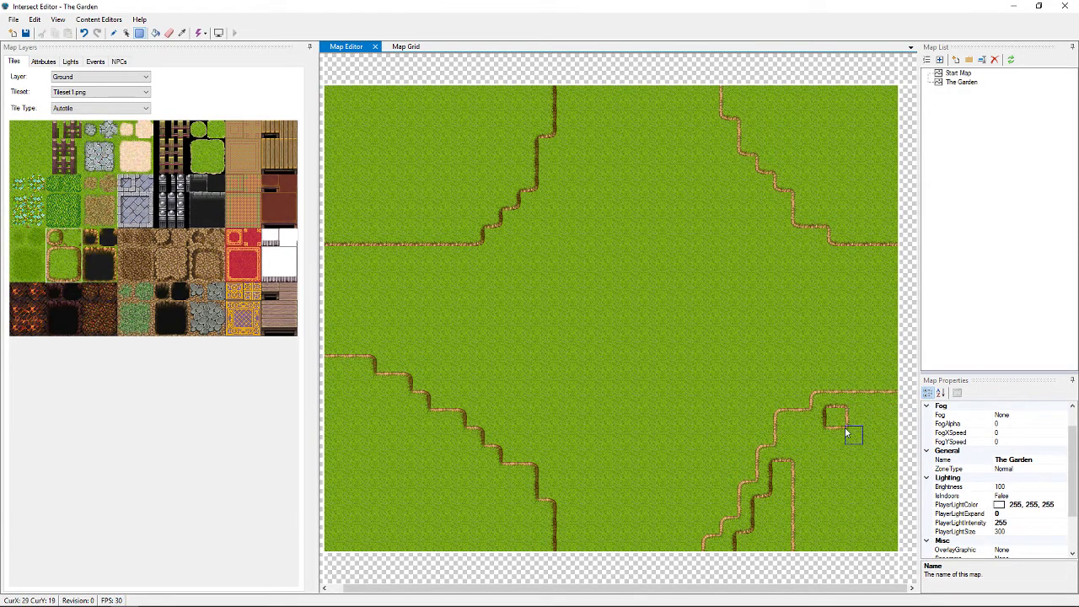
{"action": "left_click_drag", "start_coordinate": [783, 471], "coordinate": [766, 542]}
{"action": "left_click", "coordinate": [748, 546]}
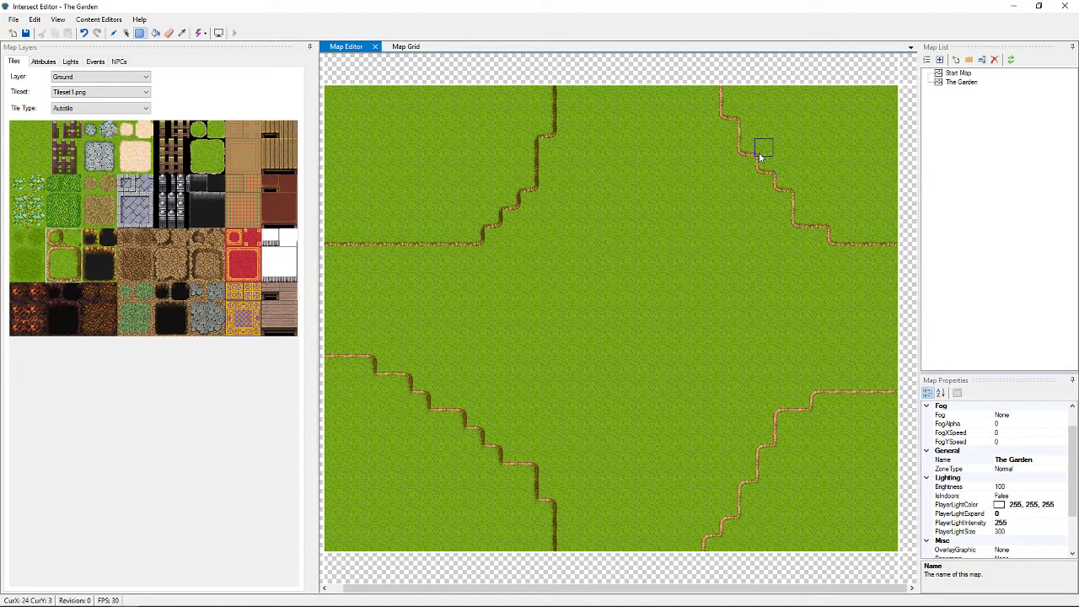
{"action": "left_click_drag", "start_coordinate": [761, 99], "coordinate": [835, 109]}
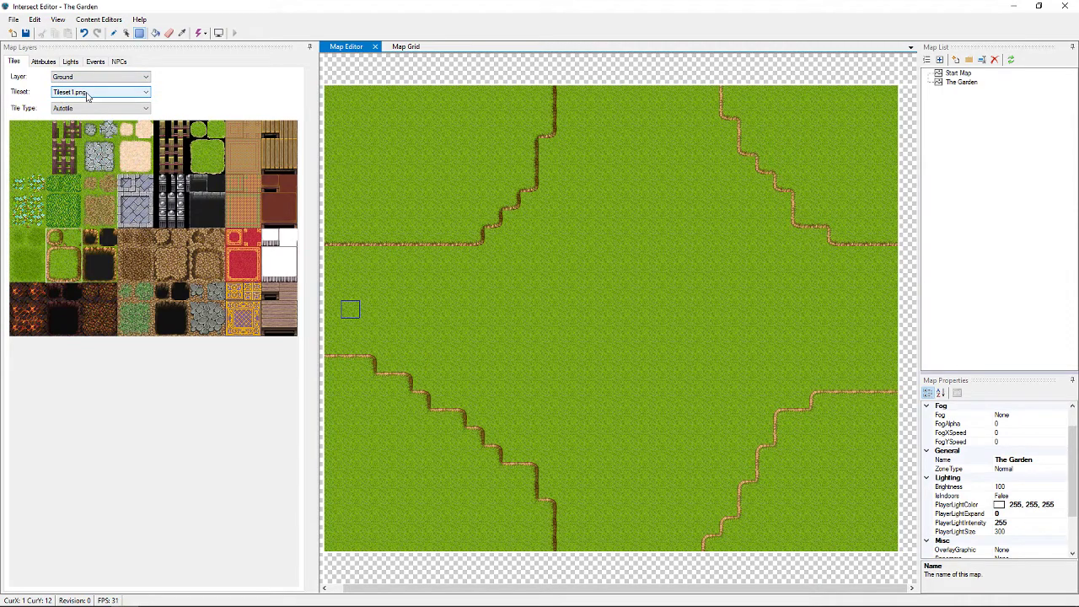
{"action": "left_click", "coordinate": [88, 133]}
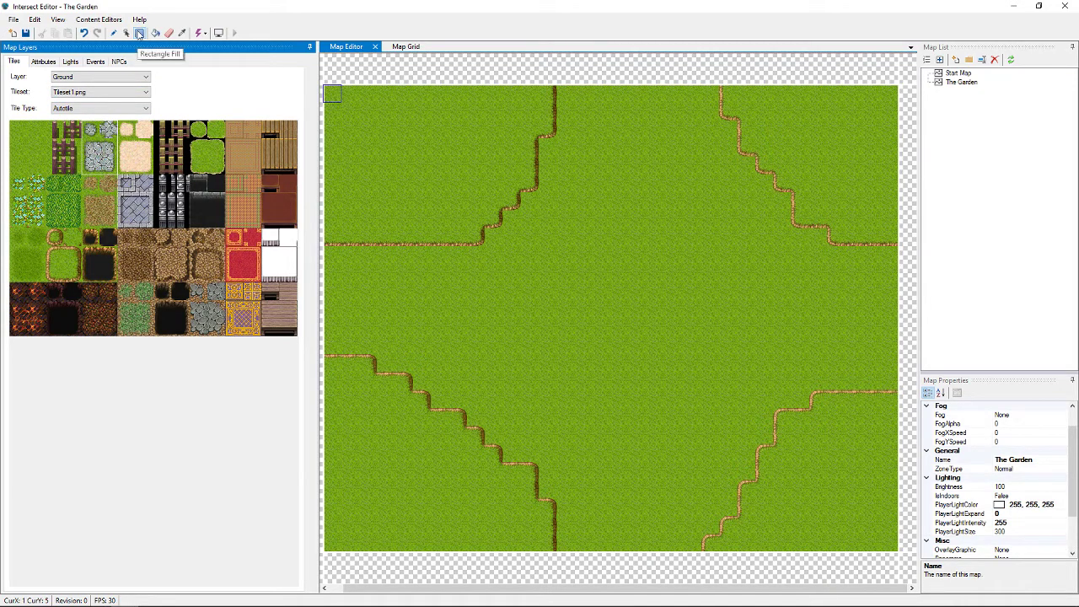
Rectangle-fill a stone column from the top edge to the bottom and a stone strip across from the left edge
{"action": "left_click", "coordinate": [139, 33]}
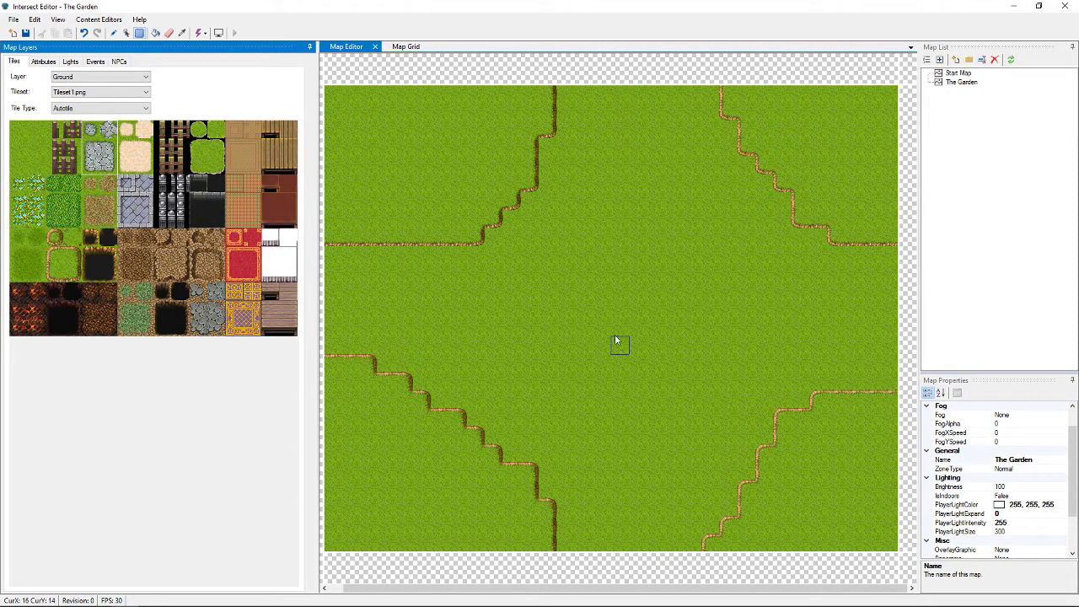
{"action": "left_click_drag", "start_coordinate": [608, 93], "coordinate": [599, 422]}
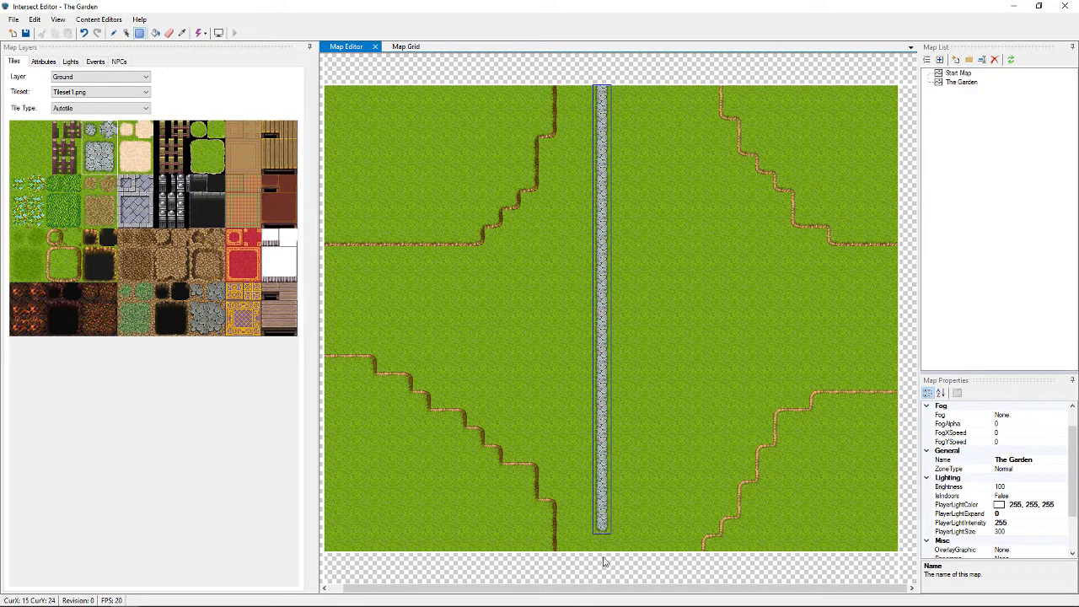
{"action": "left_click_drag", "start_coordinate": [603, 562], "coordinate": [645, 547]}
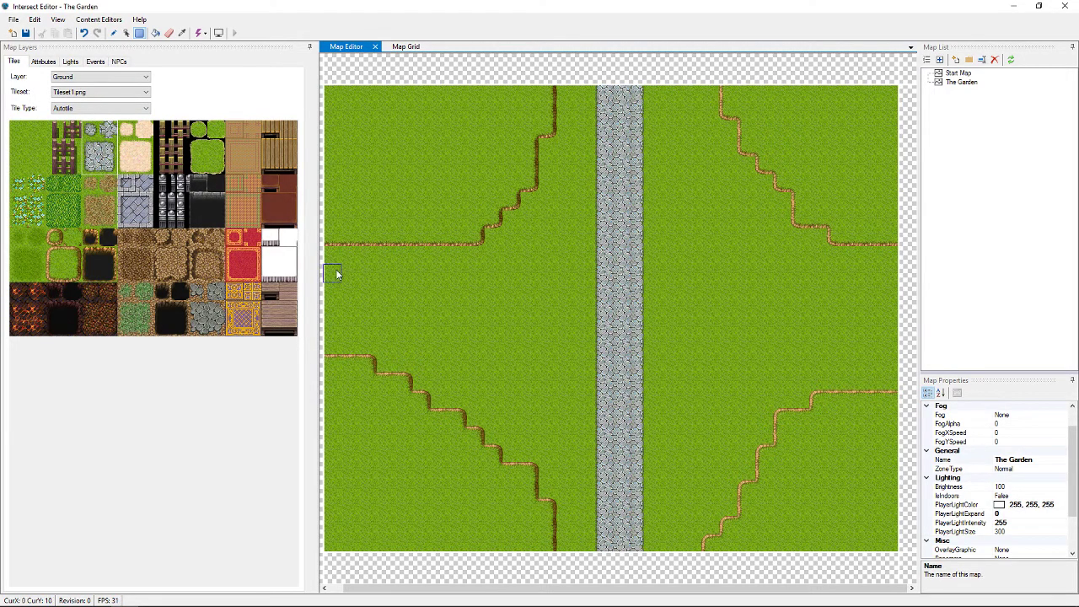
{"action": "left_click_drag", "start_coordinate": [335, 271], "coordinate": [895, 314]}
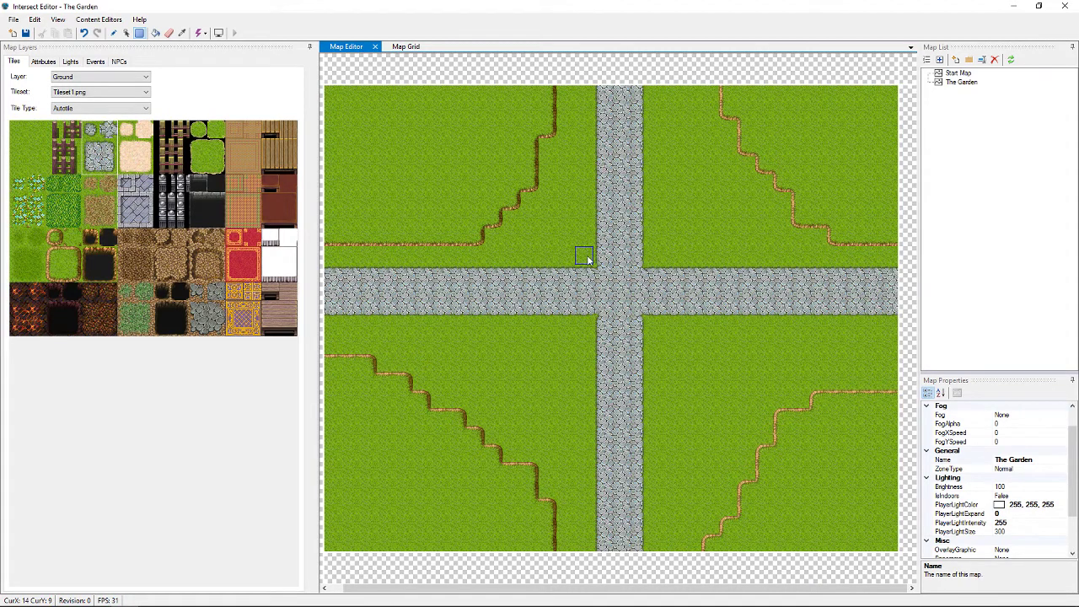
Paint stone around the crossroads, filling it out into a stone square
{"action": "left_click", "coordinate": [588, 261]}
{"action": "left_click", "coordinate": [653, 258]}
{"action": "left_click", "coordinate": [584, 325]}
{"action": "left_click", "coordinate": [651, 326]}
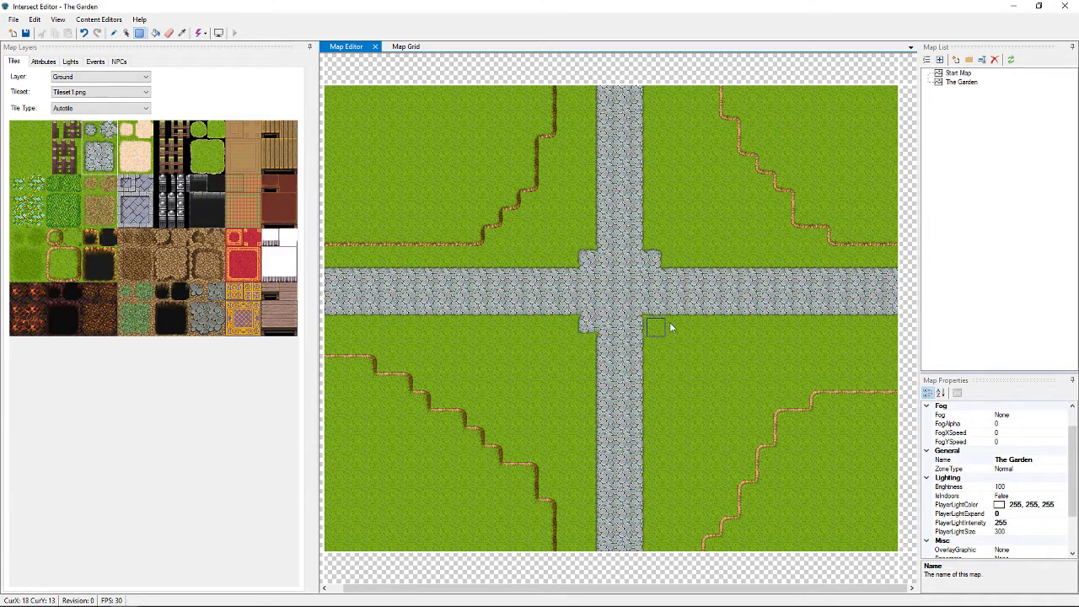
{"action": "left_click", "coordinate": [585, 243]}
{"action": "left_click", "coordinate": [654, 240]}
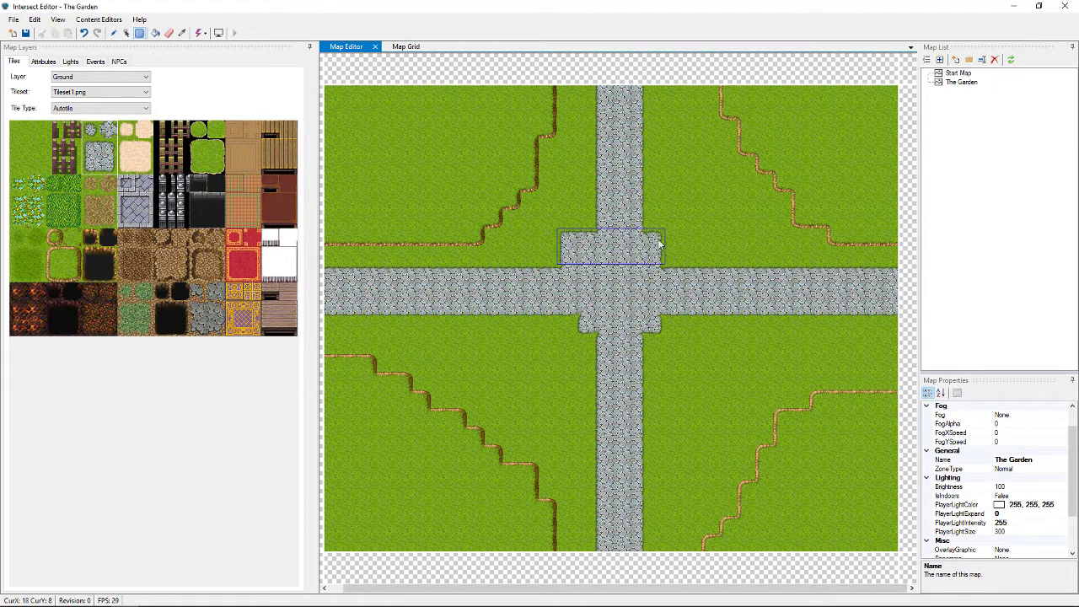
{"action": "left_click_drag", "start_coordinate": [570, 240], "coordinate": [678, 331]}
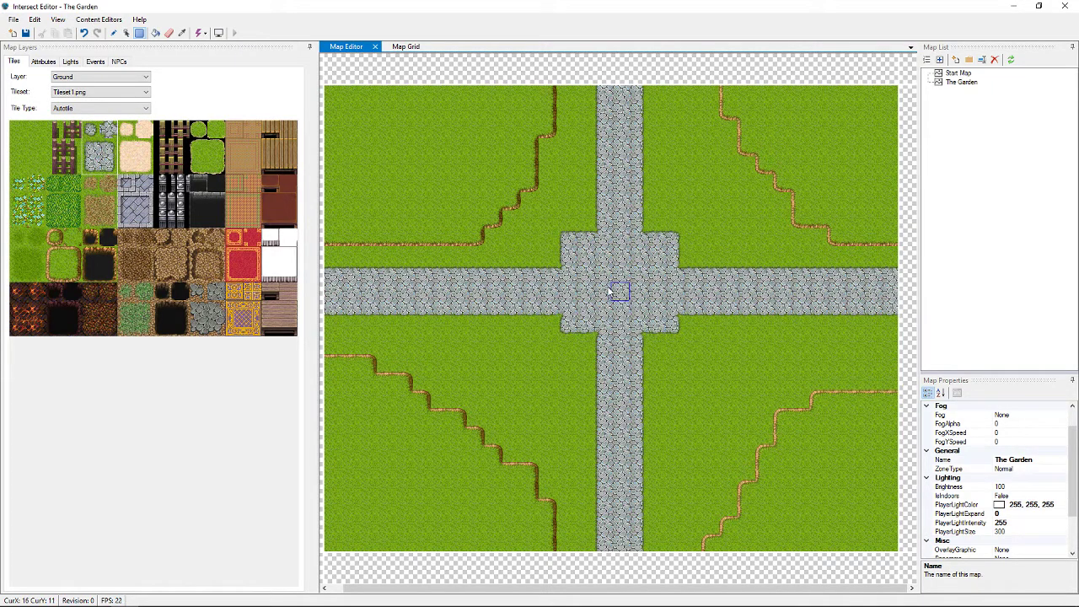
Add stepped stone tiles on every side to round the plaza into a diamond shape
{"action": "left_click", "coordinate": [582, 352]}
{"action": "left_click", "coordinate": [550, 259]}
{"action": "left_click", "coordinate": [585, 221]}
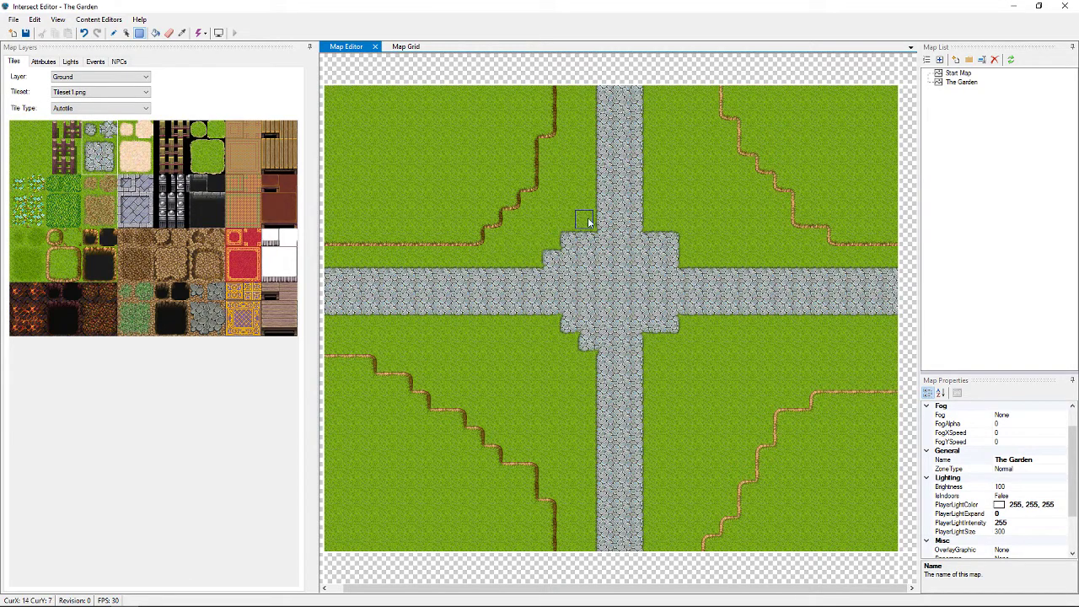
{"action": "left_click", "coordinate": [654, 222]}
{"action": "left_click", "coordinate": [688, 258]}
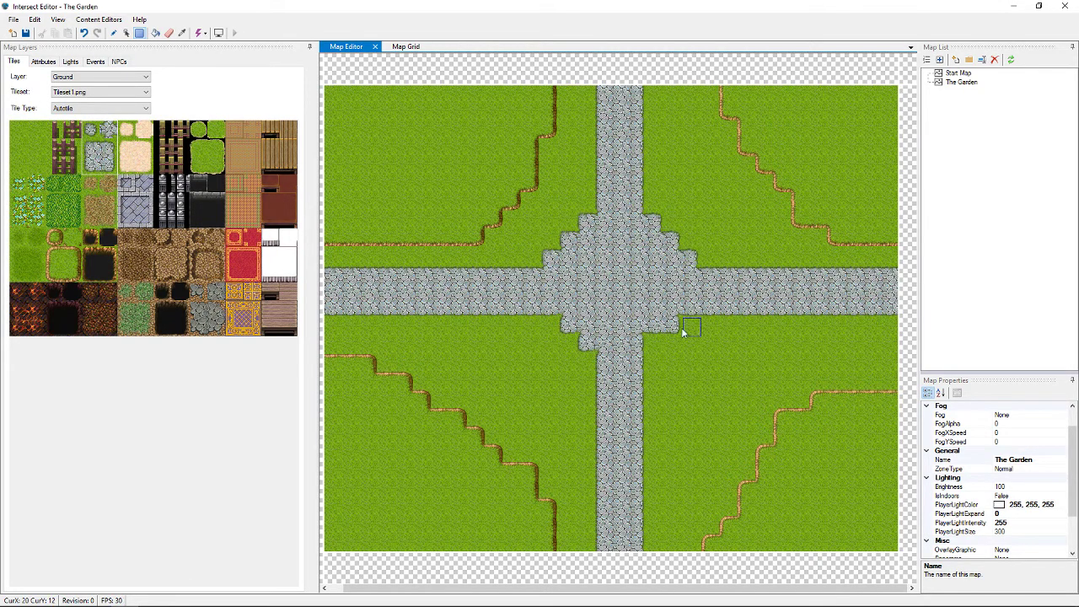
{"action": "left_click", "coordinate": [659, 340]}
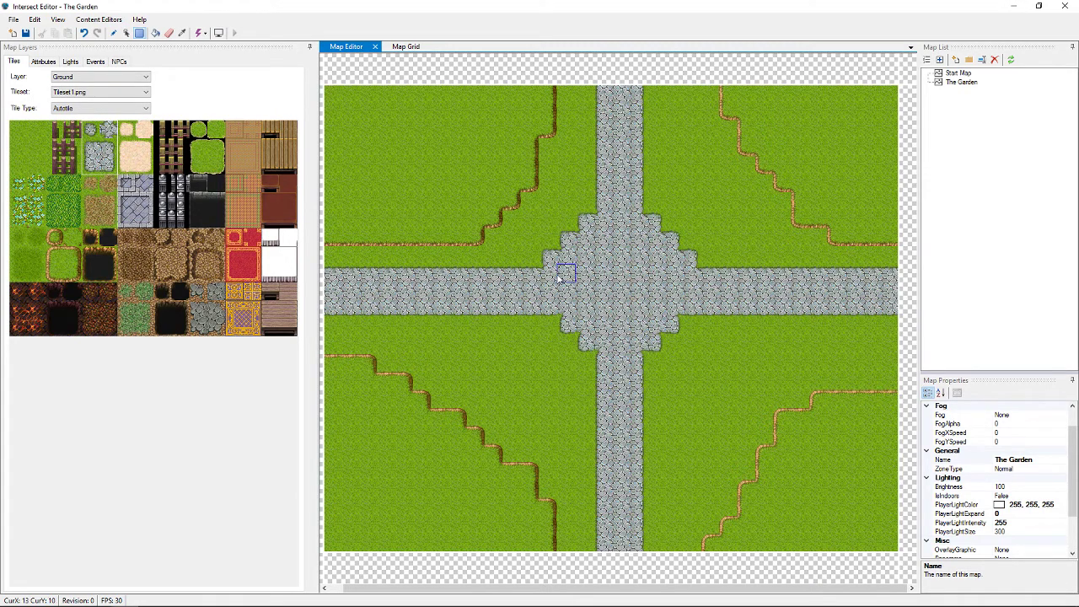
{"action": "left_click", "coordinate": [552, 325]}
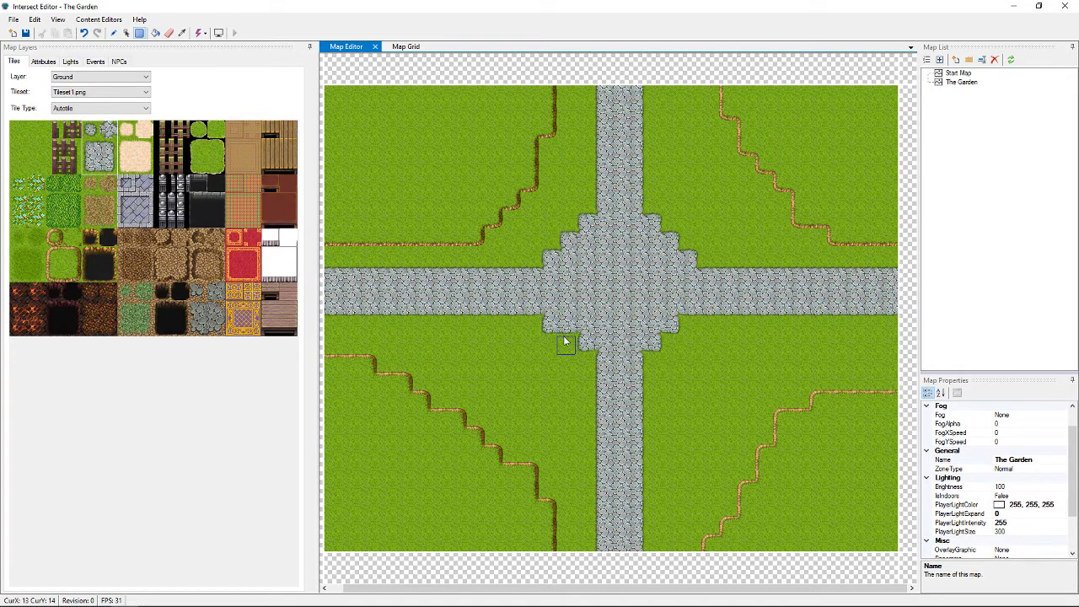
{"action": "left_click", "coordinate": [571, 343]}
{"action": "left_click", "coordinate": [584, 361]}
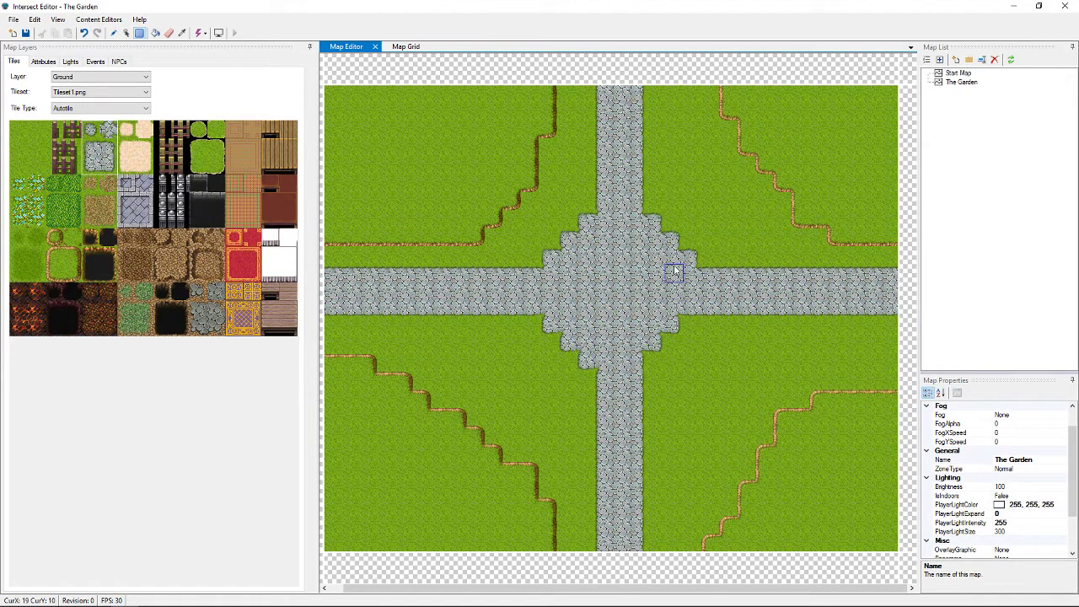
{"action": "left_click", "coordinate": [690, 258]}
{"action": "left_click", "coordinate": [689, 326]}
{"action": "left_click", "coordinate": [673, 342]}
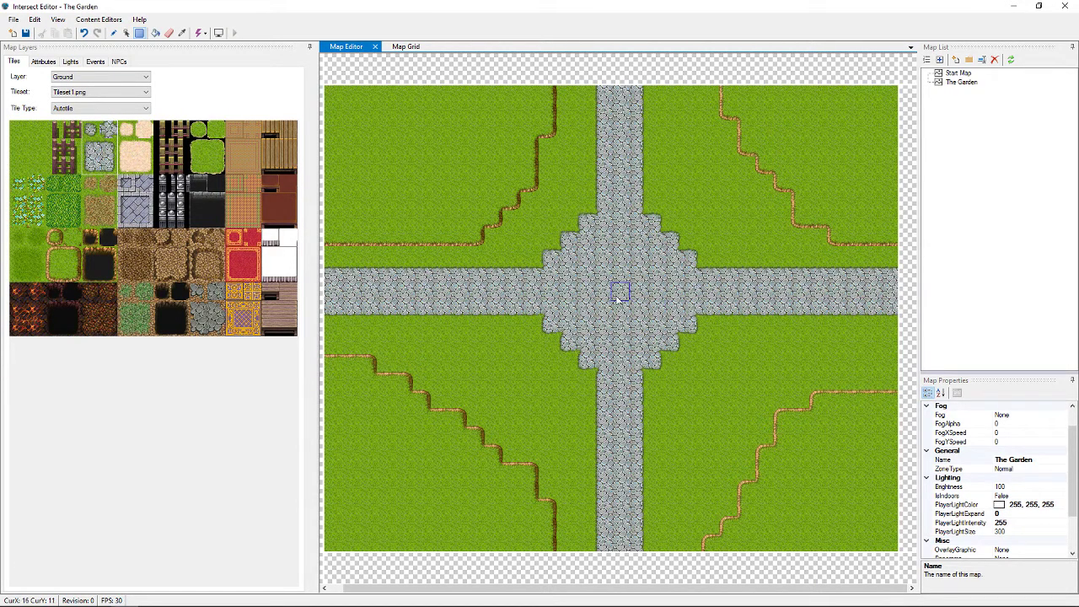
{"action": "left_click", "coordinate": [281, 209]}
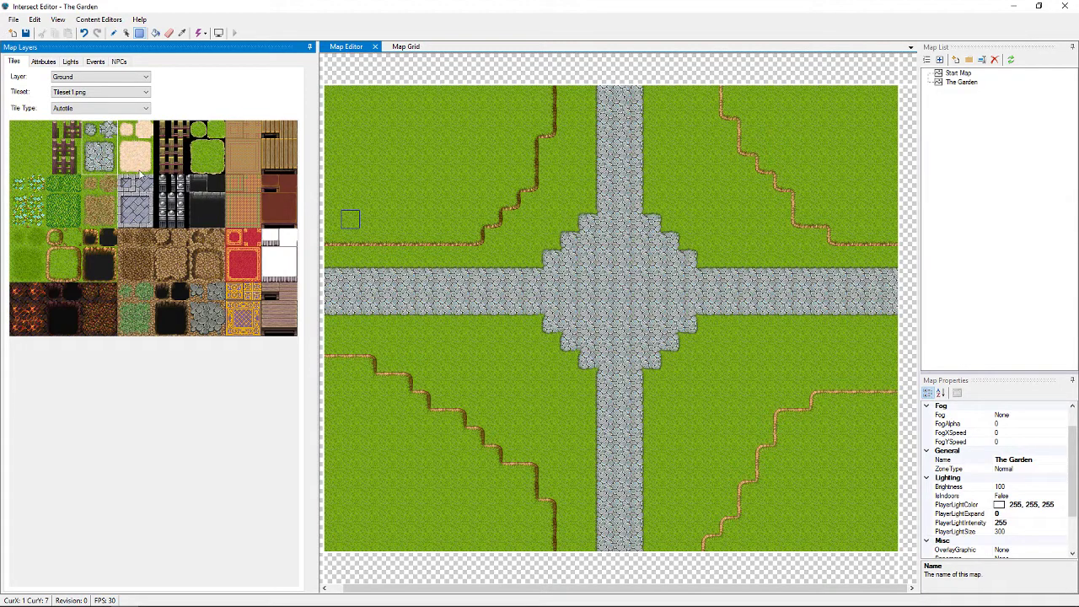
Switch the tileset to Tileset6.png and the tile type from Autotile to Normal
{"action": "left_click", "coordinate": [142, 94]}
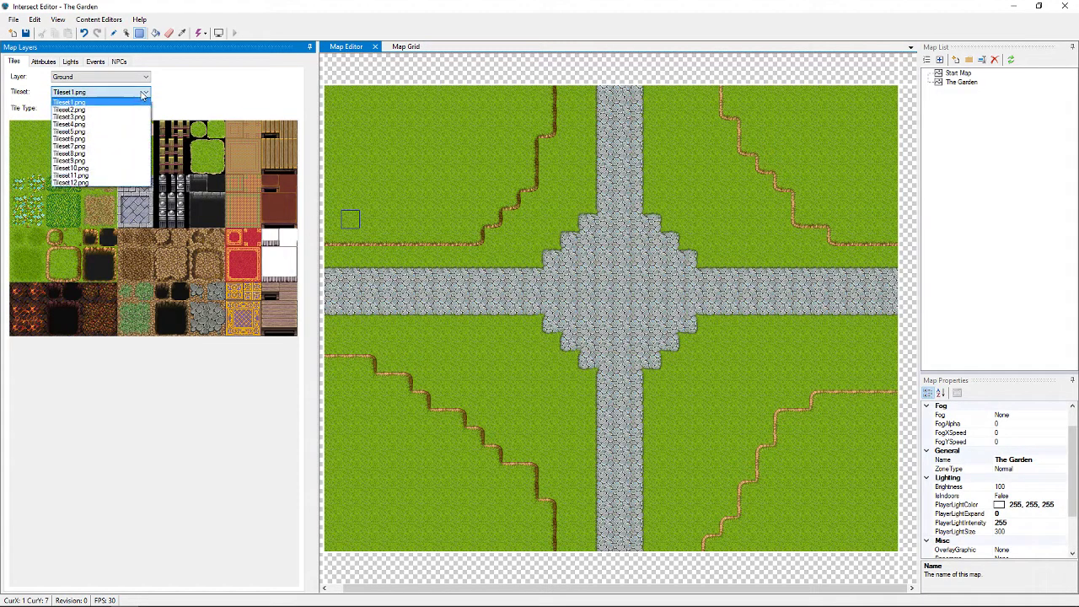
{"action": "left_click", "coordinate": [108, 135]}
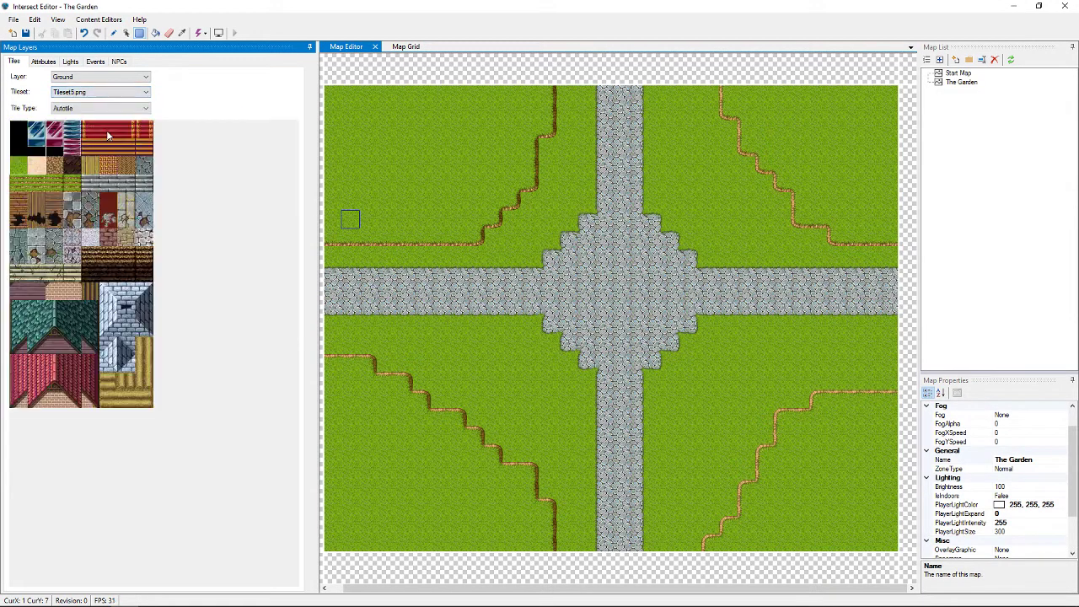
{"action": "left_click", "coordinate": [135, 93]}
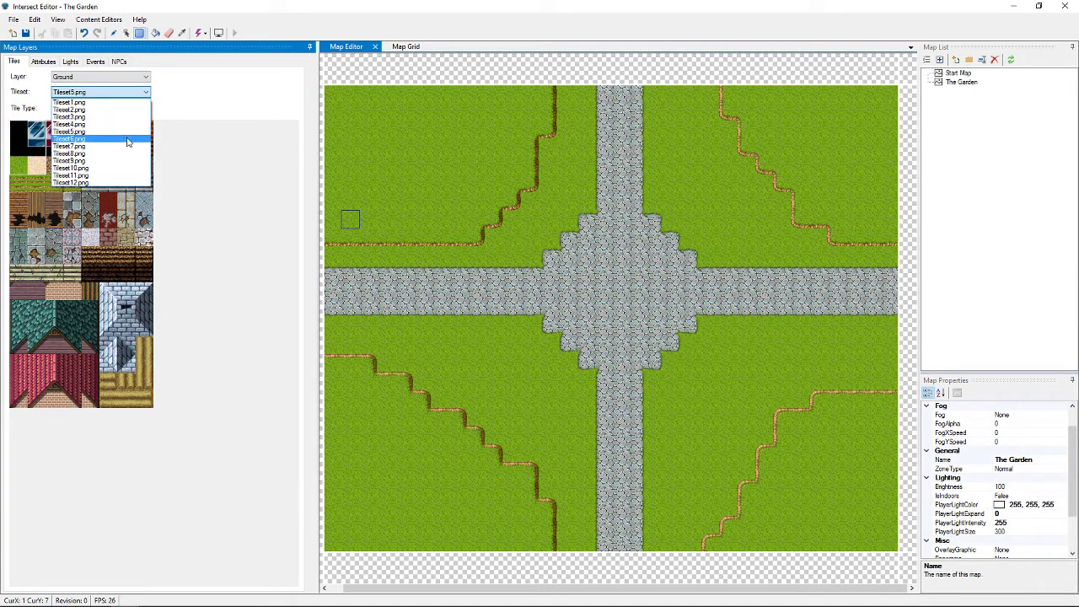
{"action": "left_click", "coordinate": [126, 138]}
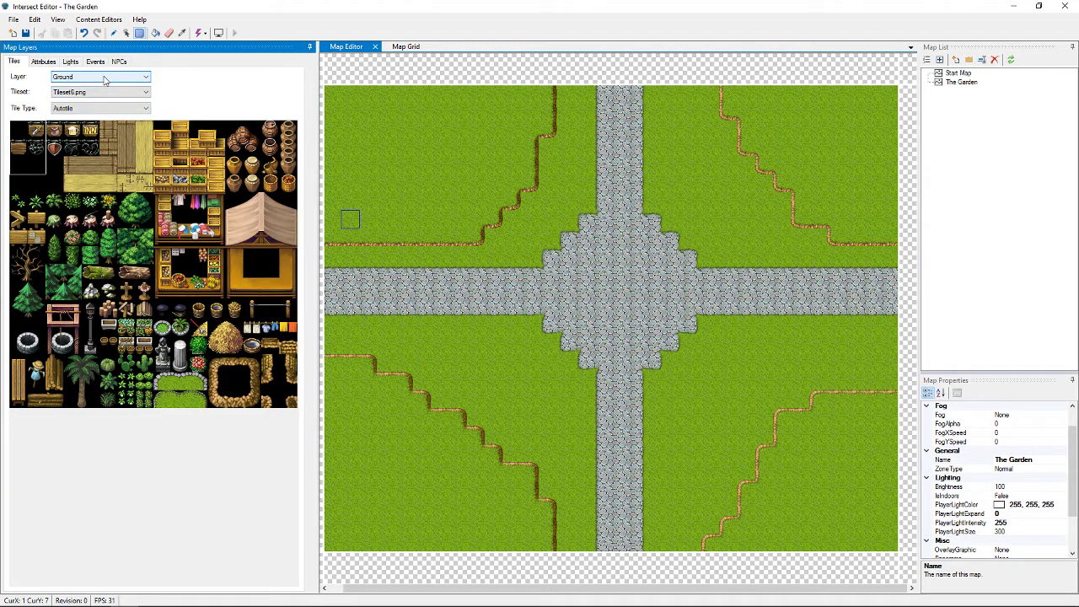
{"action": "left_click", "coordinate": [127, 205]}
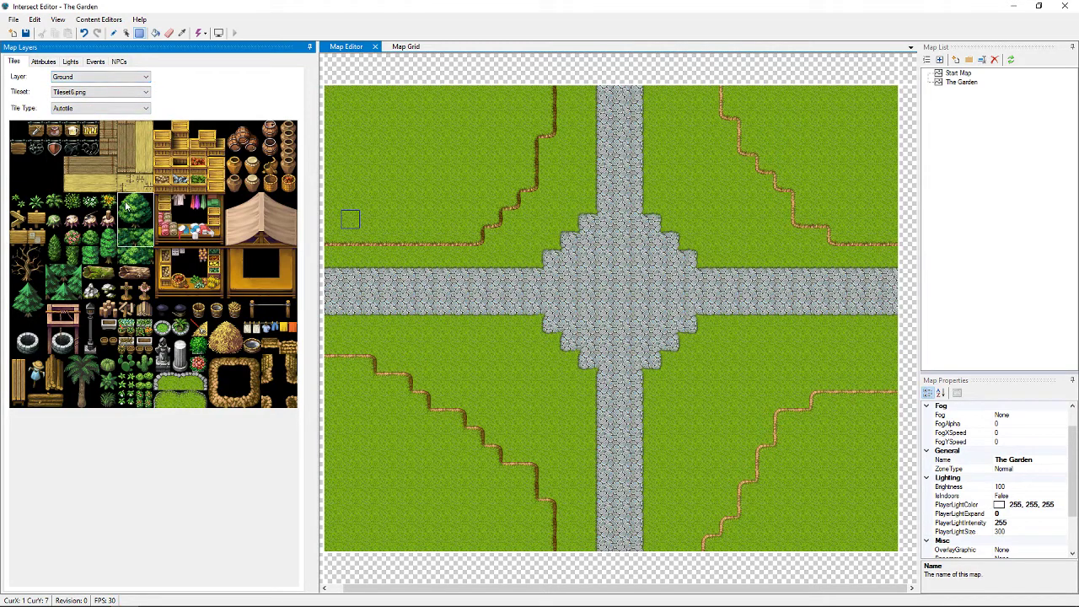
{"action": "left_click", "coordinate": [91, 109]}
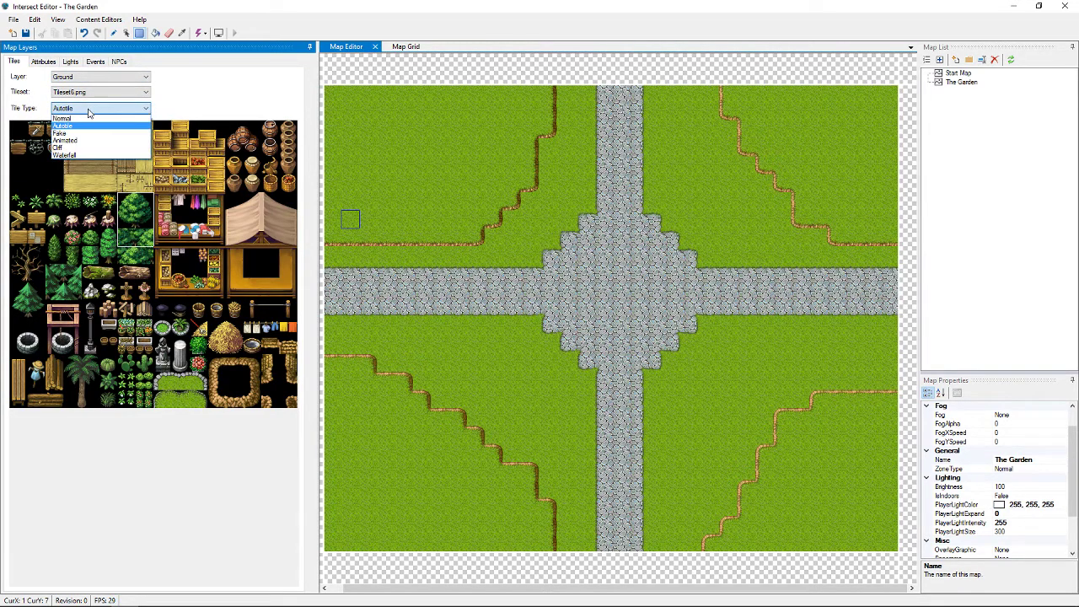
{"action": "left_click", "coordinate": [85, 123]}
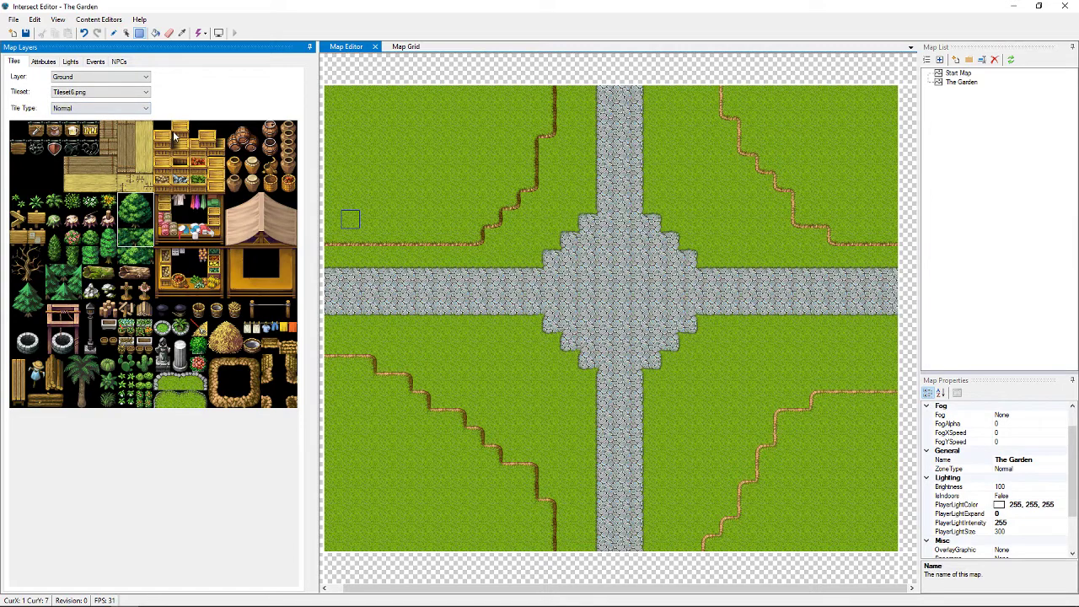
Select the 2x2 big tree in the tileset palette
{"action": "left_click", "coordinate": [136, 204]}
{"action": "left_click", "coordinate": [123, 202]}
{"action": "mouse_move", "coordinate": [135, 206]}
{"action": "left_mouse_down"}
{"action": "mouse_move", "coordinate": [145, 217]}
{"action": "mouse_move", "coordinate": [126, 203]}
{"action": "mouse_move", "coordinate": [142, 223]}
{"action": "left_mouse_up"}
{"action": "left_click", "coordinate": [124, 202]}
{"action": "left_click_drag", "start_coordinate": [135, 216], "coordinate": [54, 143]}
{"action": "left_click_drag", "start_coordinate": [124, 208], "coordinate": [149, 222]}
{"action": "left_click", "coordinate": [83, 78]}
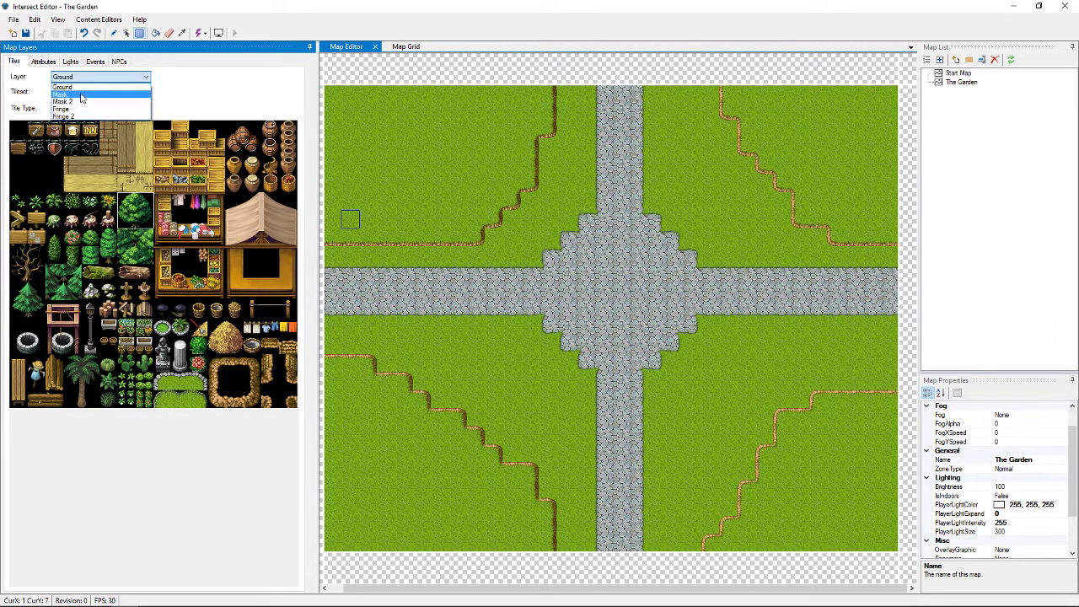
On the Mask layer, select the bush tiles and place a bush in the upper-left grass
{"action": "left_click", "coordinate": [83, 94]}
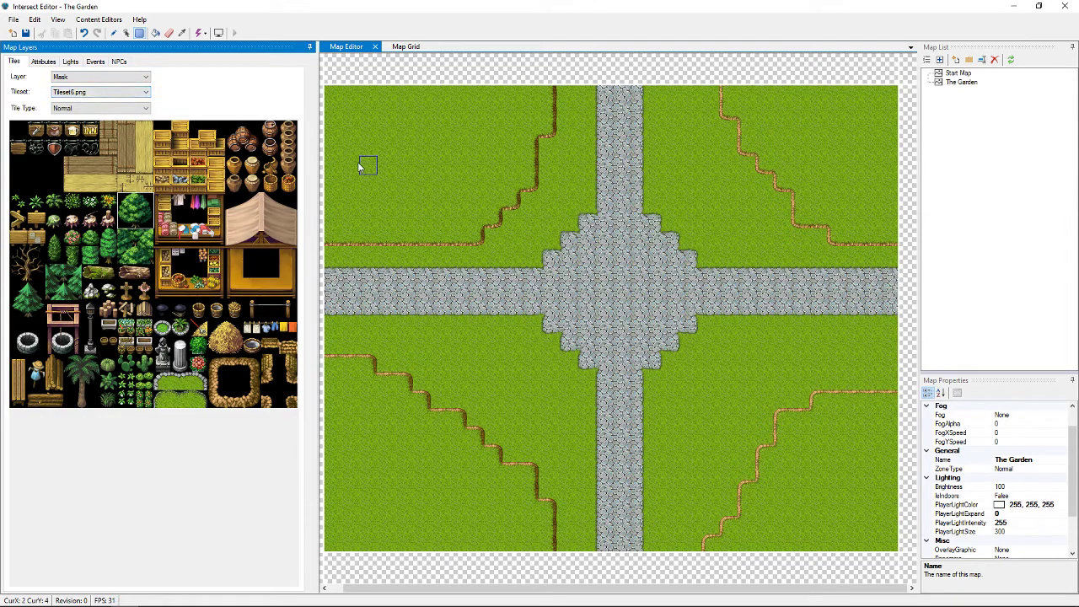
{"action": "left_click", "coordinate": [424, 170]}
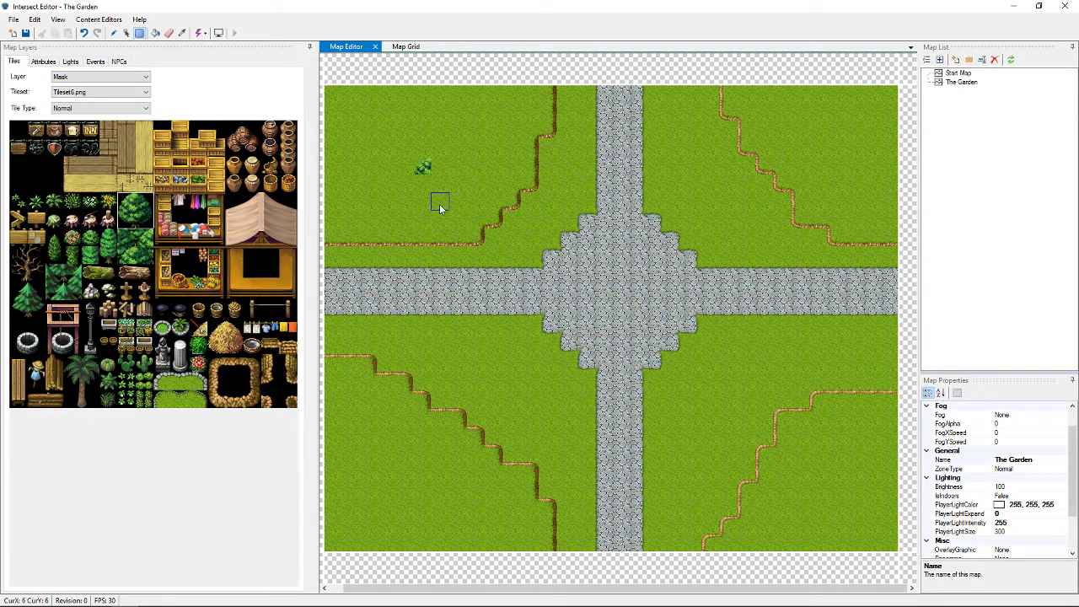
{"action": "mouse_move", "coordinate": [141, 206]}
{"action": "left_mouse_down"}
{"action": "mouse_move", "coordinate": [123, 203]}
{"action": "mouse_move", "coordinate": [143, 219]}
{"action": "left_mouse_up"}
{"action": "left_click", "coordinate": [422, 170]}
Check the Tile Type (Normal), Tileset and Layer dropdowns, leaving the layer on Mask
{"action": "left_click", "coordinate": [127, 108]}
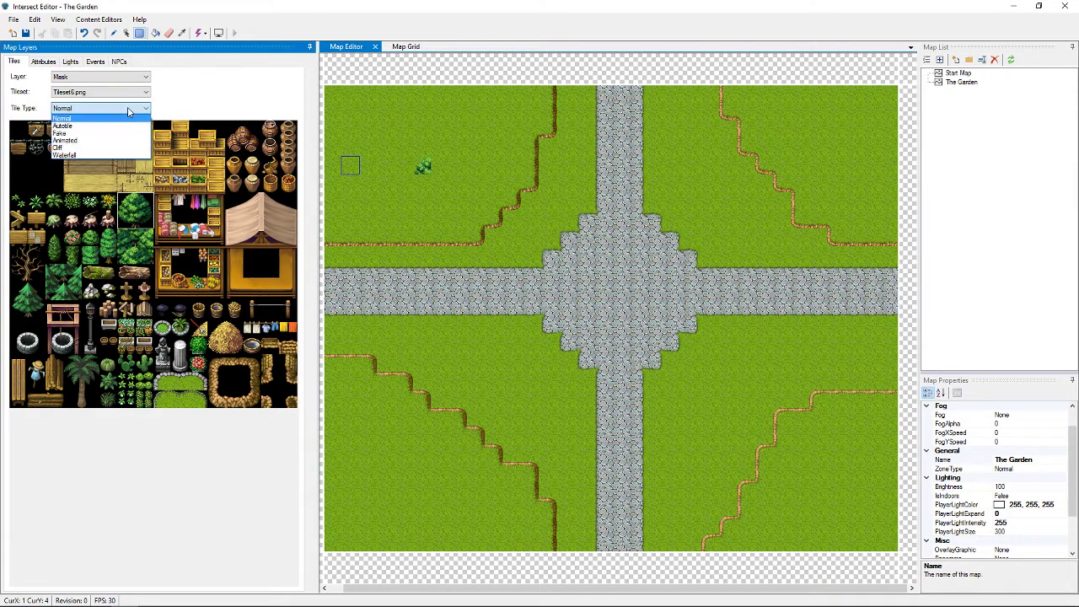
{"action": "left_click", "coordinate": [129, 114]}
{"action": "left_click", "coordinate": [131, 93]}
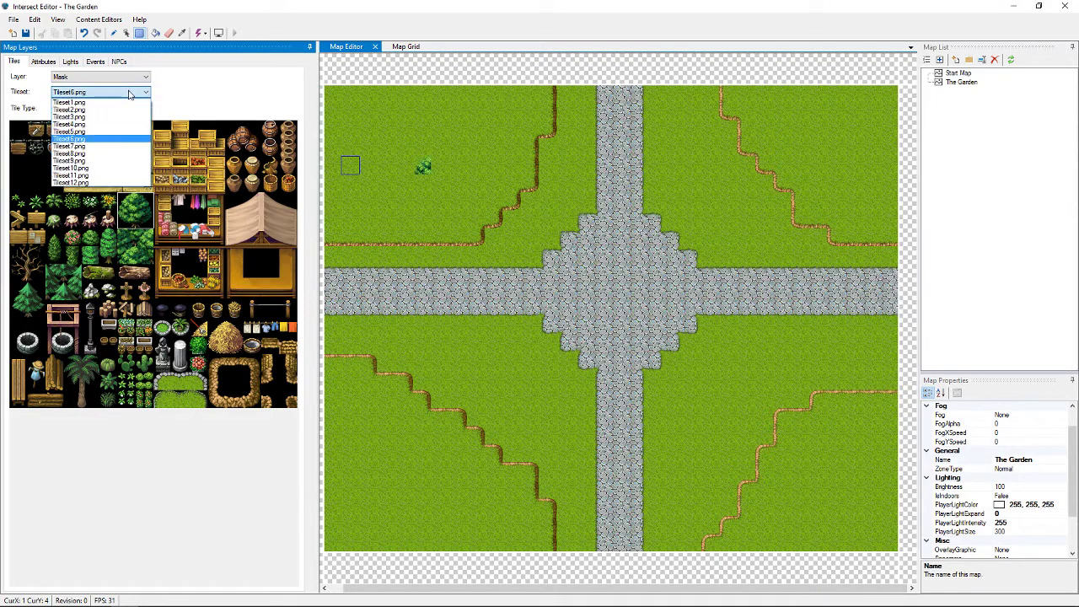
{"action": "left_click", "coordinate": [99, 145]}
{"action": "left_click", "coordinate": [107, 77]}
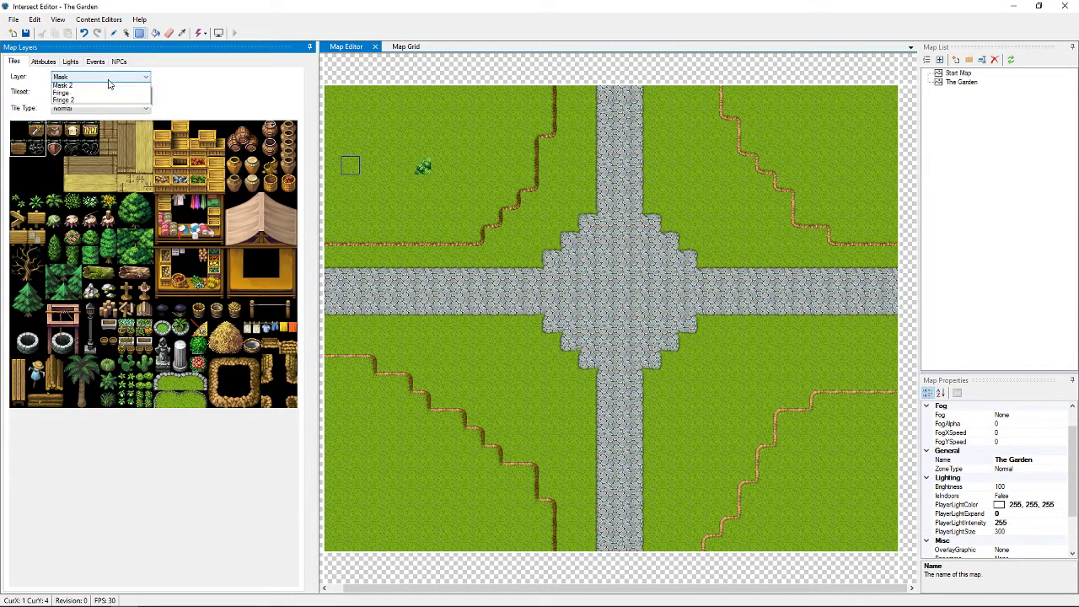
{"action": "left_click", "coordinate": [108, 101]}
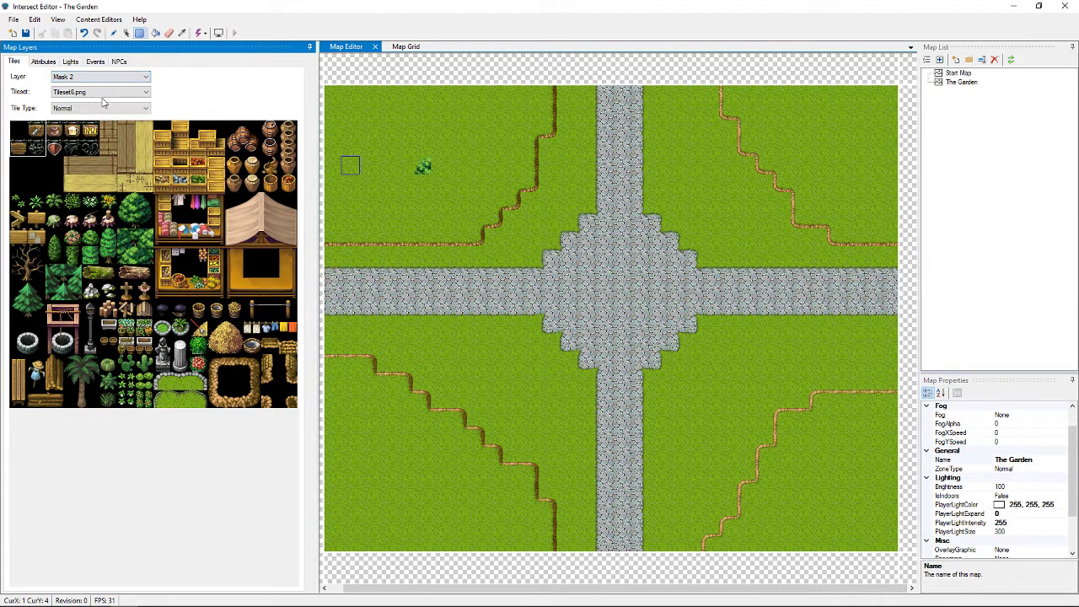
{"action": "left_click", "coordinate": [107, 78]}
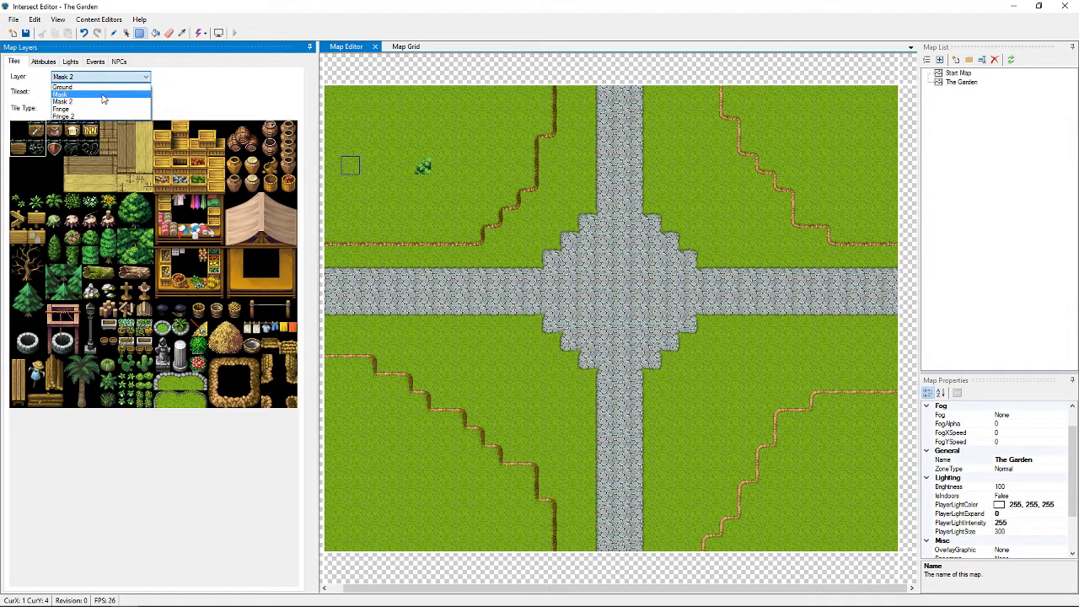
{"action": "left_click", "coordinate": [101, 92]}
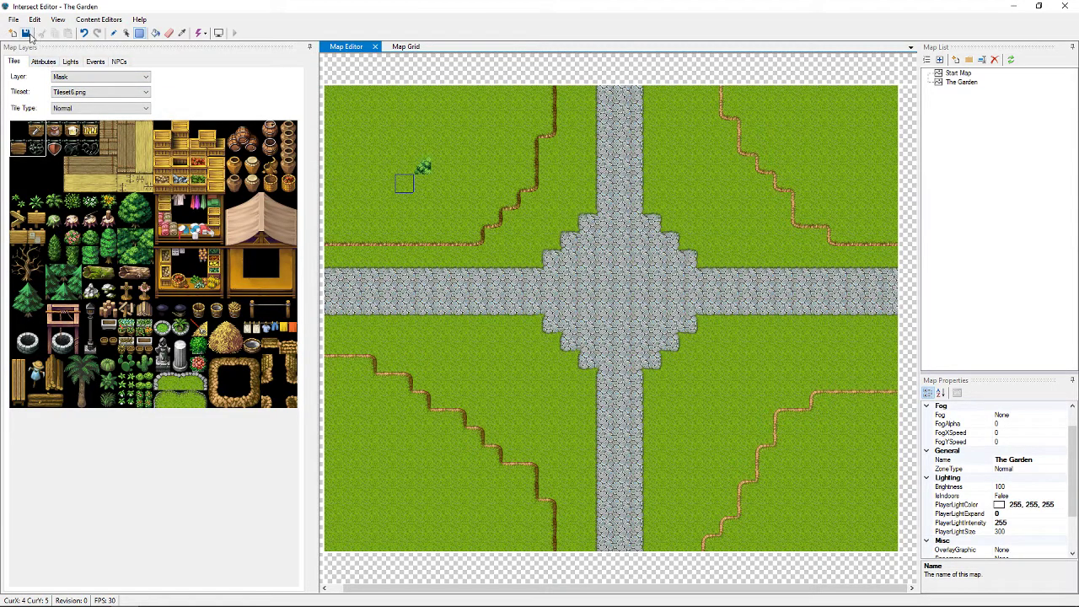
Save The Garden map, confirming the prompt, and pick a single tree tile
{"action": "left_click", "coordinate": [26, 34]}
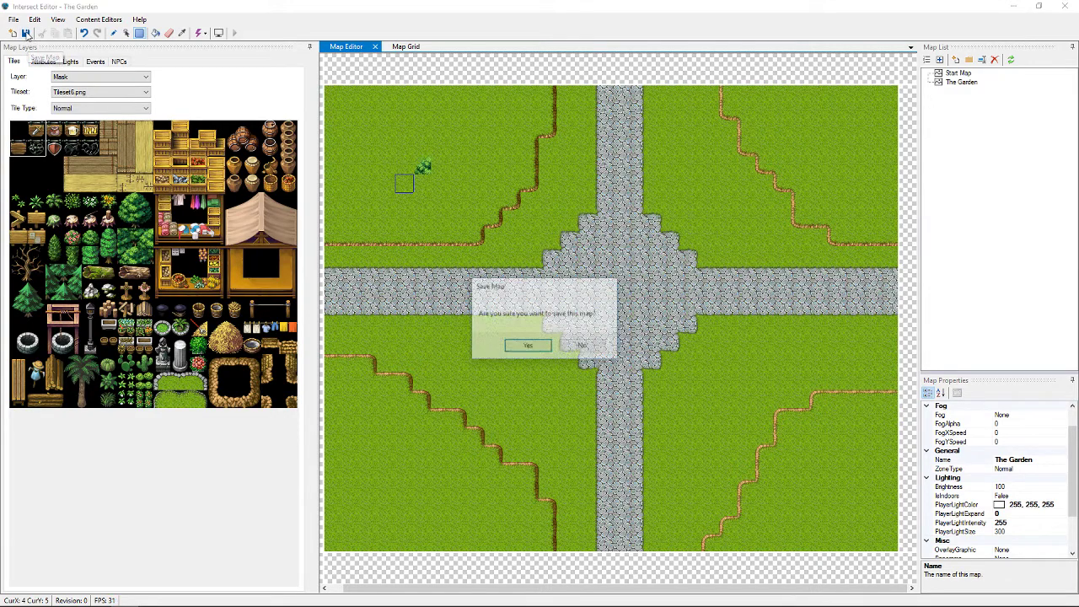
{"action": "left_click", "coordinate": [530, 346]}
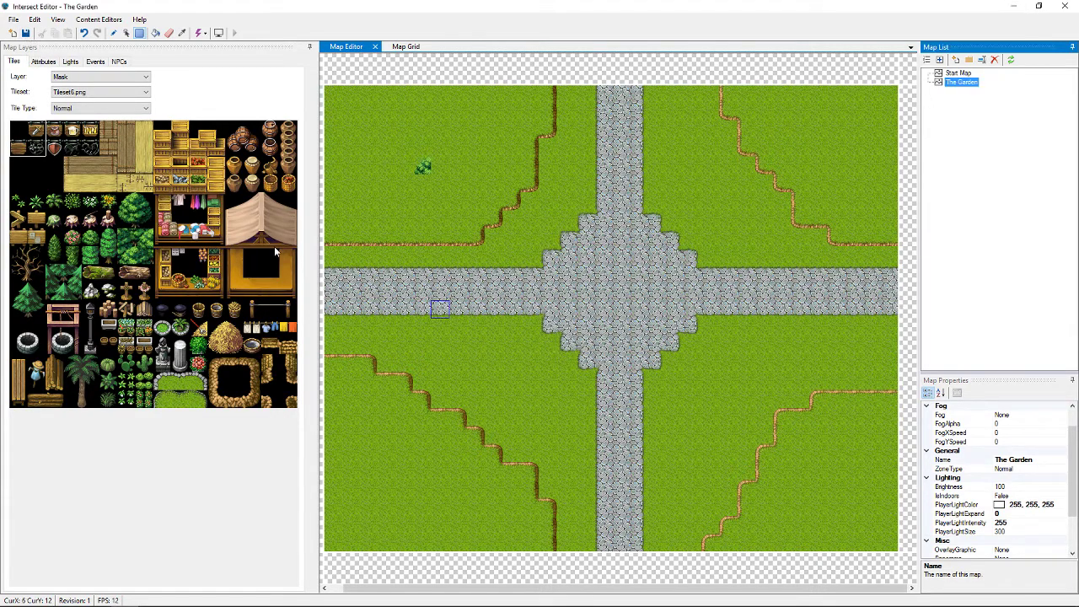
{"action": "left_click", "coordinate": [150, 221]}
{"action": "left_click_drag", "start_coordinate": [151, 218], "coordinate": [141, 221]}
{"action": "left_click", "coordinate": [125, 206]}
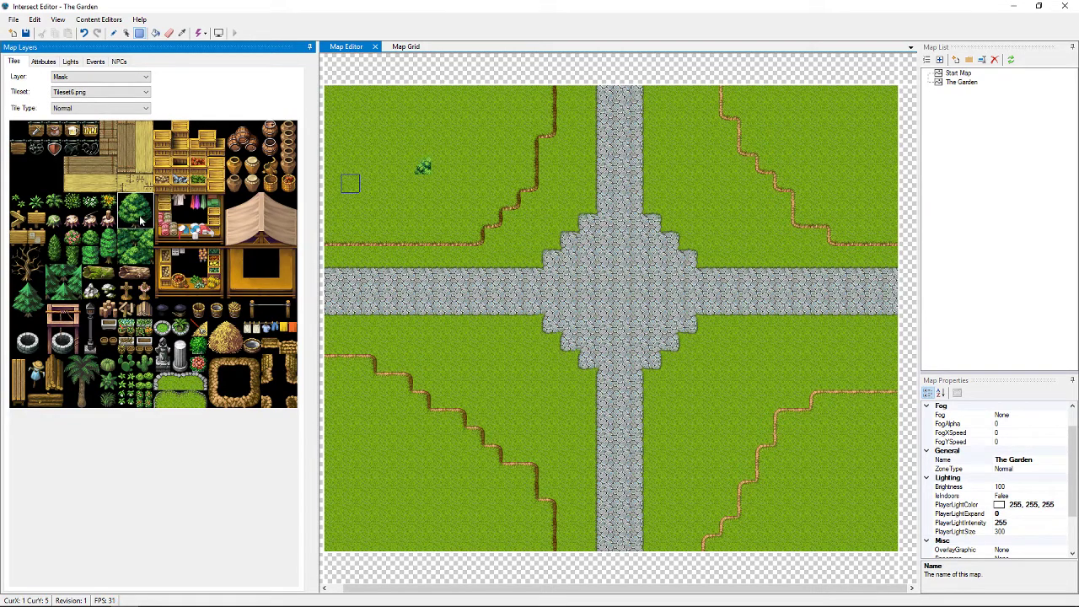
Keep the Mask layer and place the shrub tile in the upper-left grass
{"action": "left_click", "coordinate": [74, 80]}
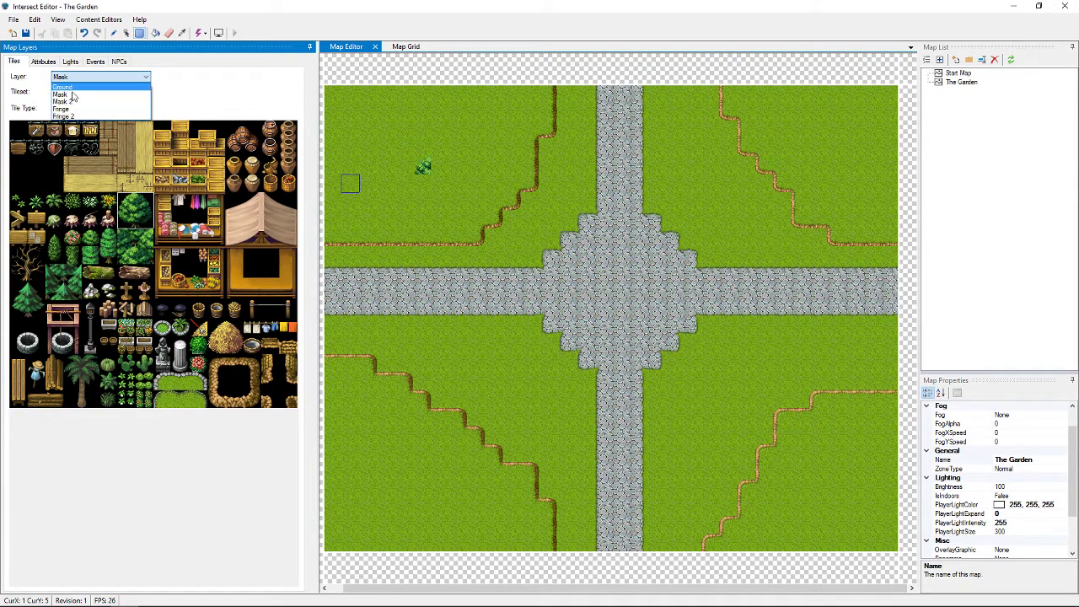
{"action": "left_click", "coordinate": [87, 94]}
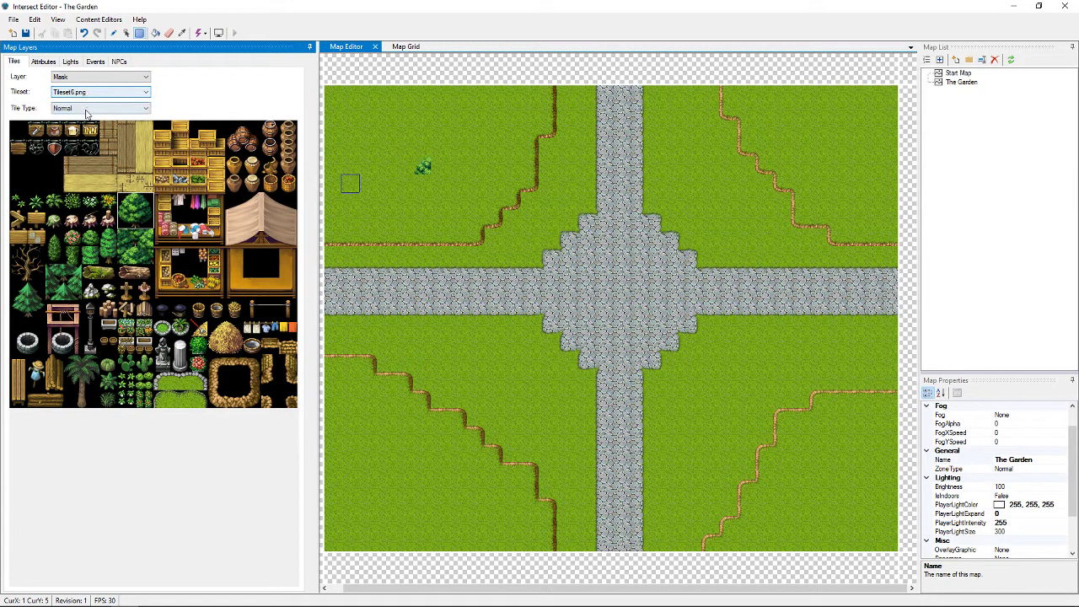
{"action": "left_click", "coordinate": [426, 167]}
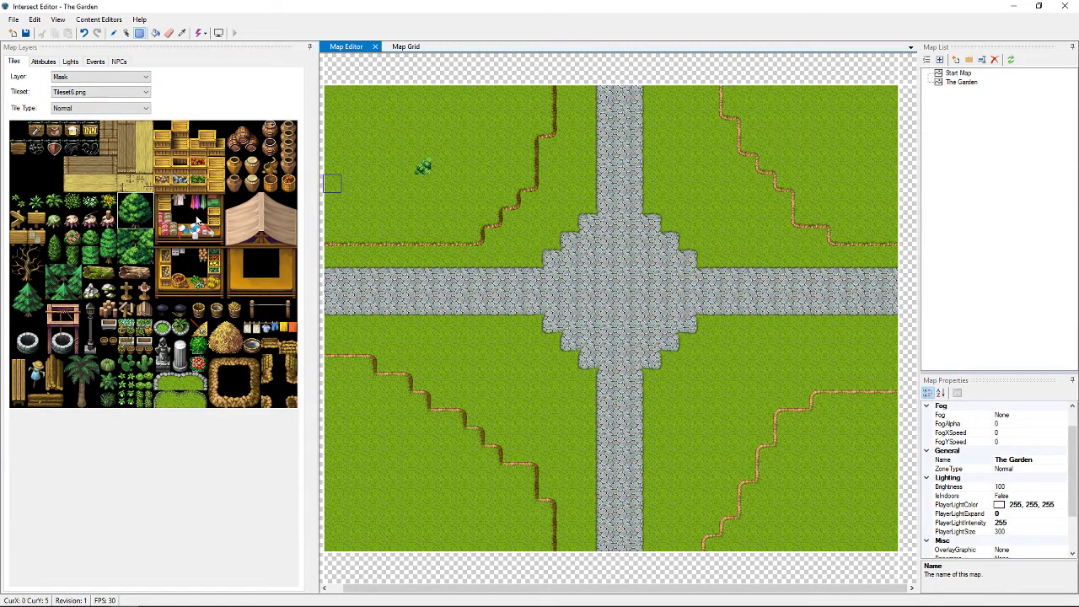
{"action": "left_click", "coordinate": [124, 203]}
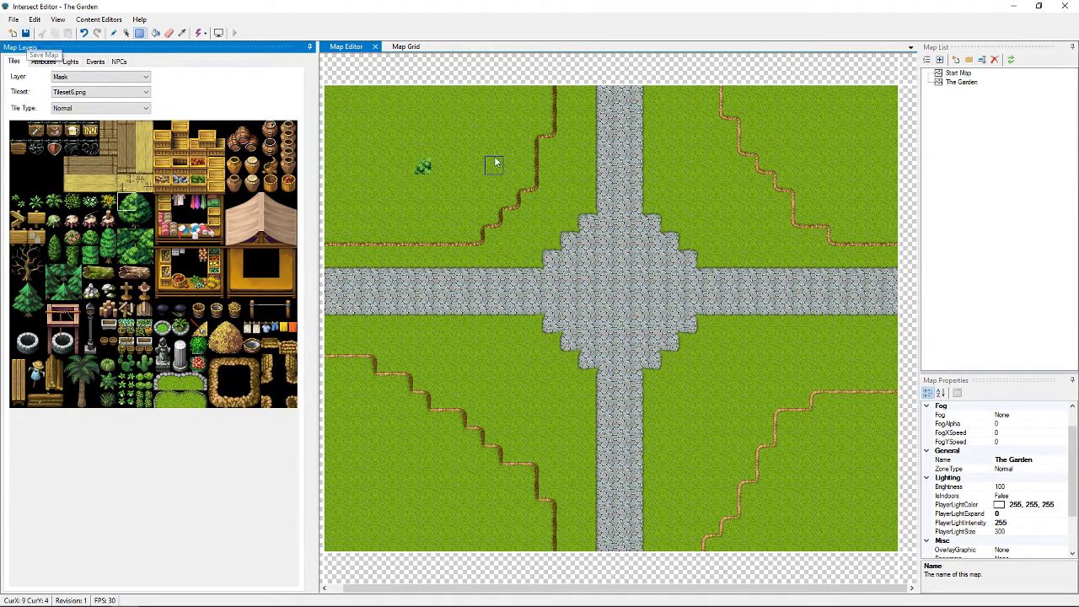
Save The Garden map again and close the Intersect Editor
{"action": "left_click", "coordinate": [25, 33]}
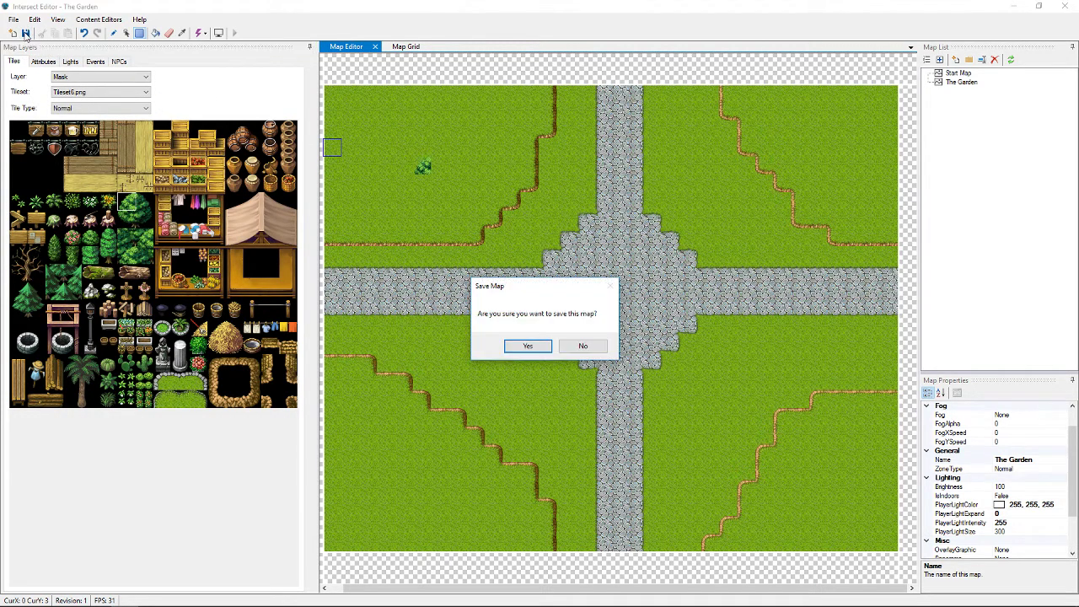
{"action": "left_click", "coordinate": [528, 345]}
{"action": "left_click", "coordinate": [1065, 6]}
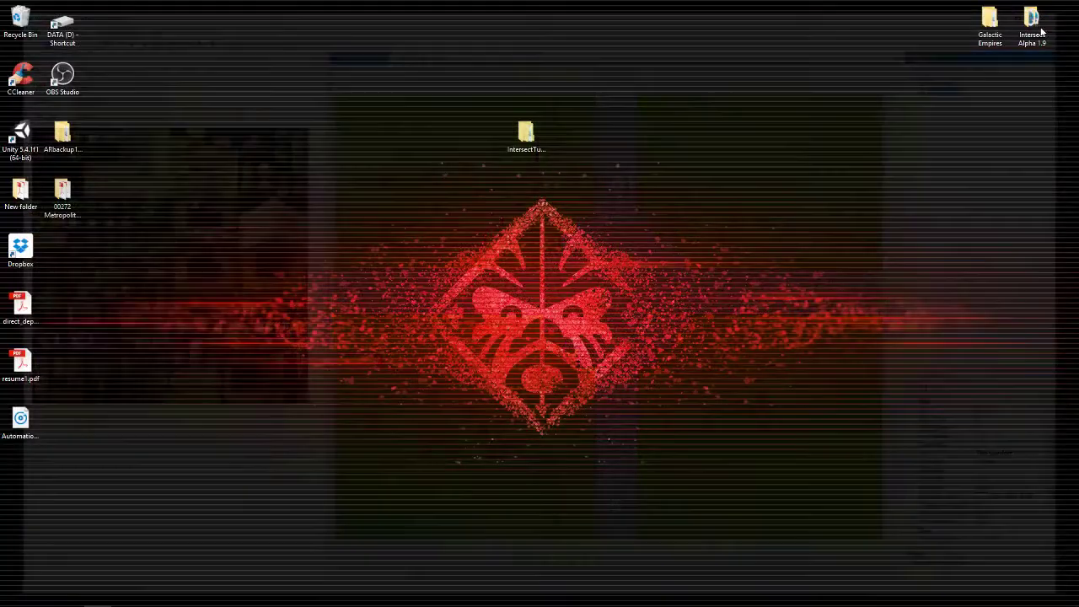
Open the IntersectTutorialFresh > Intersect Alpha 1.9 > Client and Editor folder
{"action": "left_click", "coordinate": [528, 139]}
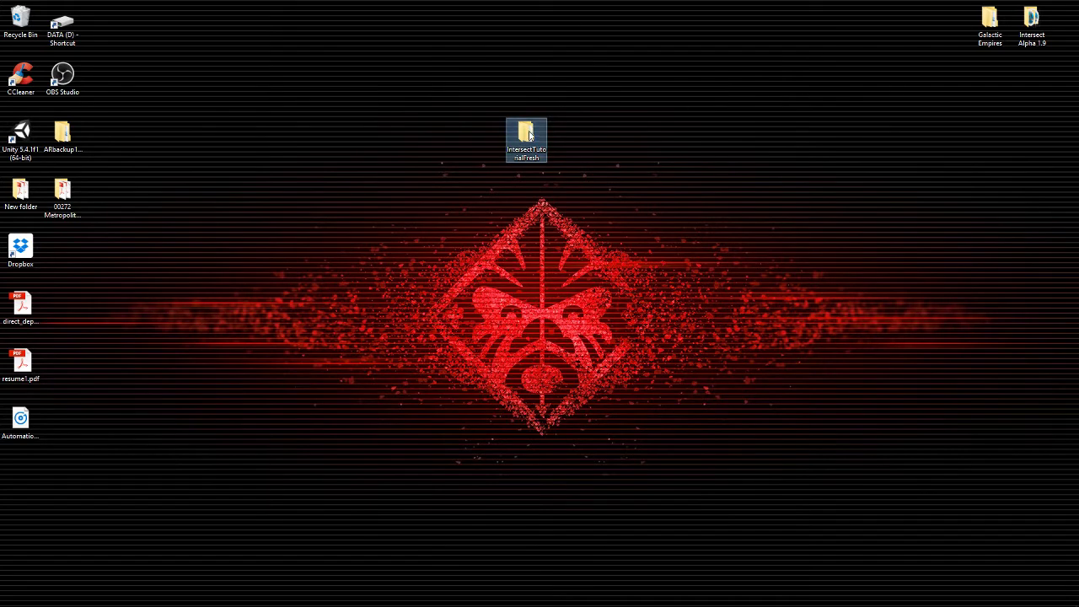
{"action": "double_click", "coordinate": [526, 136]}
{"action": "double_click", "coordinate": [480, 245]}
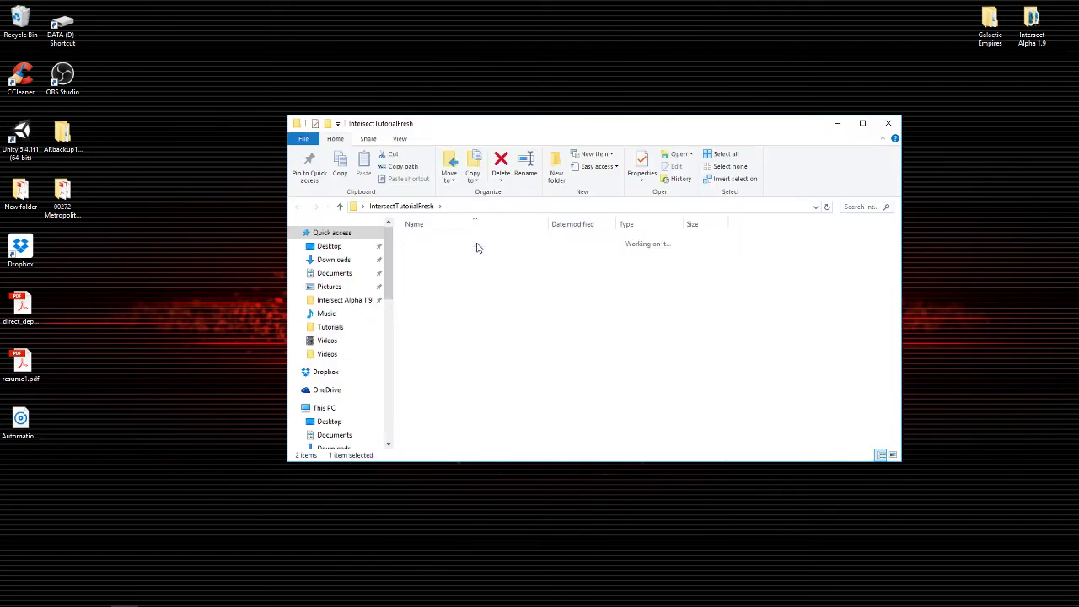
{"action": "left_click", "coordinate": [421, 242]}
{"action": "double_click", "coordinate": [420, 243]}
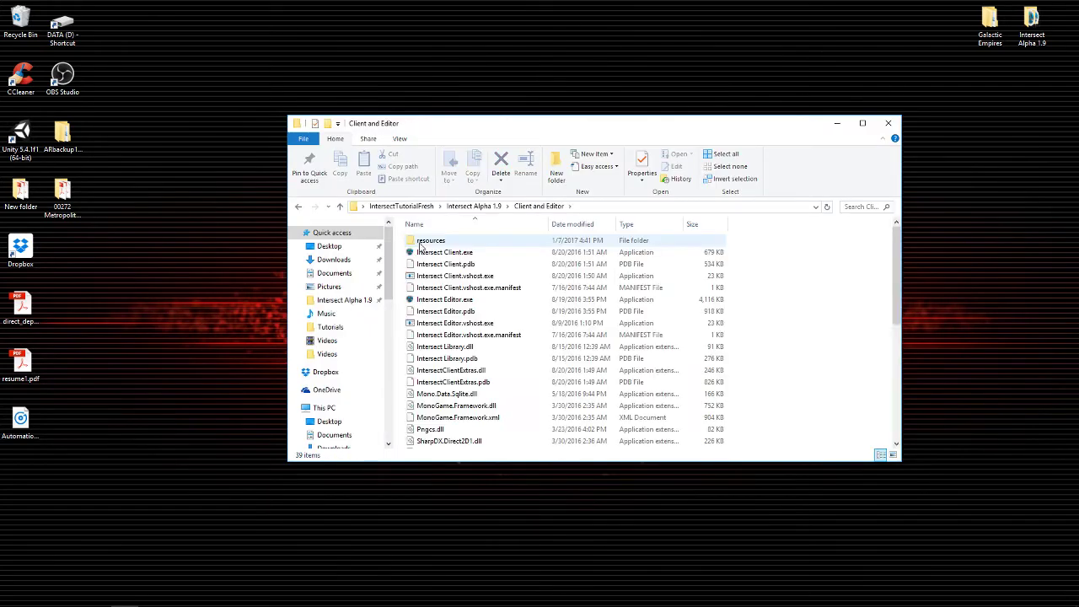
Launch Intersect Editor.exe, log in, and maximize the editor window
{"action": "left_click", "coordinate": [426, 303]}
{"action": "double_click", "coordinate": [426, 304]}
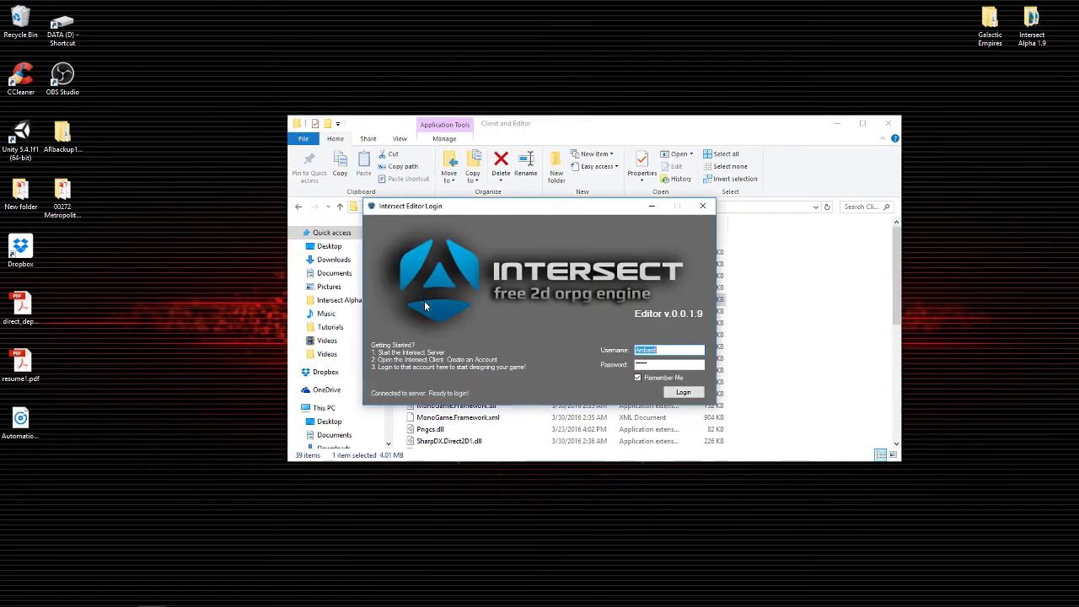
{"action": "left_click", "coordinate": [681, 393]}
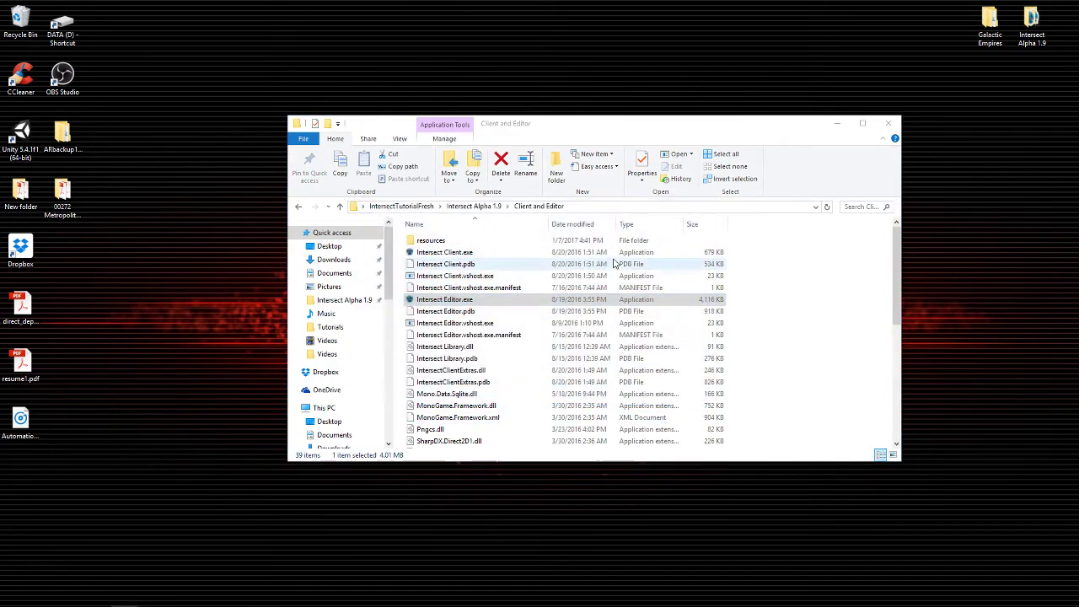
{"action": "double_click", "coordinate": [588, 115]}
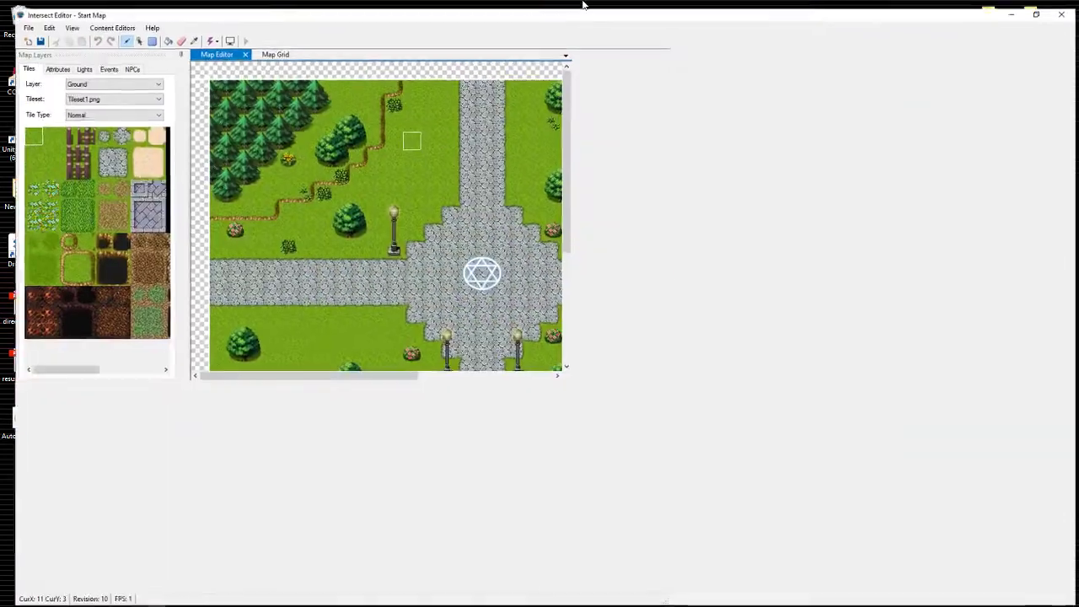
Open The Garden from the Map List and drag the splitter to widen the tile palette
{"action": "left_click", "coordinate": [961, 82]}
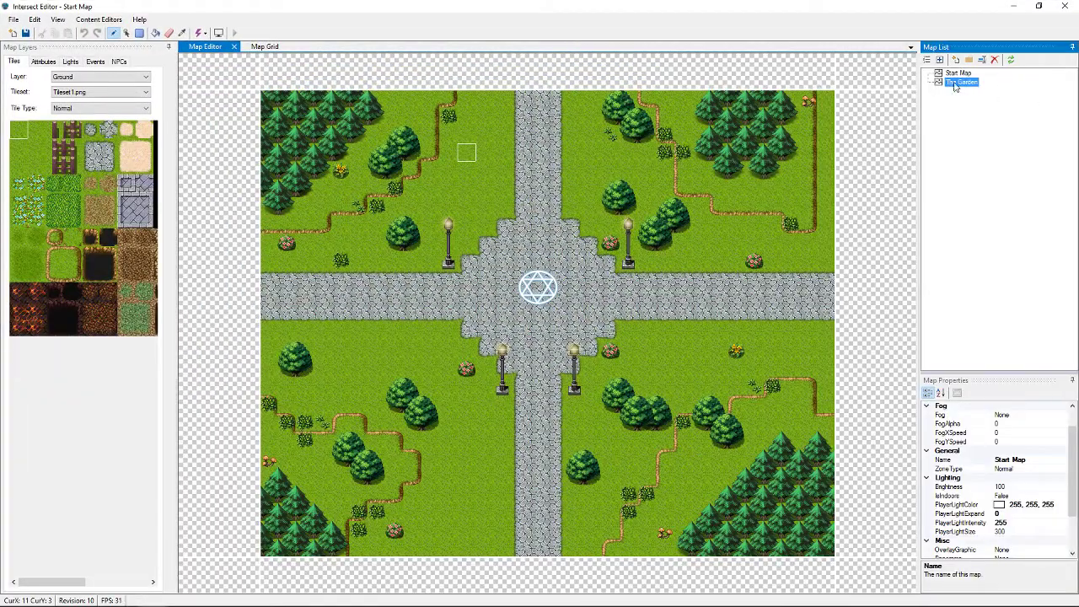
{"action": "double_click", "coordinate": [960, 83]}
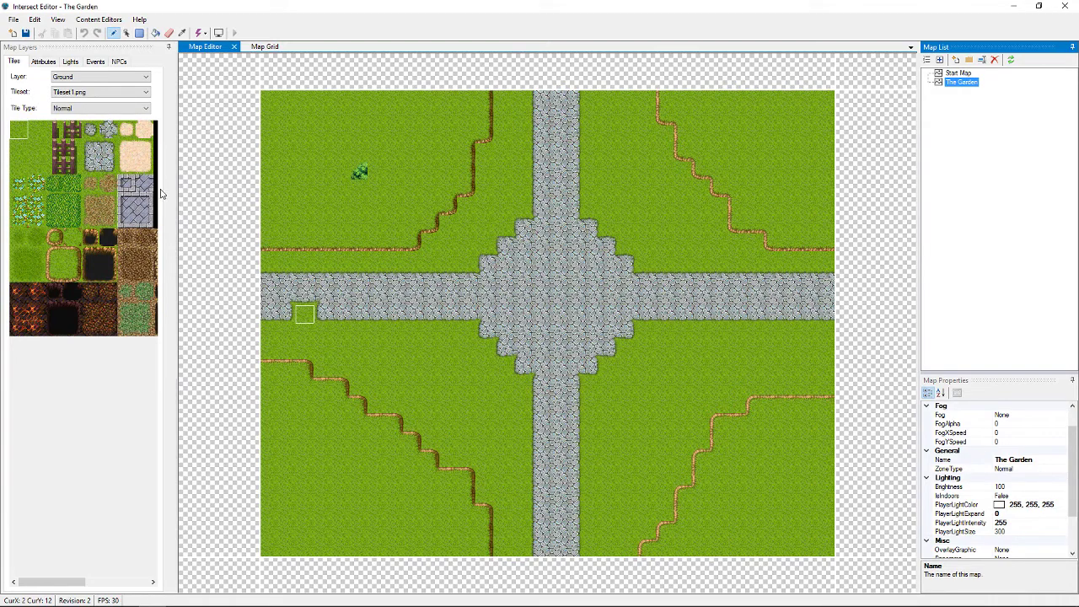
{"action": "left_click_drag", "start_coordinate": [175, 202], "coordinate": [327, 222]}
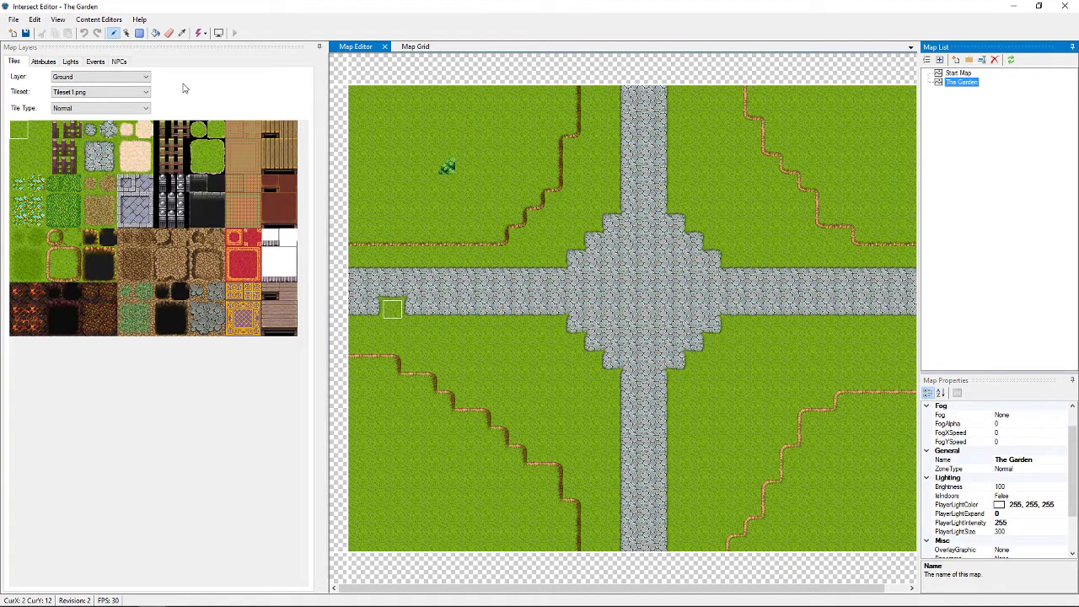
Select the 2x2 tree from Tileset6.png and plant it on the Mask layer in the upper-left grass
{"action": "left_click", "coordinate": [112, 101]}
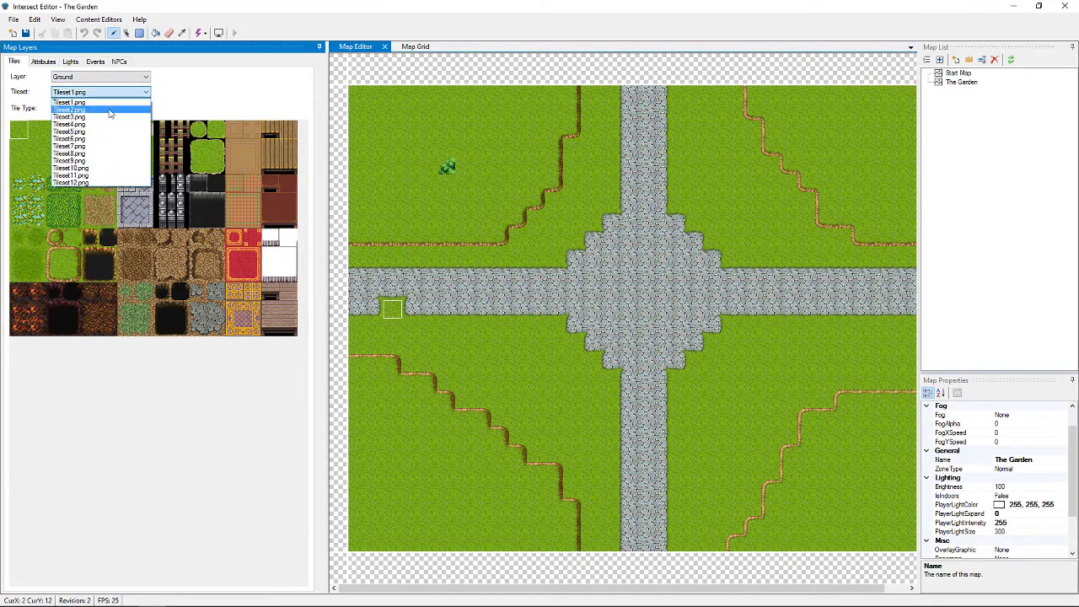
{"action": "left_click", "coordinate": [93, 147]}
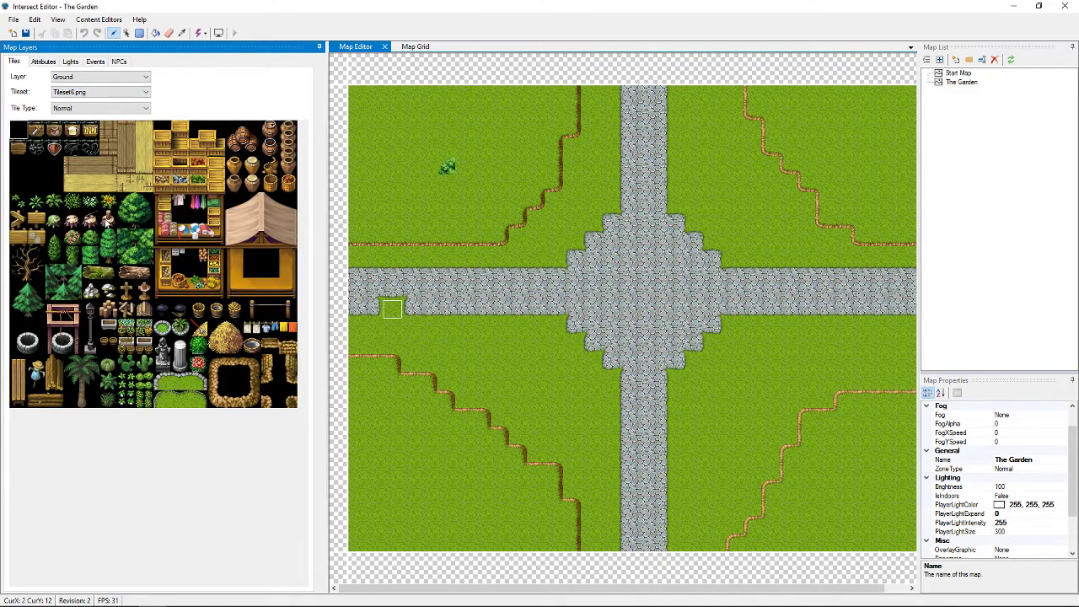
{"action": "left_click", "coordinate": [131, 213]}
{"action": "left_click_drag", "start_coordinate": [130, 212], "coordinate": [141, 224]}
{"action": "left_click", "coordinate": [125, 77]}
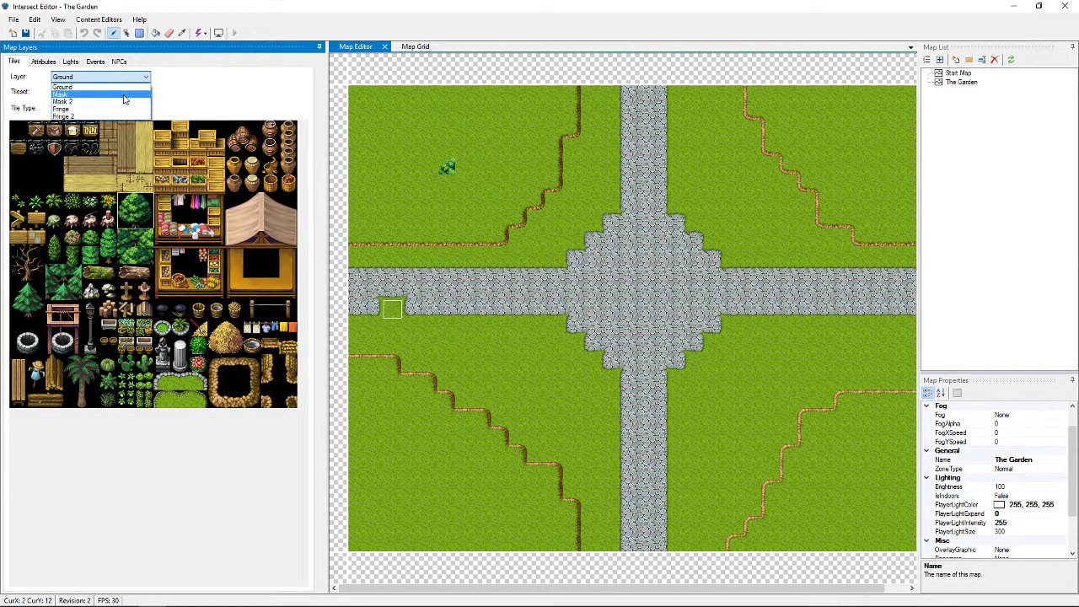
{"action": "left_click", "coordinate": [124, 99]}
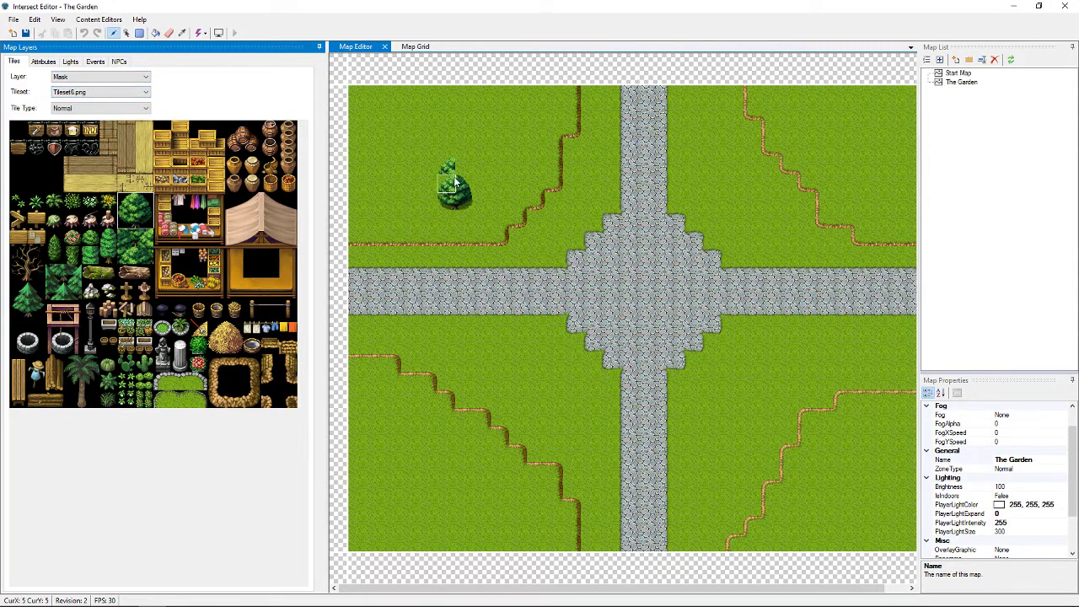
{"action": "left_click", "coordinate": [452, 171]}
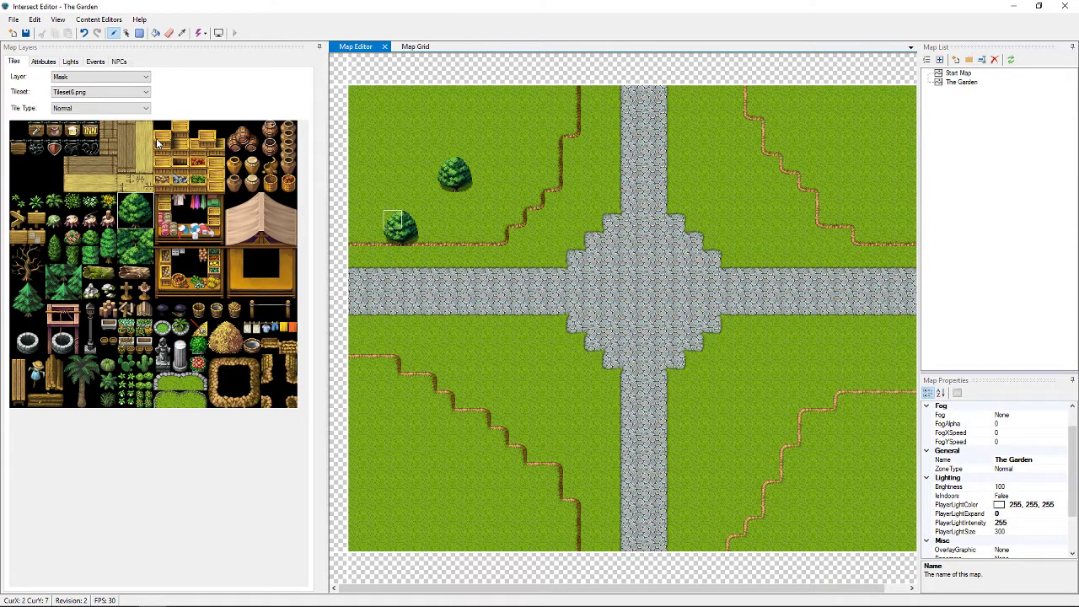
Switch the active map layer to Ground
{"action": "left_click", "coordinate": [126, 78]}
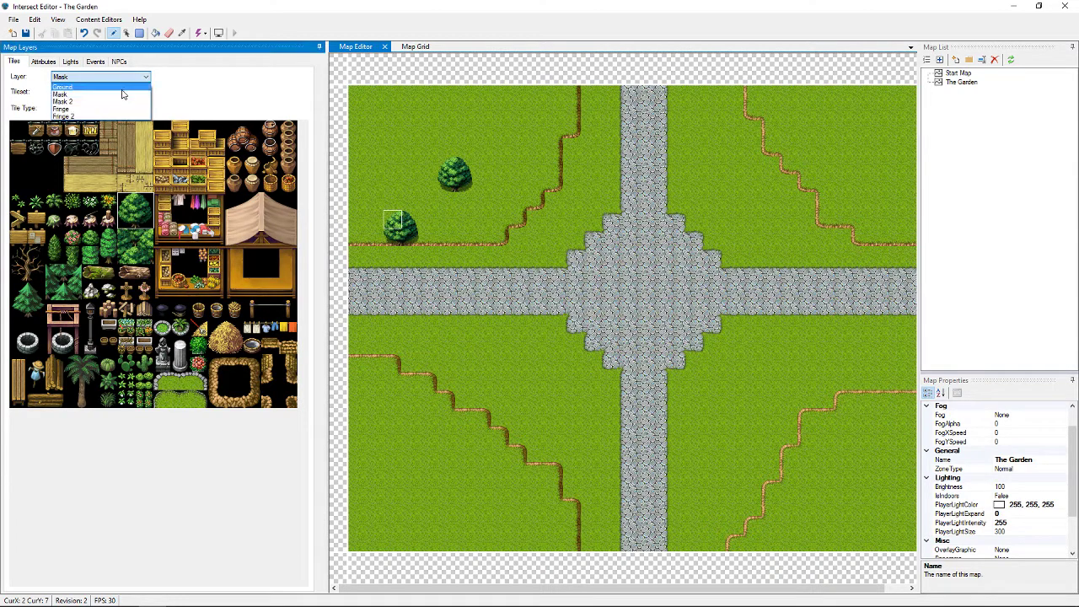
{"action": "left_click", "coordinate": [122, 88]}
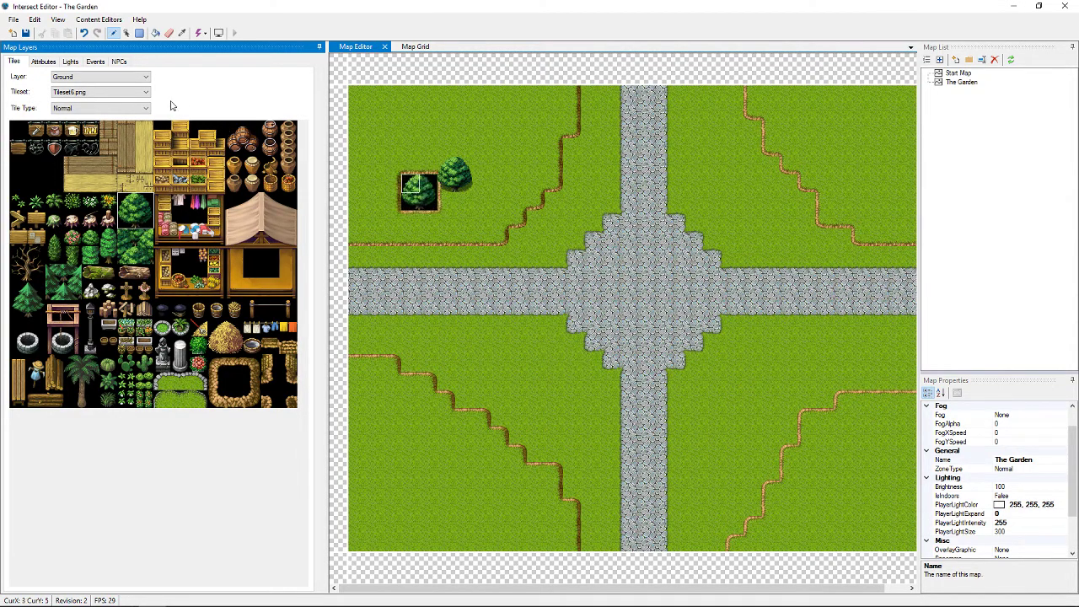
{"action": "left_click", "coordinate": [145, 77]}
On the Mask layer, stamp six trees across the lower-left, right-hand and upper-right grass, then switch to Mask 2
{"action": "left_click", "coordinate": [139, 94]}
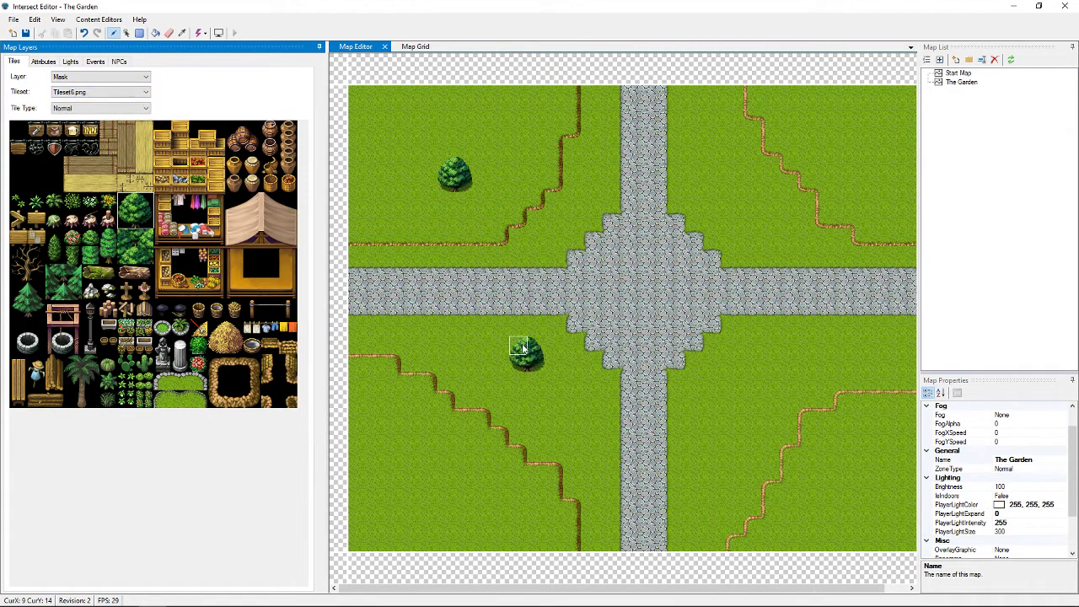
{"action": "left_click", "coordinate": [522, 348]}
{"action": "left_click", "coordinate": [432, 334]}
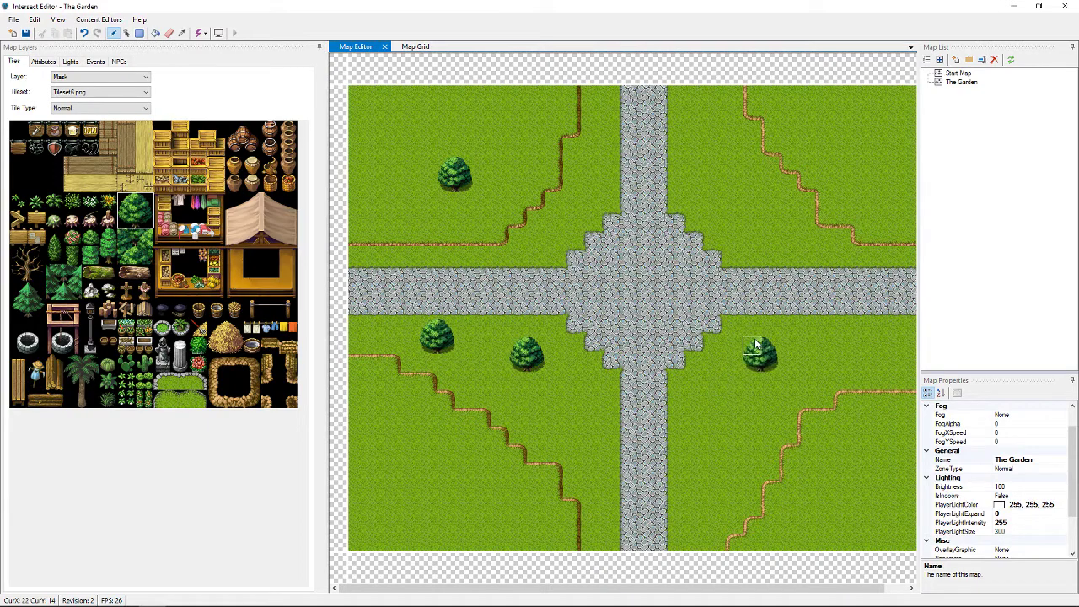
{"action": "left_click", "coordinate": [773, 329]}
{"action": "left_click", "coordinate": [702, 471]}
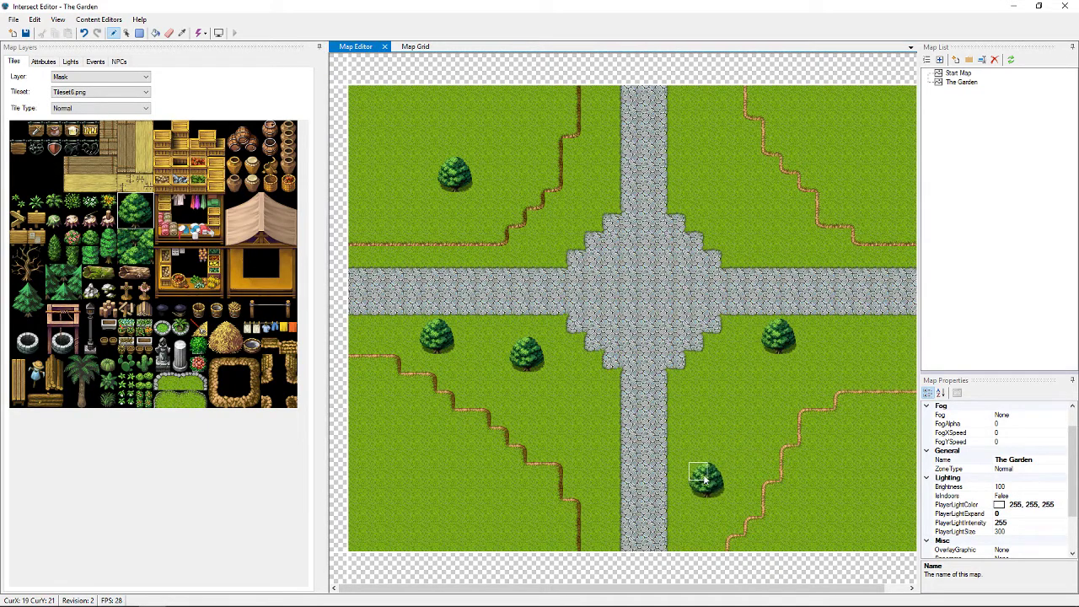
{"action": "left_click", "coordinate": [721, 185]}
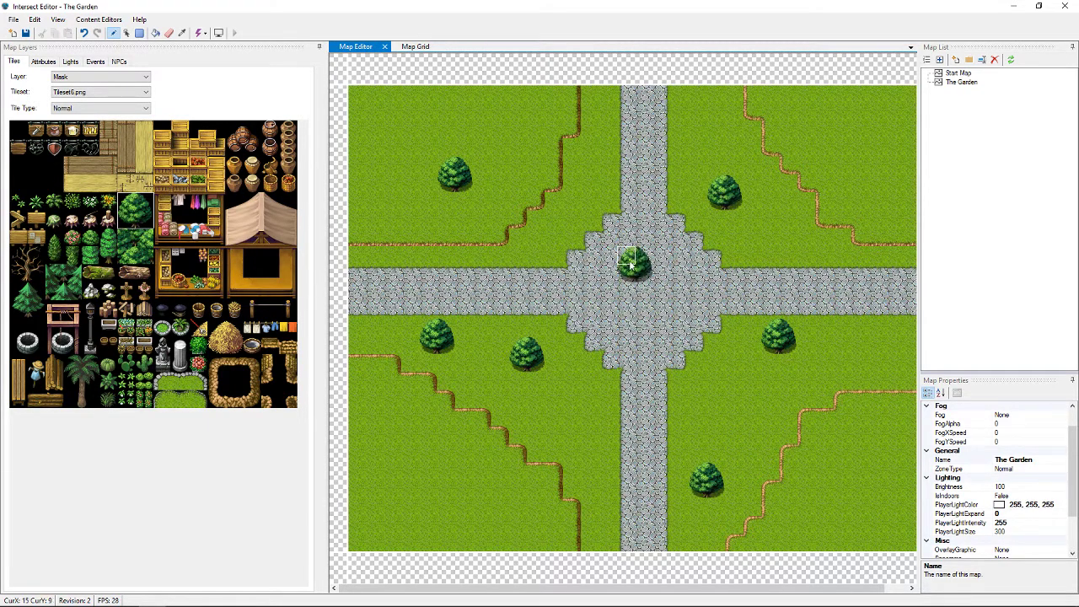
{"action": "left_click", "coordinate": [773, 237]}
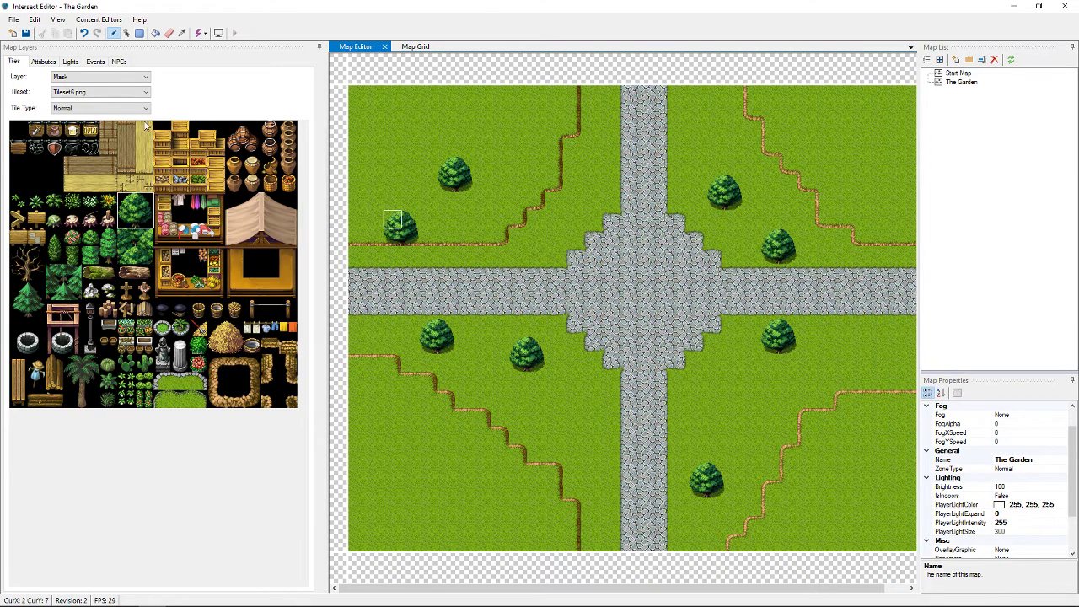
{"action": "left_click", "coordinate": [81, 78]}
{"action": "left_click", "coordinate": [66, 104]}
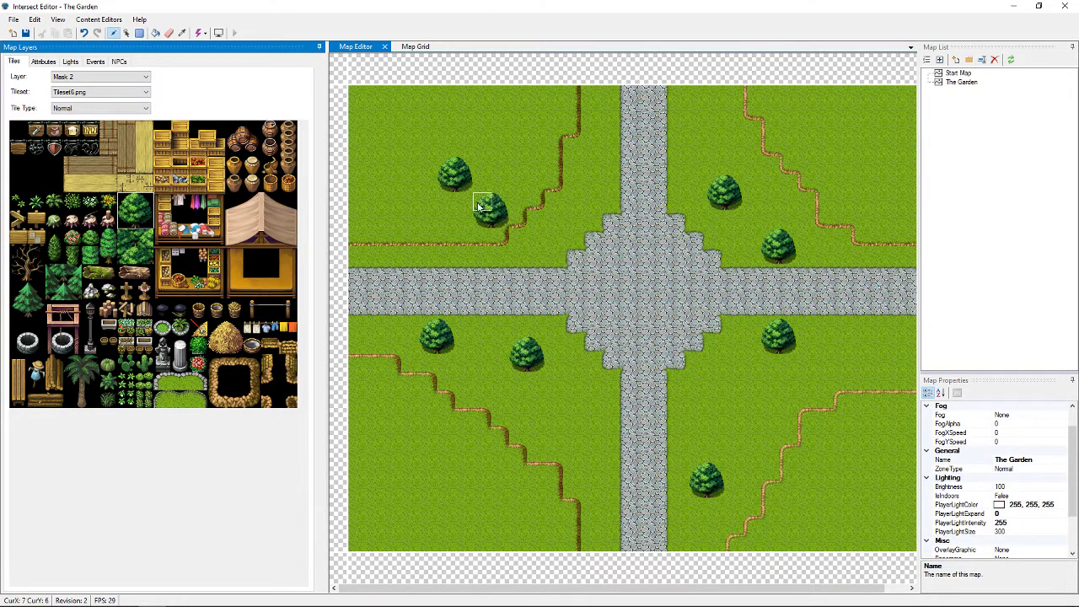
Stamp trees by the upper-left, lower-left and right-hand trees, then pick a 2x2 pine block
{"action": "left_click", "coordinate": [469, 194]}
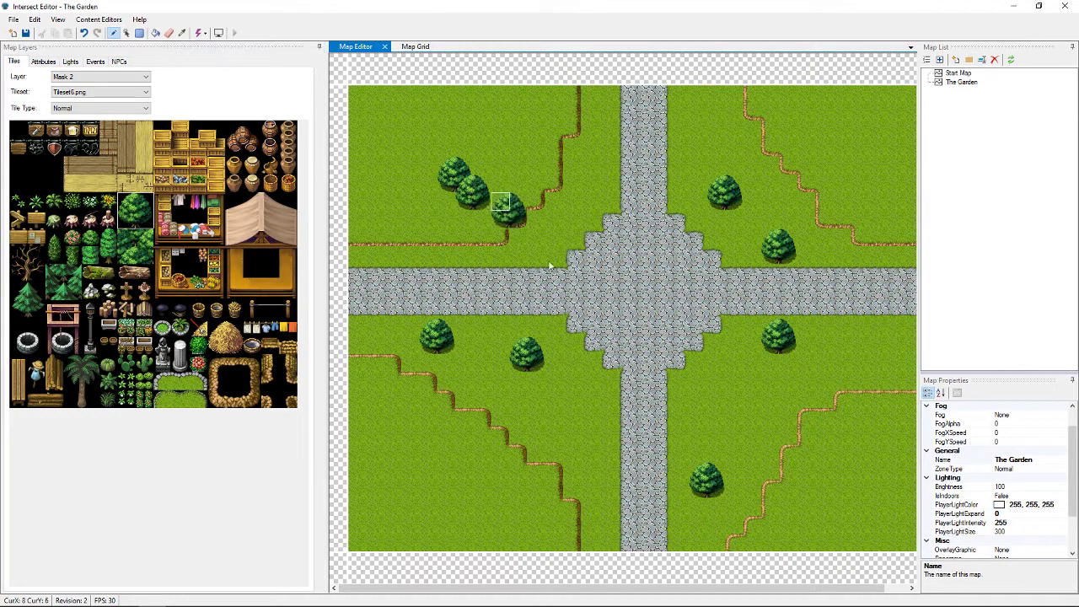
{"action": "left_click", "coordinate": [536, 365]}
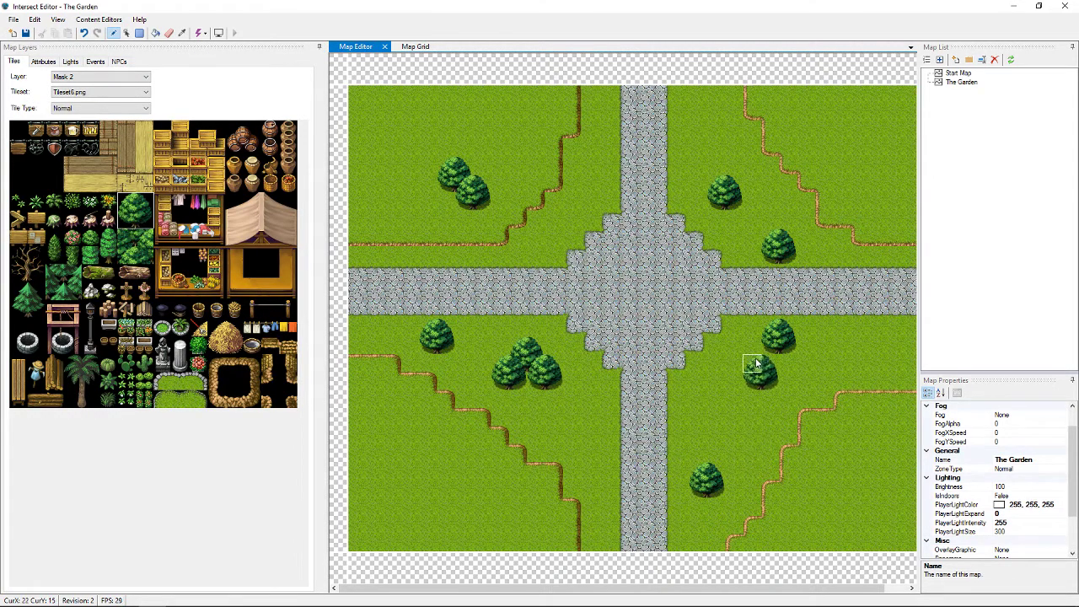
{"action": "left_click", "coordinate": [756, 349]}
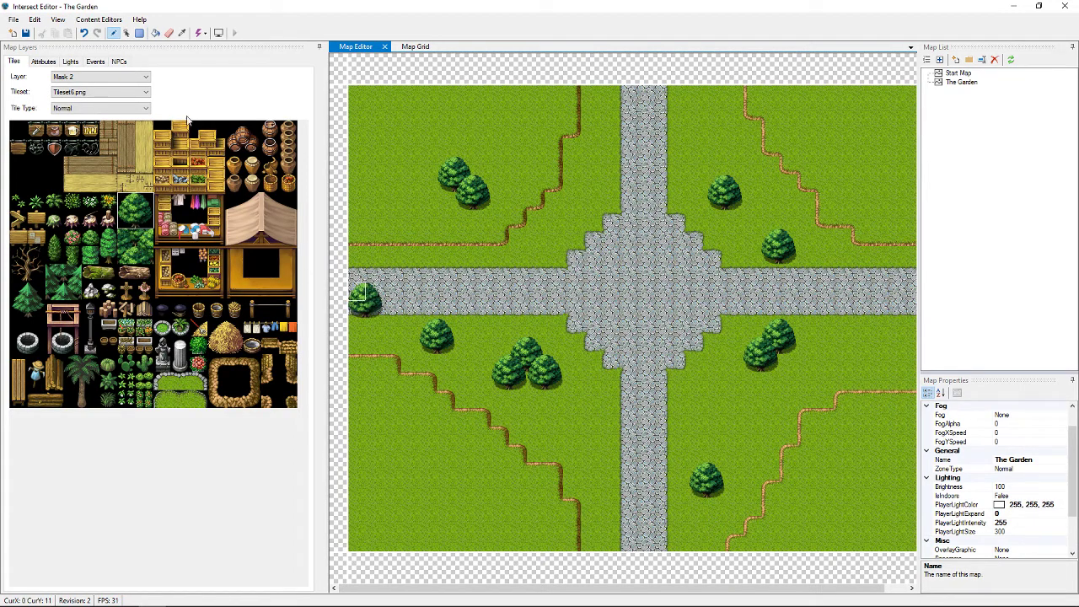
{"action": "left_click", "coordinate": [52, 277]}
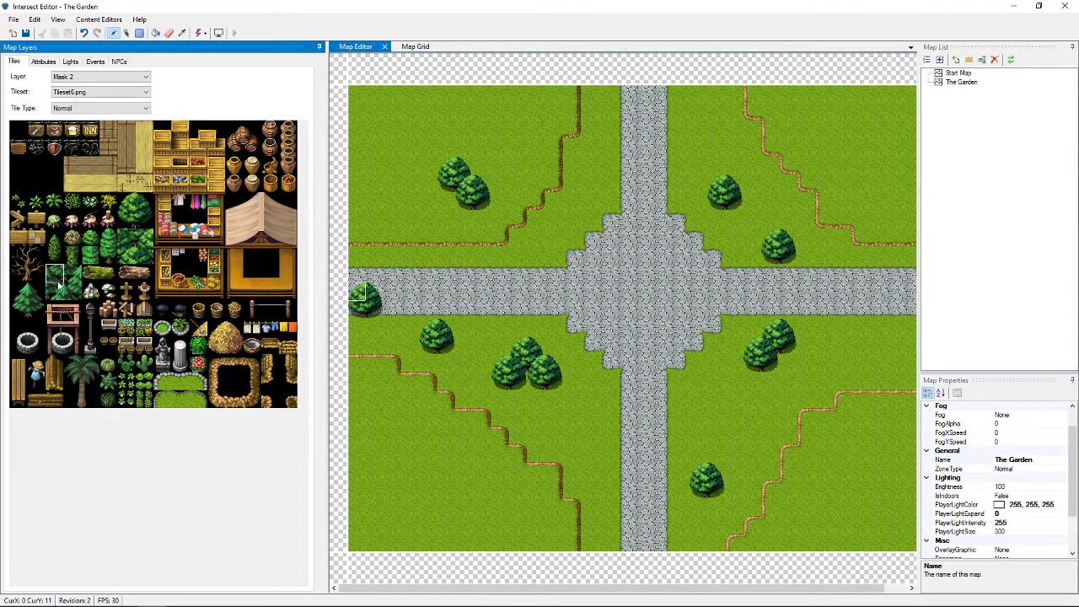
{"action": "left_click_drag", "start_coordinate": [59, 287], "coordinate": [73, 294]}
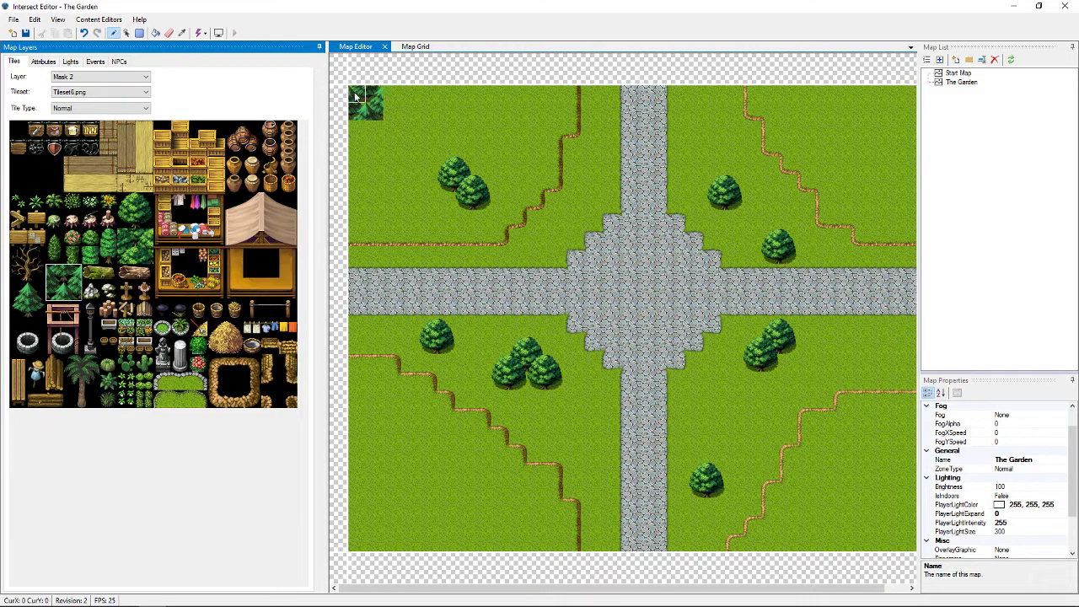
Set the layer to Mask, pick the 2x2 pine block and paint pines in the top-left corner
{"action": "left_click", "coordinate": [127, 77]}
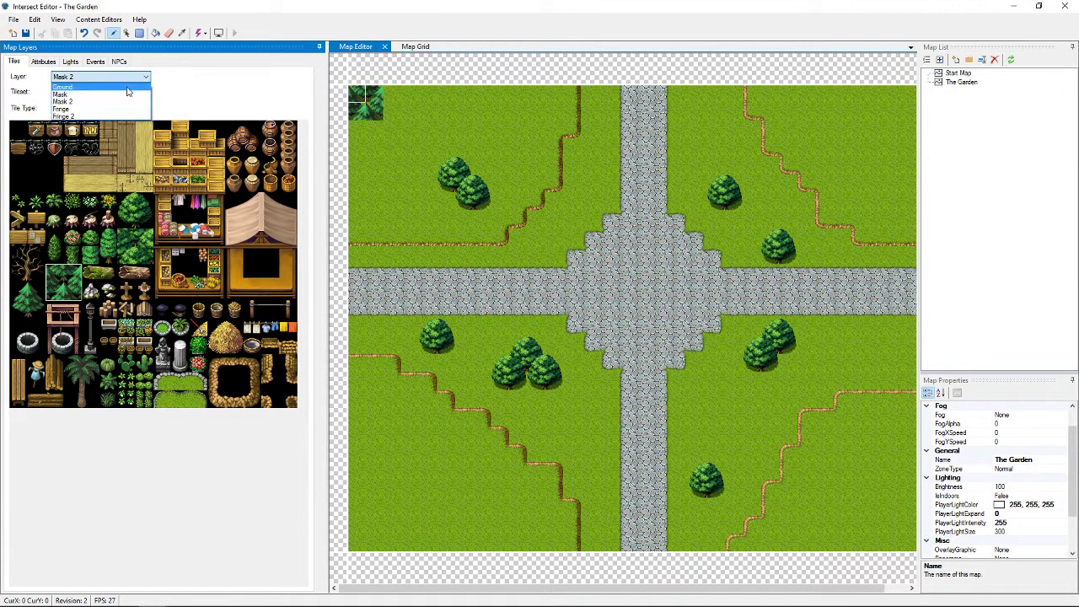
{"action": "left_click", "coordinate": [84, 86]}
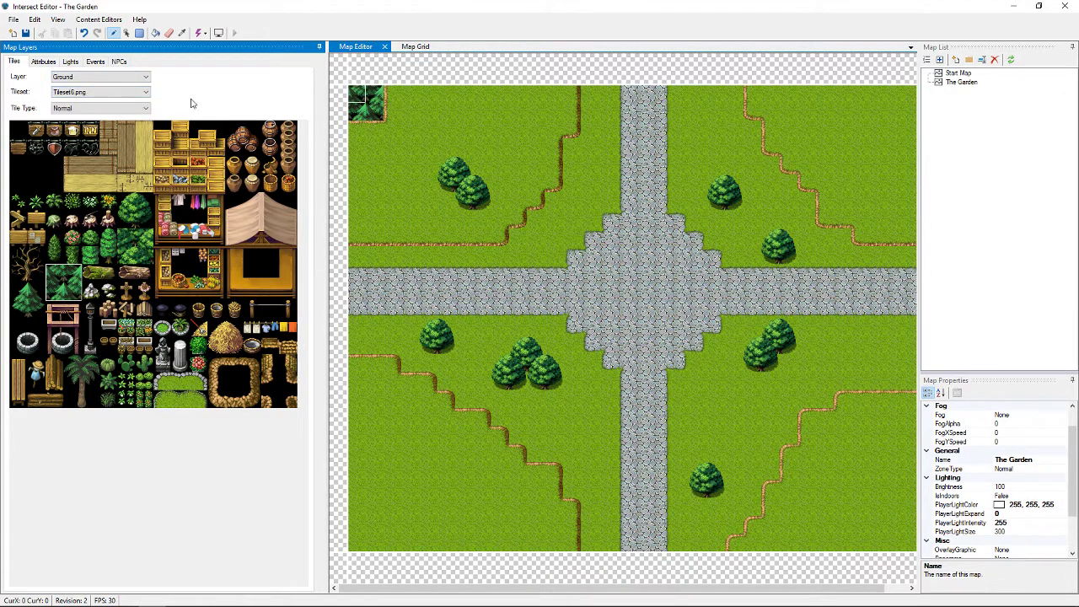
{"action": "left_click", "coordinate": [125, 77]}
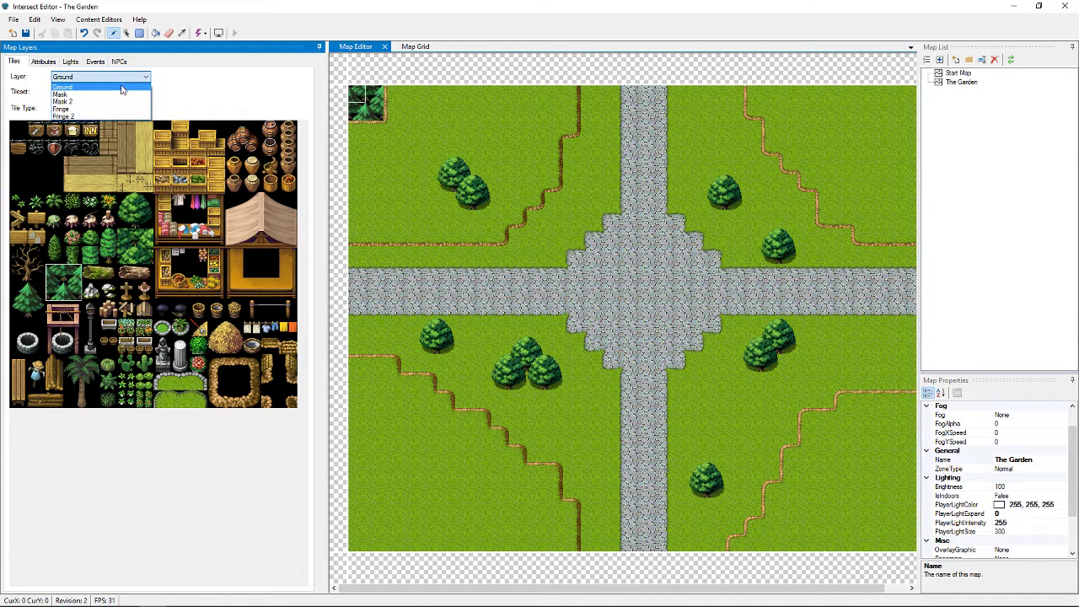
{"action": "left_click", "coordinate": [119, 95]}
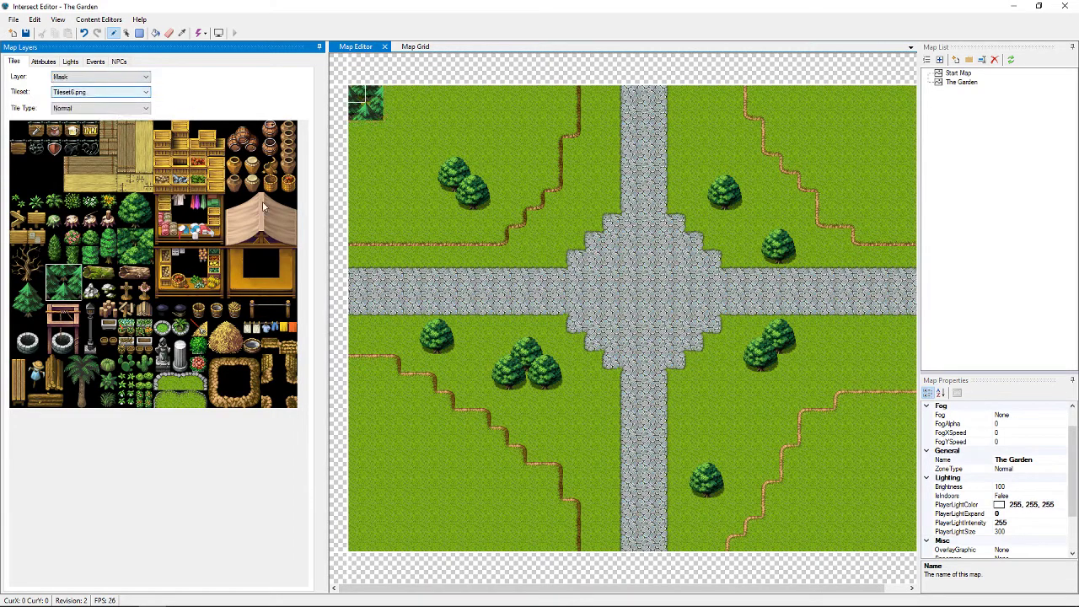
{"action": "left_click", "coordinate": [59, 276]}
{"action": "left_click_drag", "start_coordinate": [59, 277], "coordinate": [81, 292]}
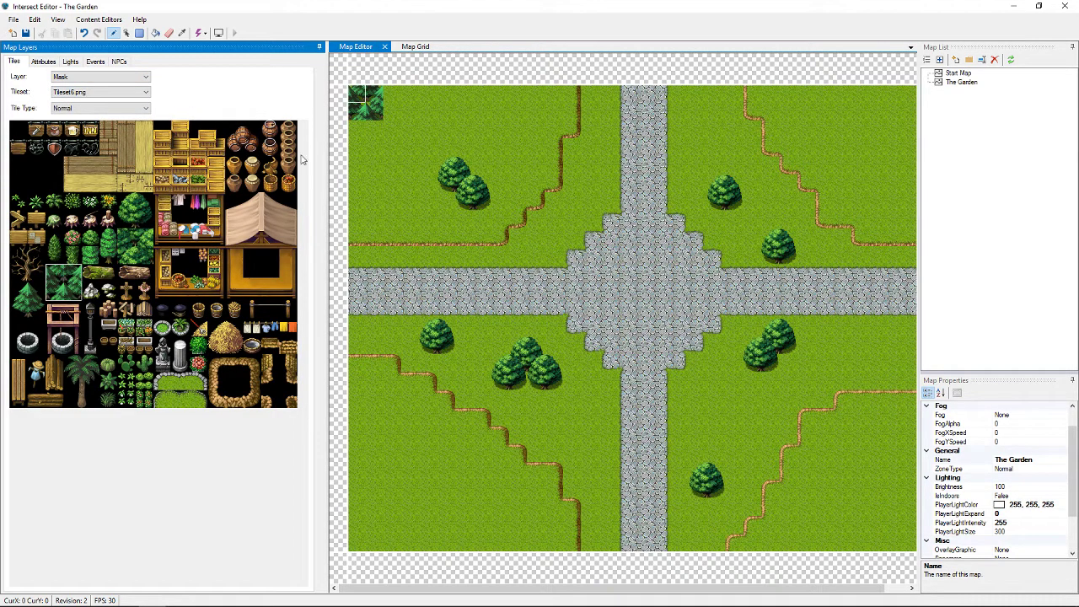
{"action": "left_click", "coordinate": [366, 135]}
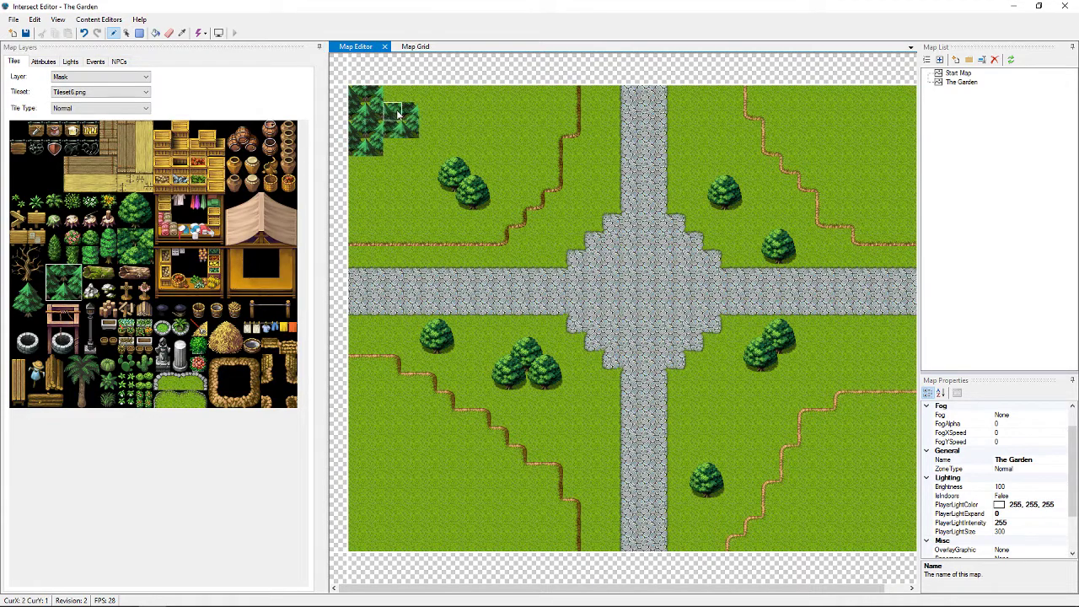
{"action": "left_click_drag", "start_coordinate": [402, 100], "coordinate": [361, 166]}
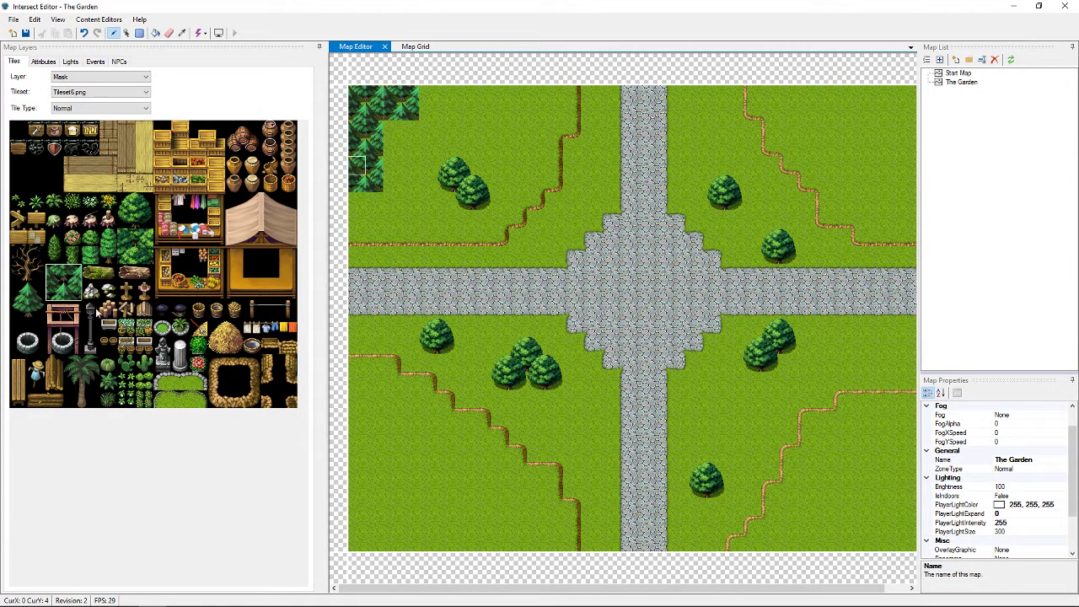
Paint more pine tile strips to fill out the top-left forest and its left edge
{"action": "mouse_move", "coordinate": [39, 306]}
{"action": "left_mouse_down"}
{"action": "mouse_move", "coordinate": [37, 290]}
{"action": "mouse_move", "coordinate": [36, 311]}
{"action": "left_mouse_up"}
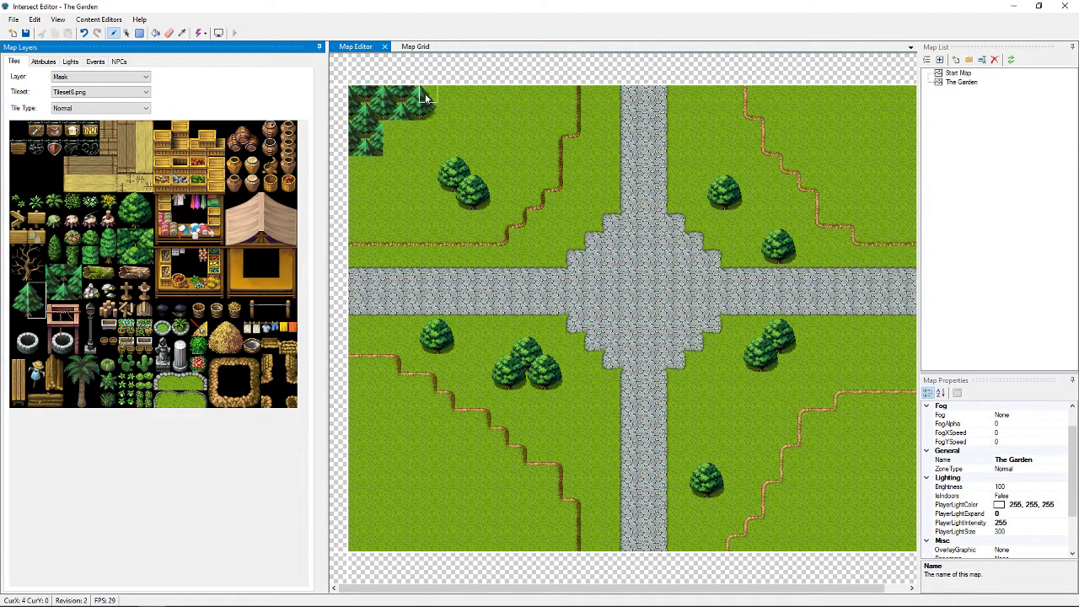
{"action": "mouse_move", "coordinate": [425, 93]}
{"action": "left_mouse_down"}
{"action": "mouse_move", "coordinate": [355, 195]}
{"action": "mouse_move", "coordinate": [356, 173]}
{"action": "left_mouse_up"}
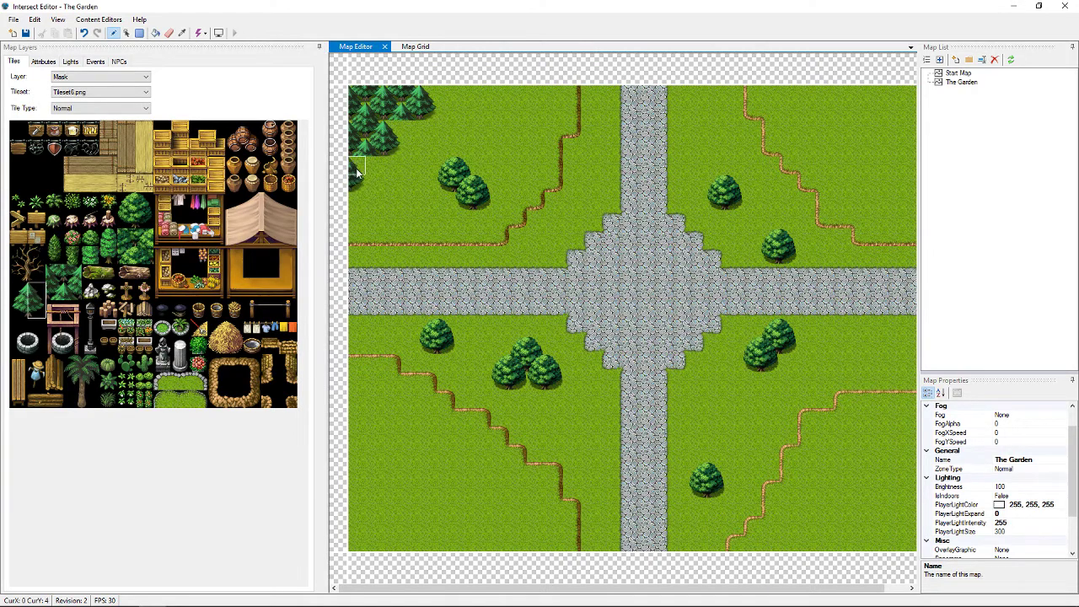
{"action": "left_click", "coordinate": [354, 259]}
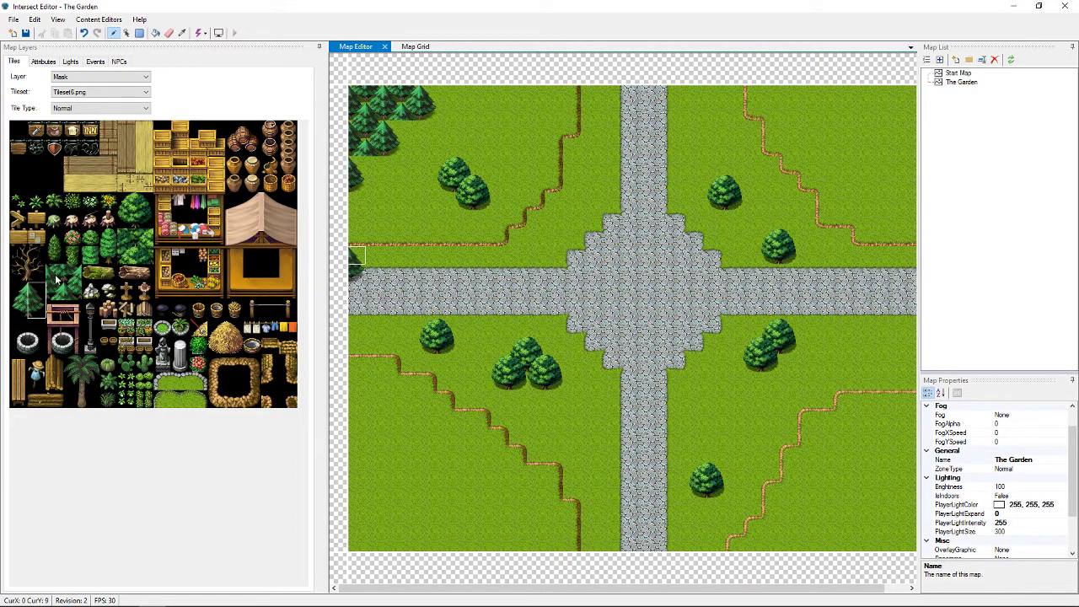
{"action": "left_click_drag", "start_coordinate": [20, 312], "coordinate": [37, 316]}
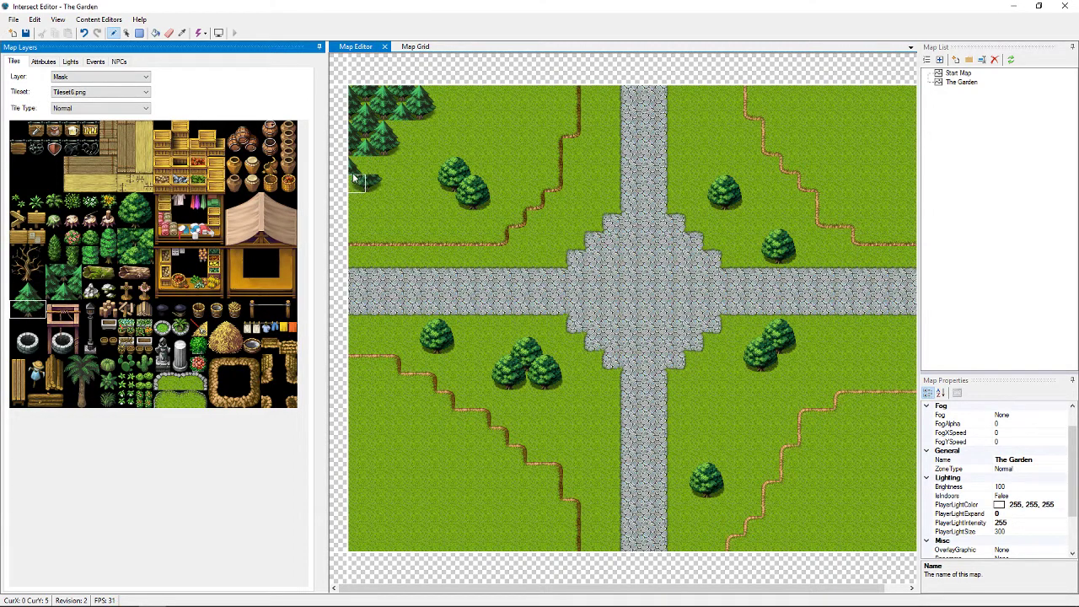
{"action": "left_click", "coordinate": [364, 194]}
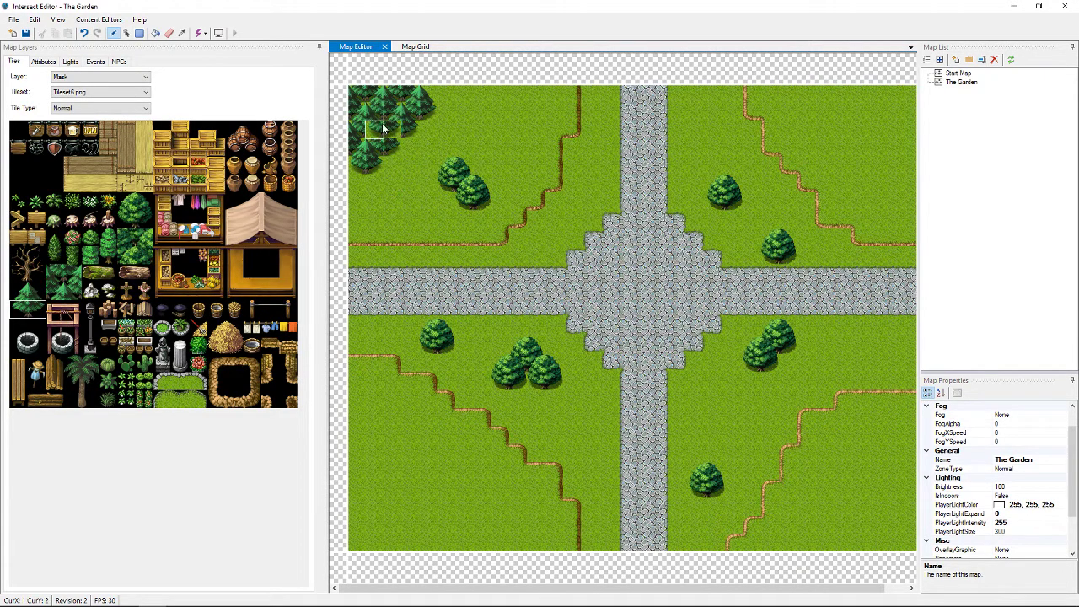
{"action": "left_click", "coordinate": [41, 292]}
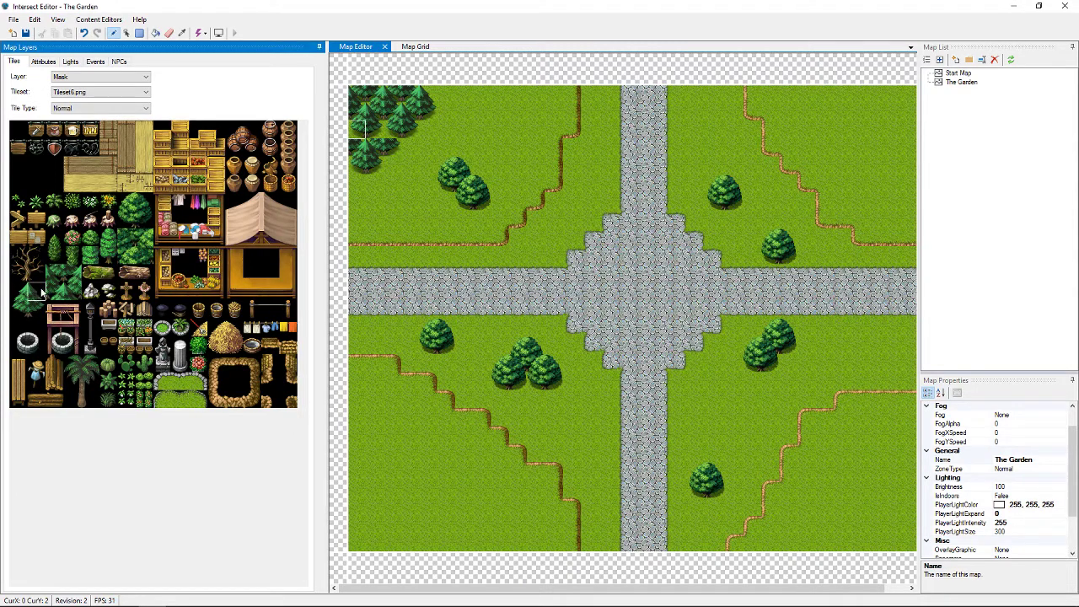
{"action": "left_click", "coordinate": [93, 76]}
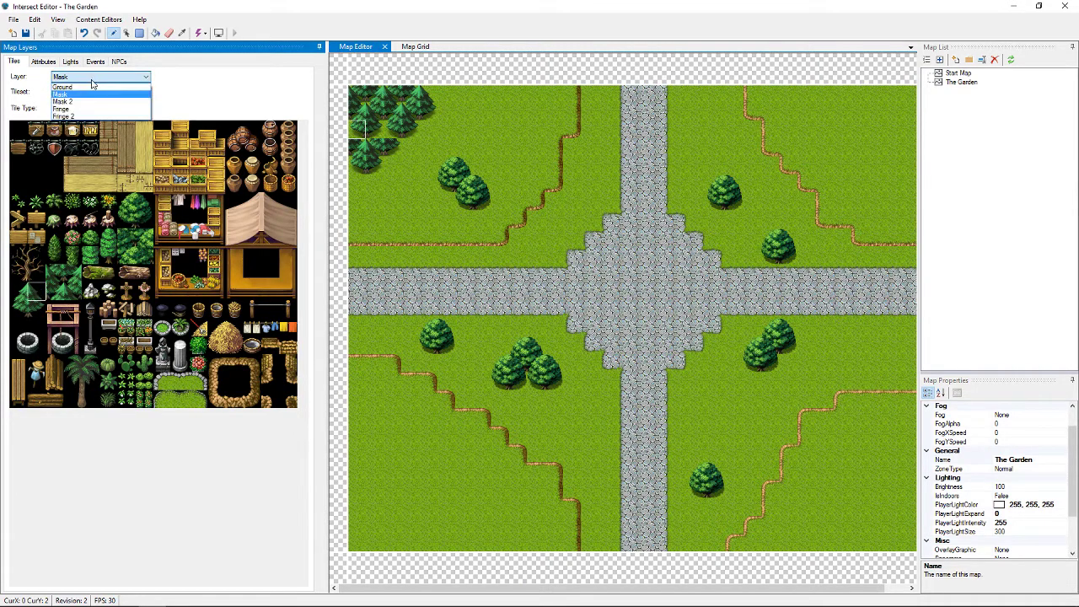
Fill the gap in the top-left forest on Mask 2 and pick a 2x2 pine tree block
{"action": "left_click", "coordinate": [93, 102]}
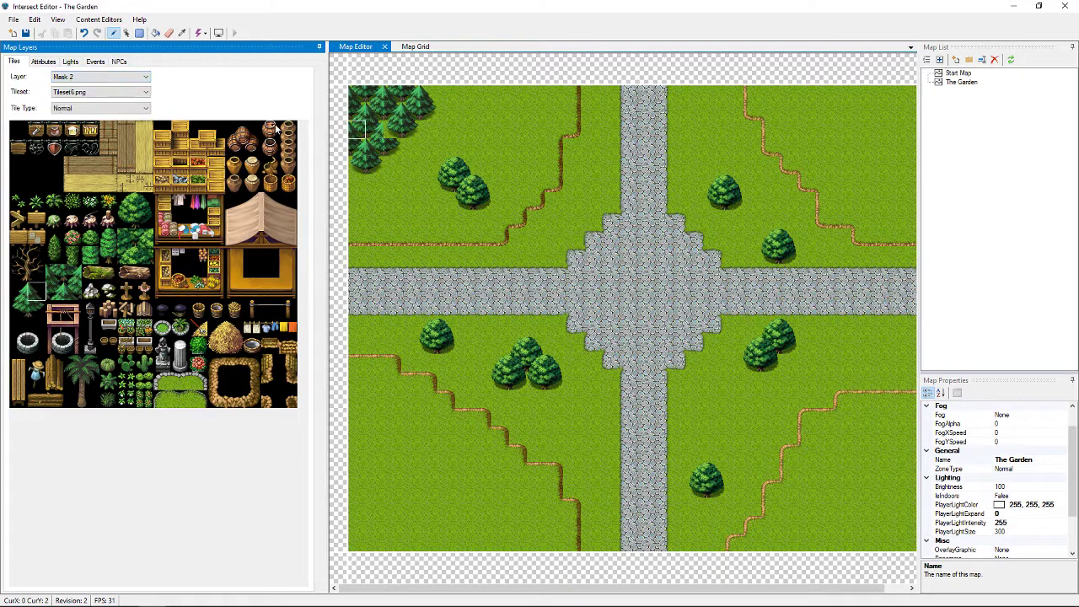
{"action": "left_click", "coordinate": [394, 129]}
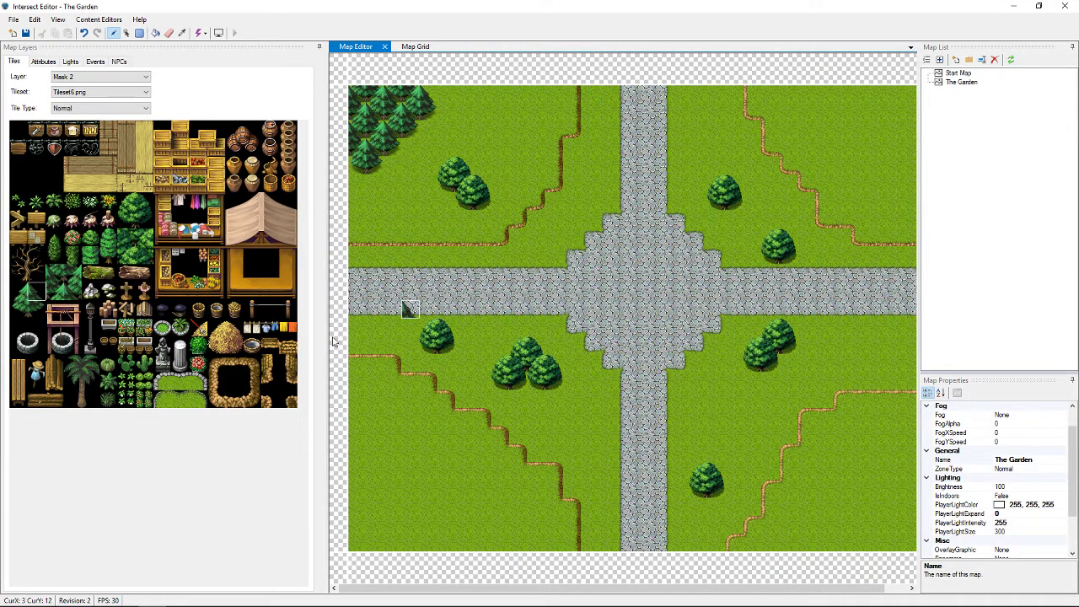
{"action": "left_click", "coordinate": [19, 292]}
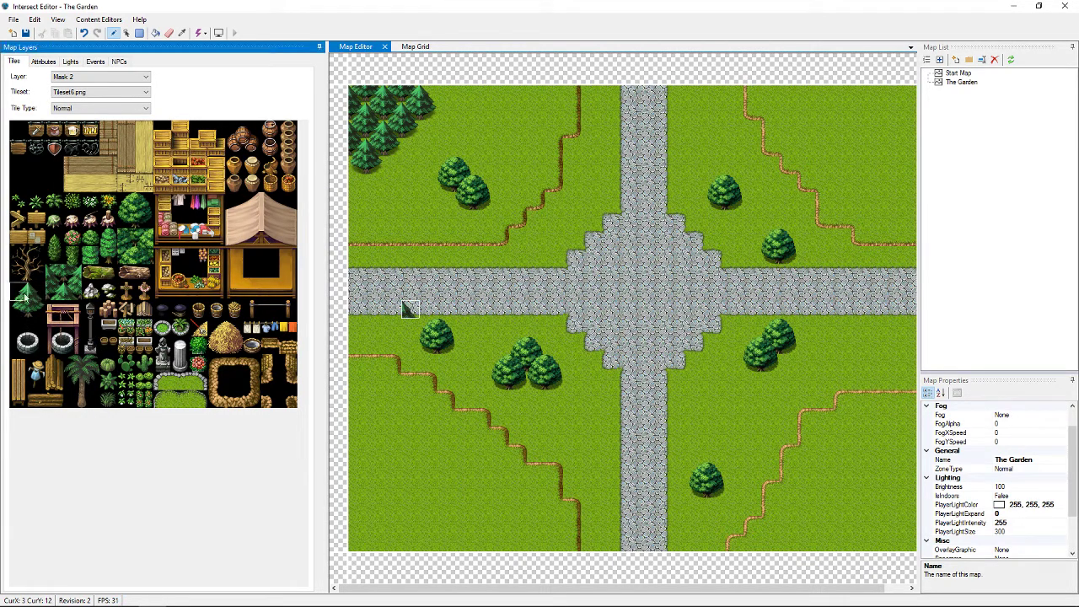
{"action": "left_click_drag", "start_coordinate": [25, 297], "coordinate": [35, 312]}
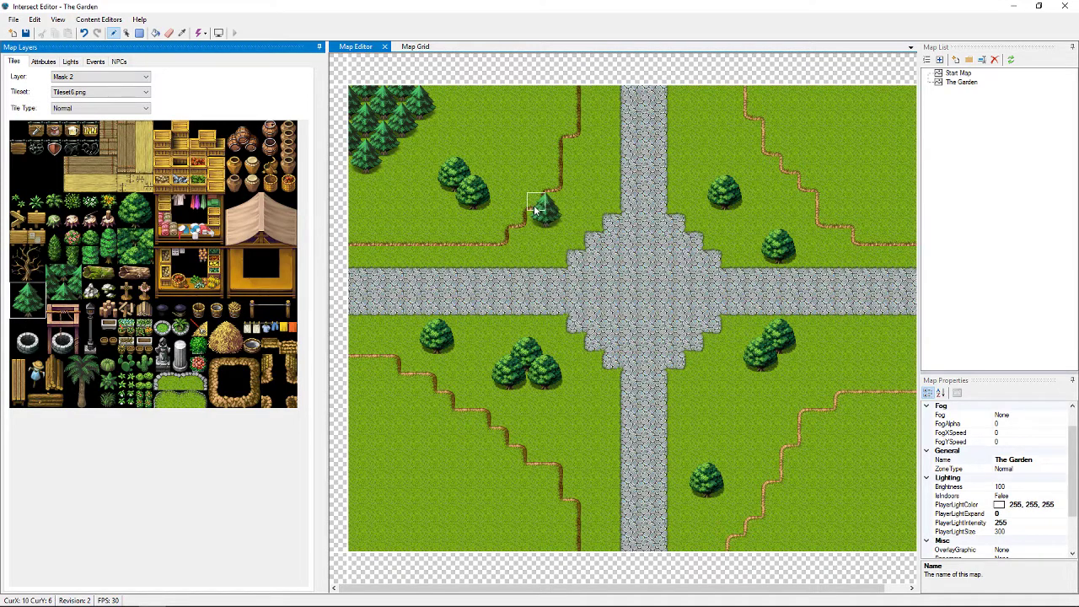
On the Mask layer, stamp single pines in the upper-right and lower-left grass
{"action": "left_click", "coordinate": [146, 78]}
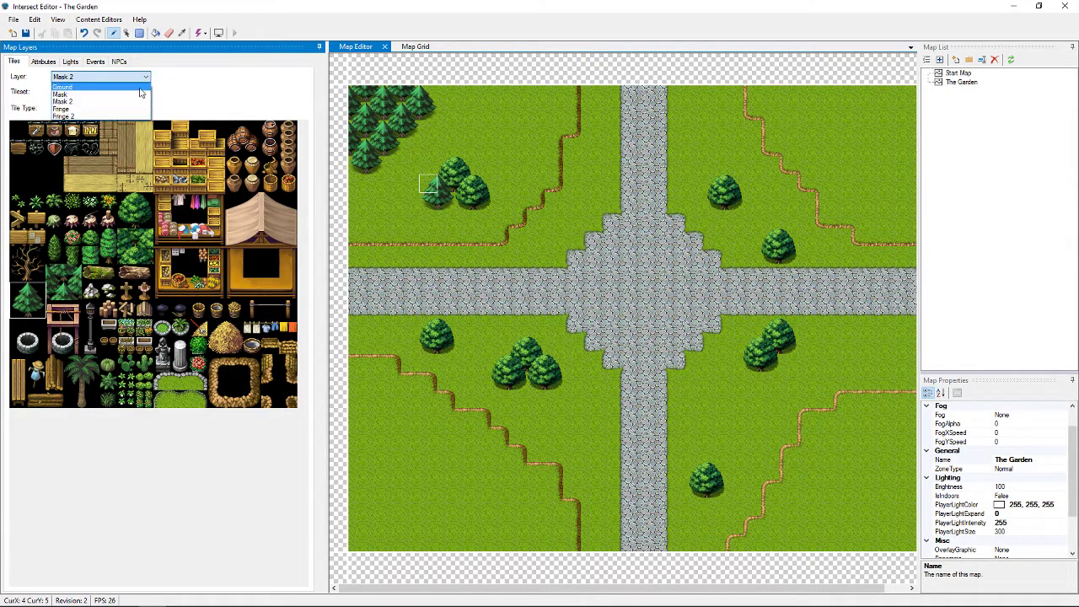
{"action": "left_click", "coordinate": [76, 93]}
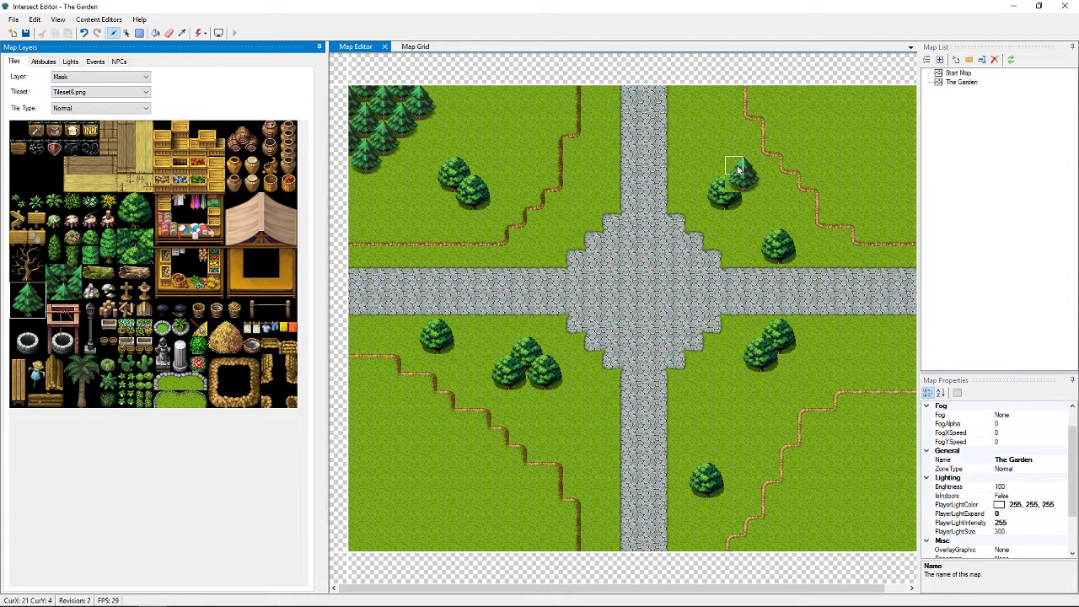
{"action": "left_click", "coordinate": [765, 187]}
{"action": "left_click", "coordinate": [765, 187]}
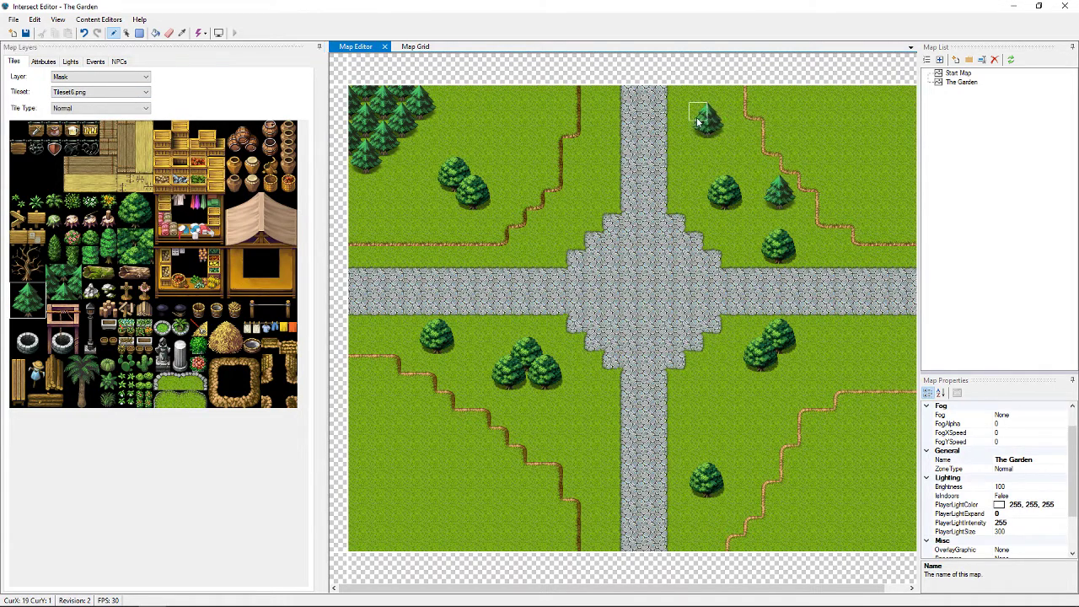
{"action": "left_click", "coordinate": [393, 423]}
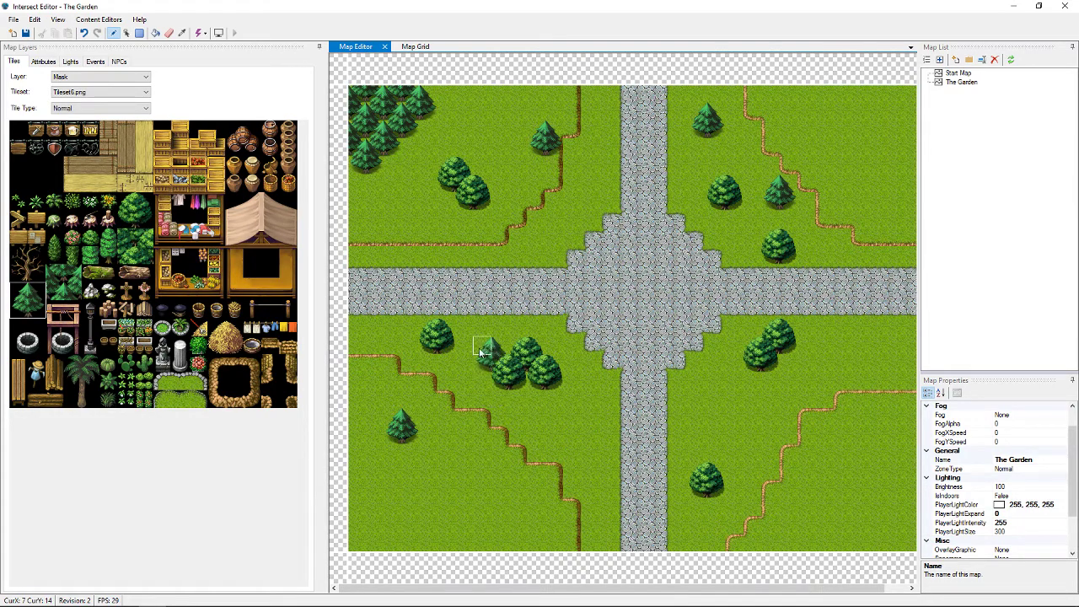
On Mask 2, stamp pines in the lower-left, upper-left and lower-right grass, then select a dense pine block
{"action": "left_click", "coordinate": [99, 76]}
{"action": "left_click", "coordinate": [97, 102]}
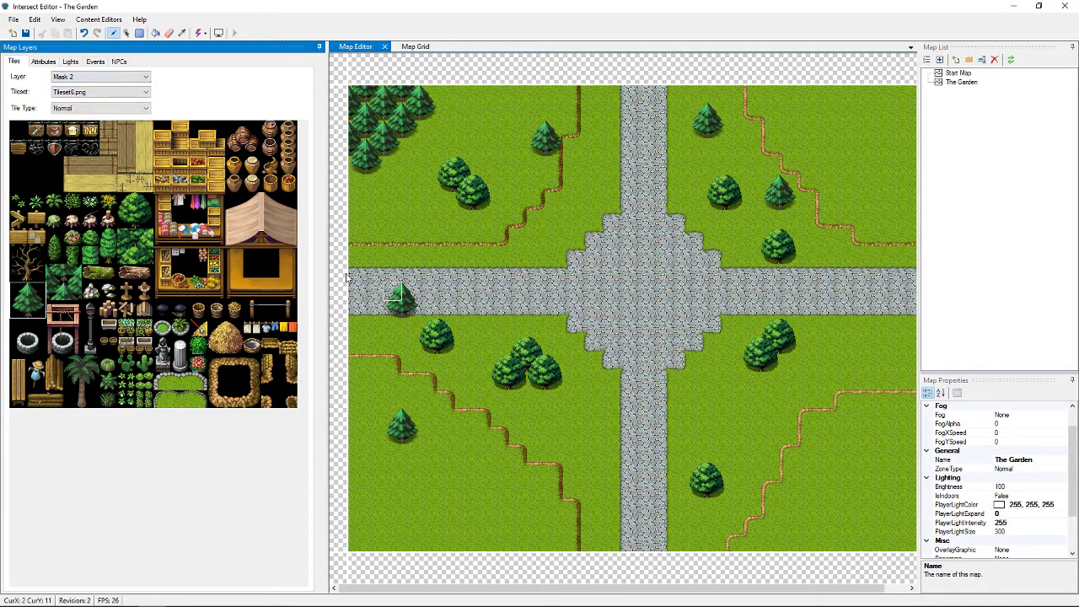
{"action": "left_click", "coordinate": [419, 354]}
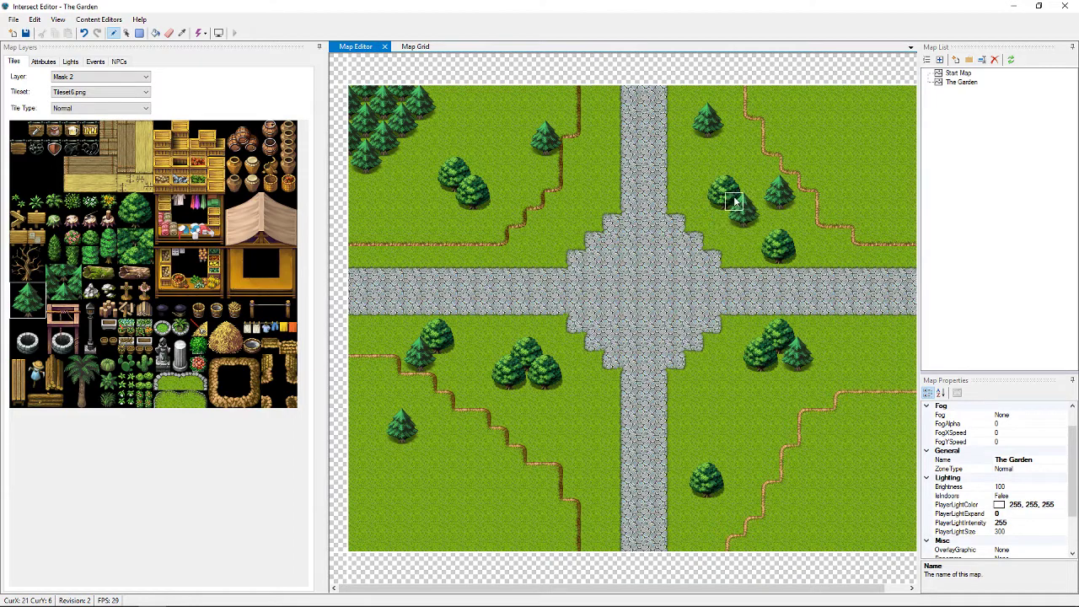
{"action": "left_click", "coordinate": [523, 146]}
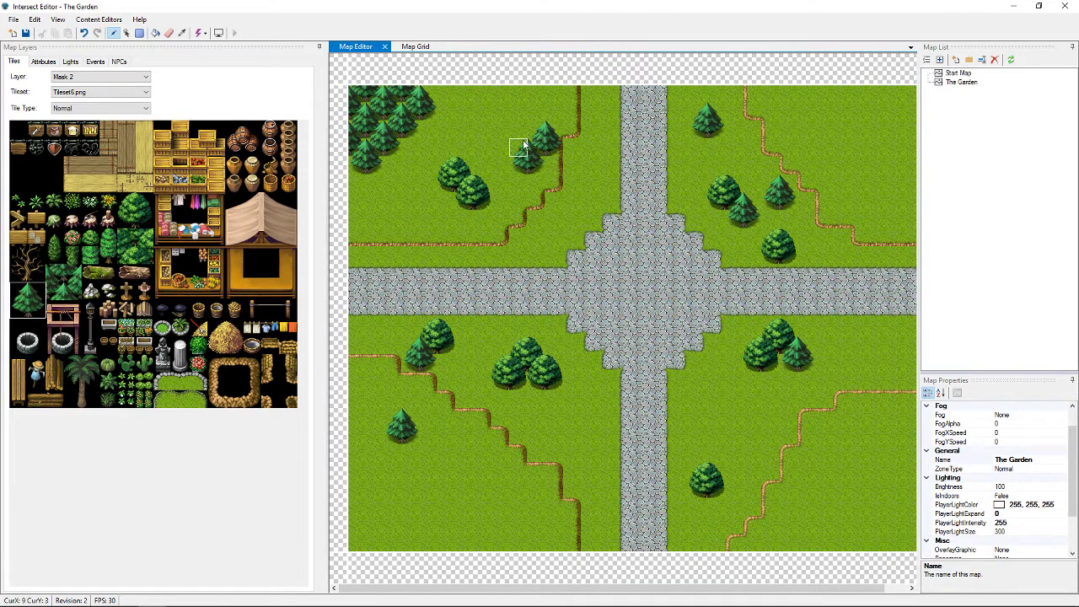
{"action": "left_click", "coordinate": [710, 498]}
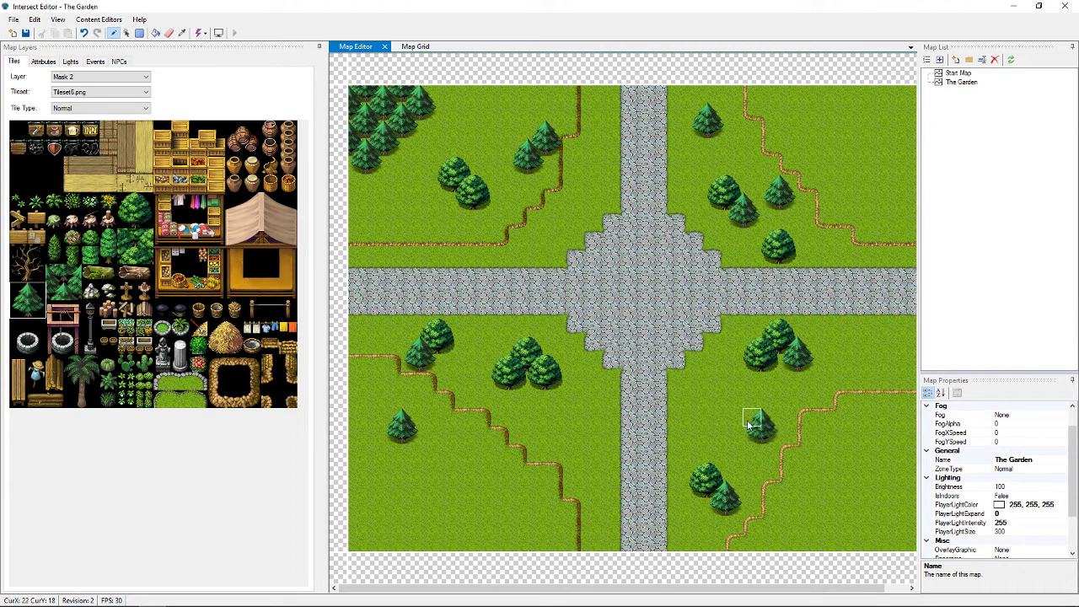
{"action": "left_click", "coordinate": [748, 424]}
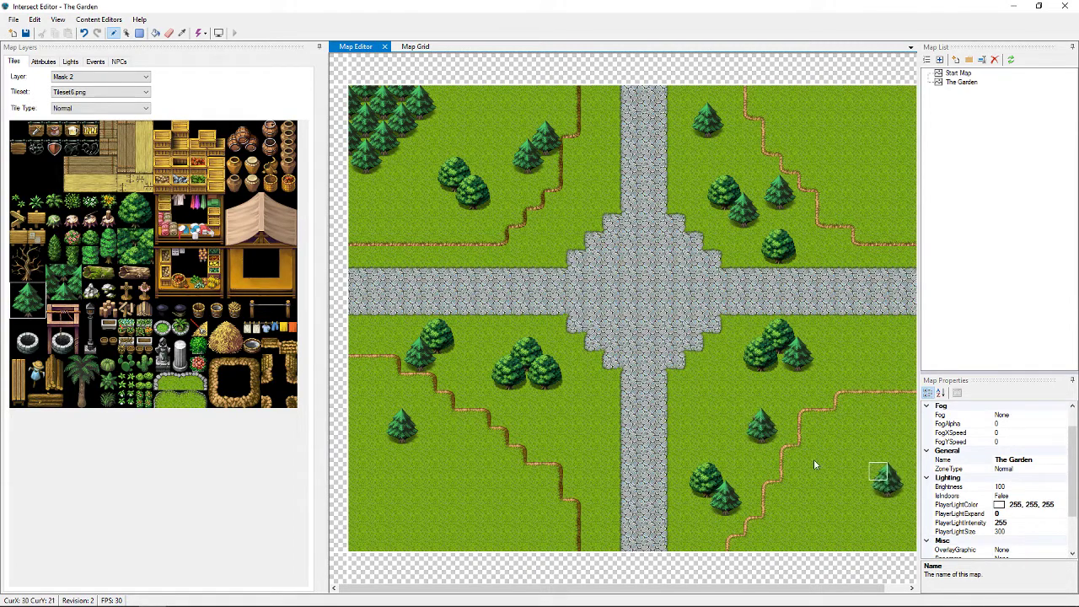
{"action": "left_click", "coordinate": [50, 274]}
{"action": "left_click_drag", "start_coordinate": [65, 287], "coordinate": [73, 293]}
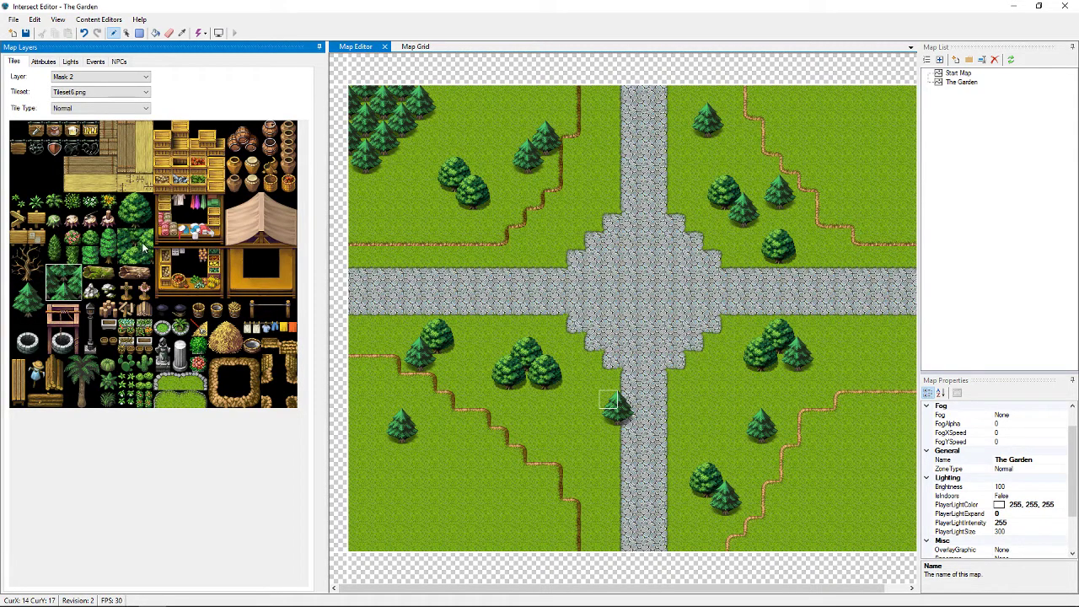
Paint the dense pine block down the top-right corner, then add single pines there on Mask
{"action": "left_click", "coordinate": [894, 100]}
{"action": "mouse_move", "coordinate": [894, 99]}
{"action": "left_mouse_down"}
{"action": "mouse_move", "coordinate": [823, 101]}
{"action": "mouse_move", "coordinate": [824, 129]}
{"action": "mouse_move", "coordinate": [895, 128]}
{"action": "mouse_move", "coordinate": [861, 140]}
{"action": "mouse_move", "coordinate": [899, 176]}
{"action": "left_mouse_up"}
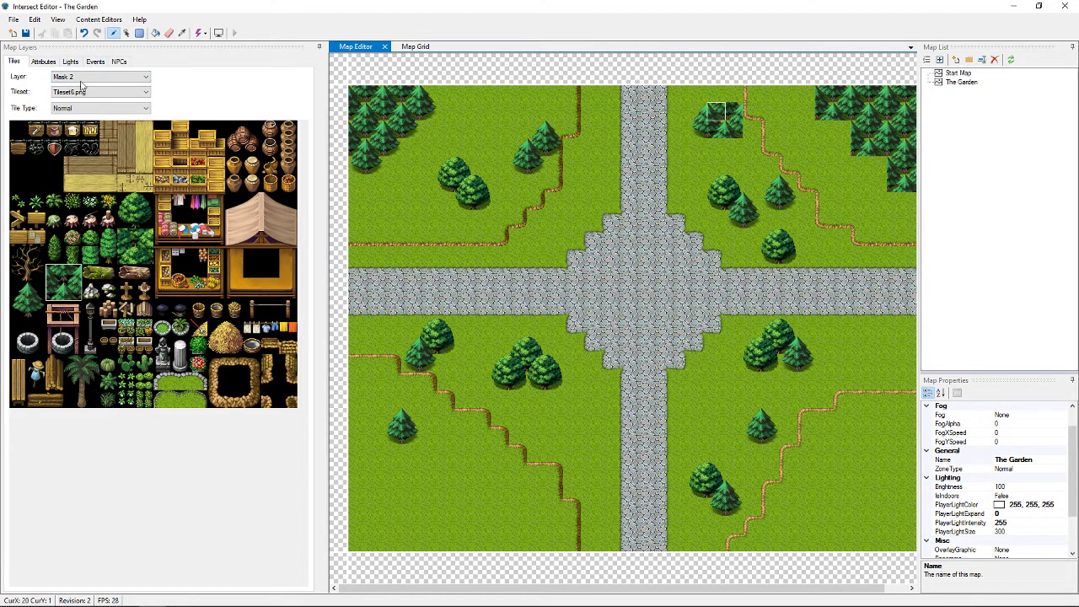
{"action": "left_click_drag", "start_coordinate": [25, 295], "coordinate": [20, 311]}
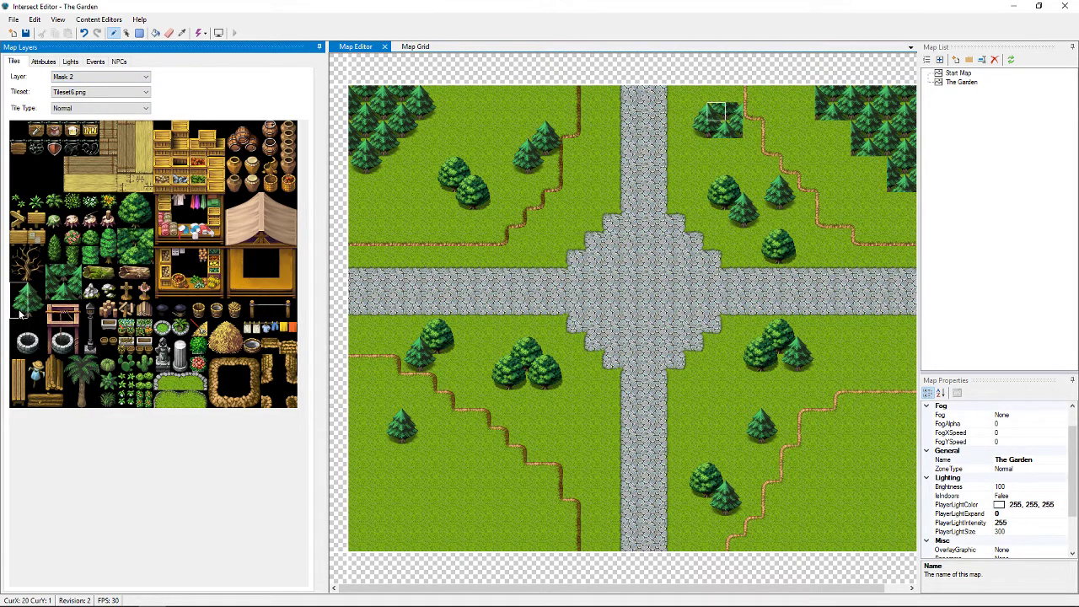
{"action": "left_click", "coordinate": [132, 80]}
{"action": "left_click", "coordinate": [131, 93]}
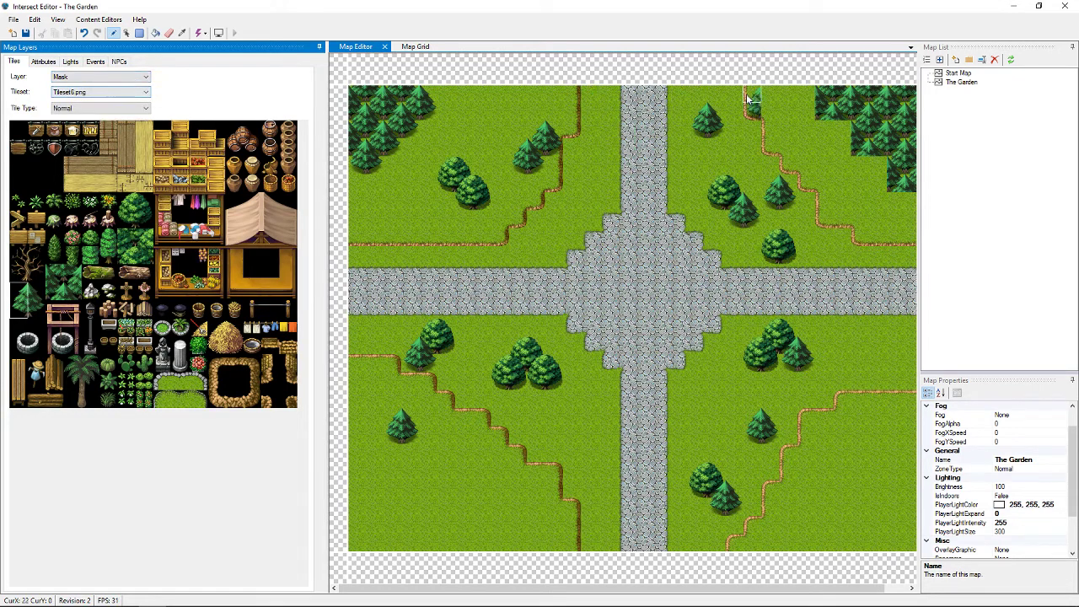
{"action": "left_click", "coordinate": [805, 95]}
{"action": "left_click_drag", "start_coordinate": [839, 139], "coordinate": [877, 172]}
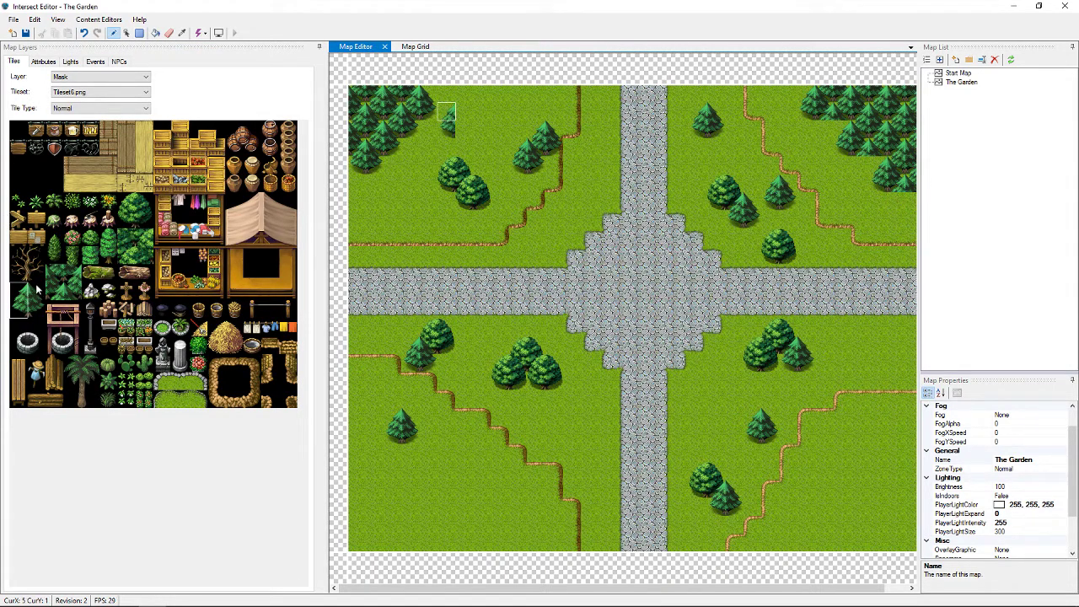
Paint more pines along the top-right forest edge and add one on the Mask 2 layer
{"action": "left_click", "coordinate": [30, 310]}
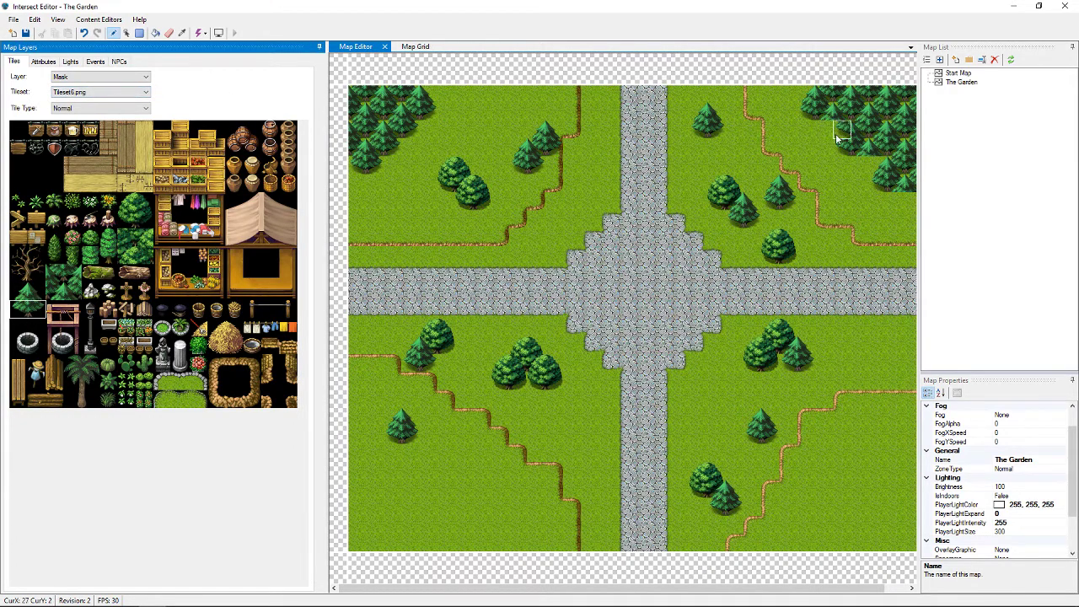
{"action": "left_click_drag", "start_coordinate": [830, 138], "coordinate": [902, 202]}
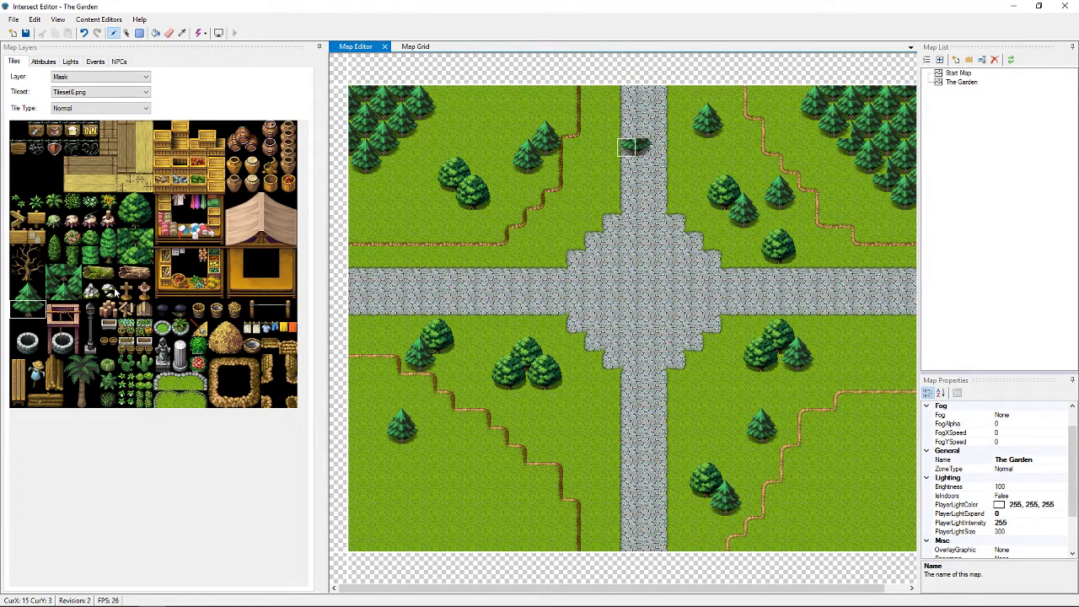
{"action": "left_click", "coordinate": [19, 292]}
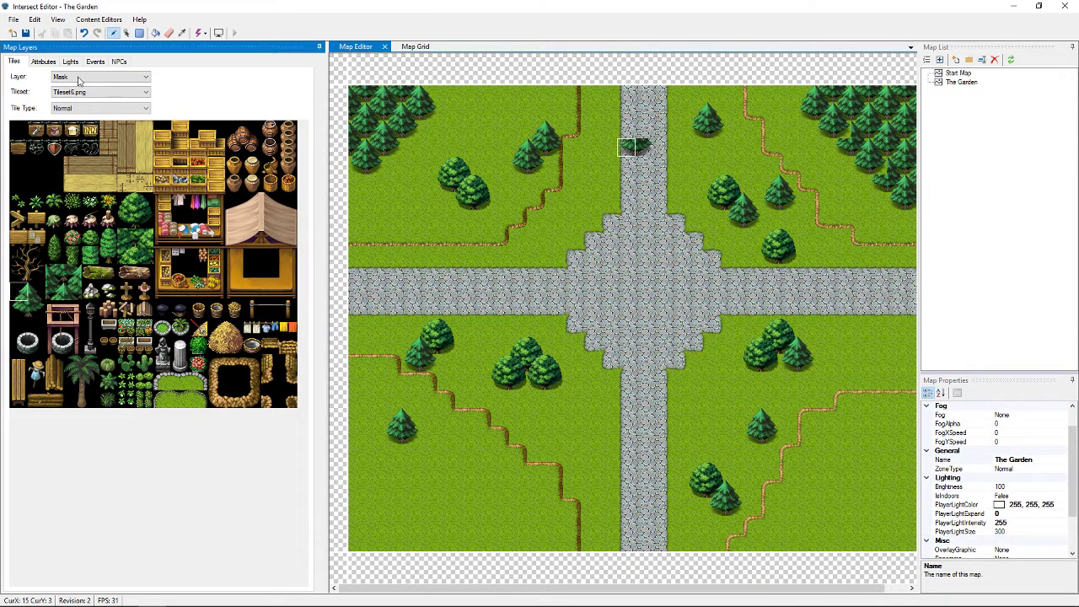
{"action": "left_click", "coordinate": [80, 78]}
{"action": "left_click", "coordinate": [74, 102]}
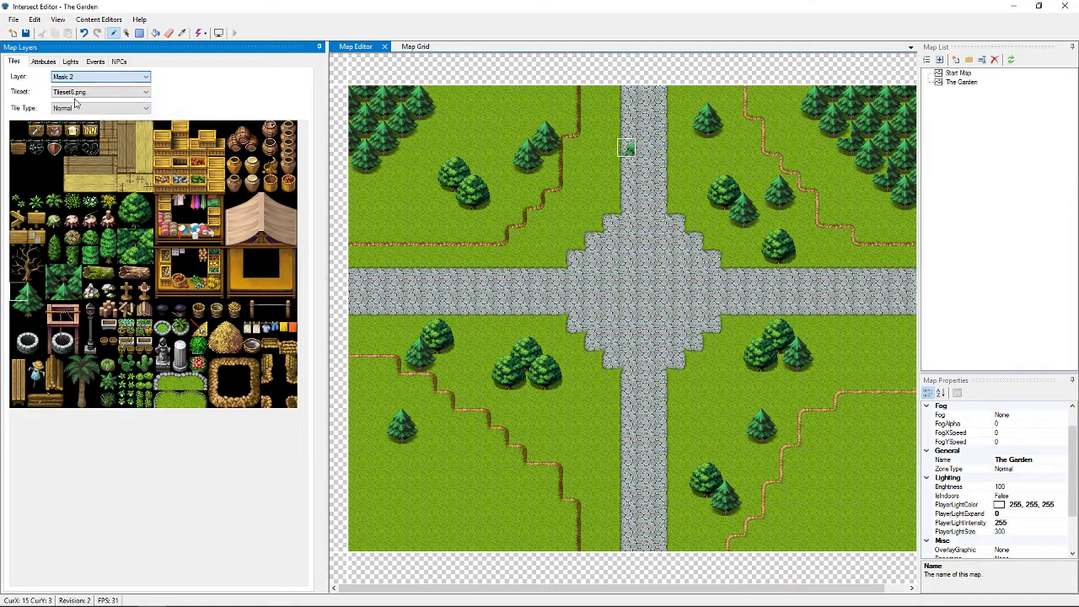
{"action": "left_click", "coordinate": [879, 162]}
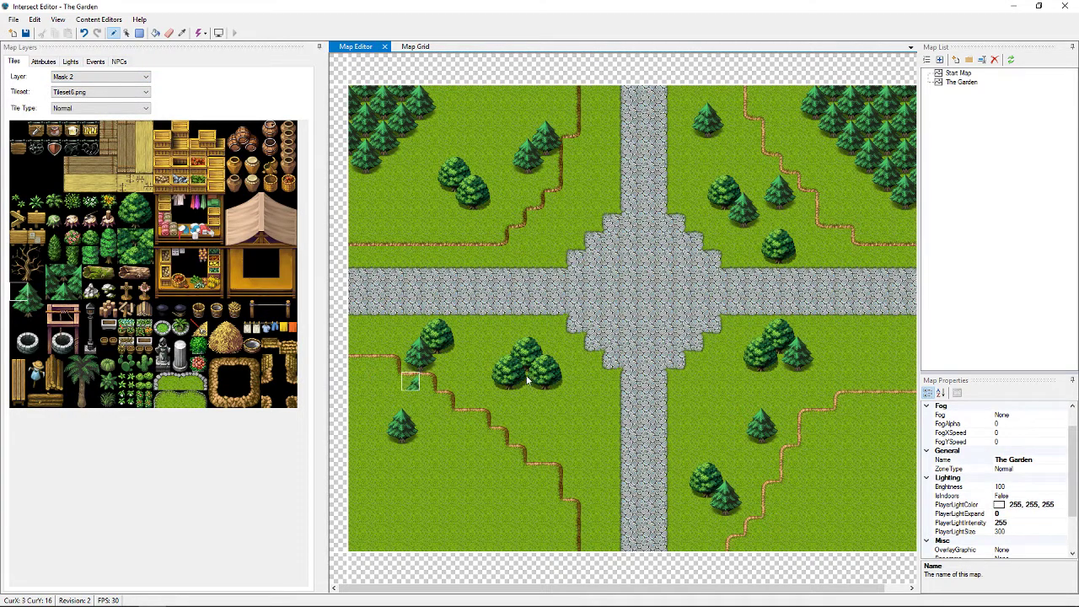
Select a tree tile and set the painting layer back to Mask
{"action": "left_click", "coordinate": [123, 243]}
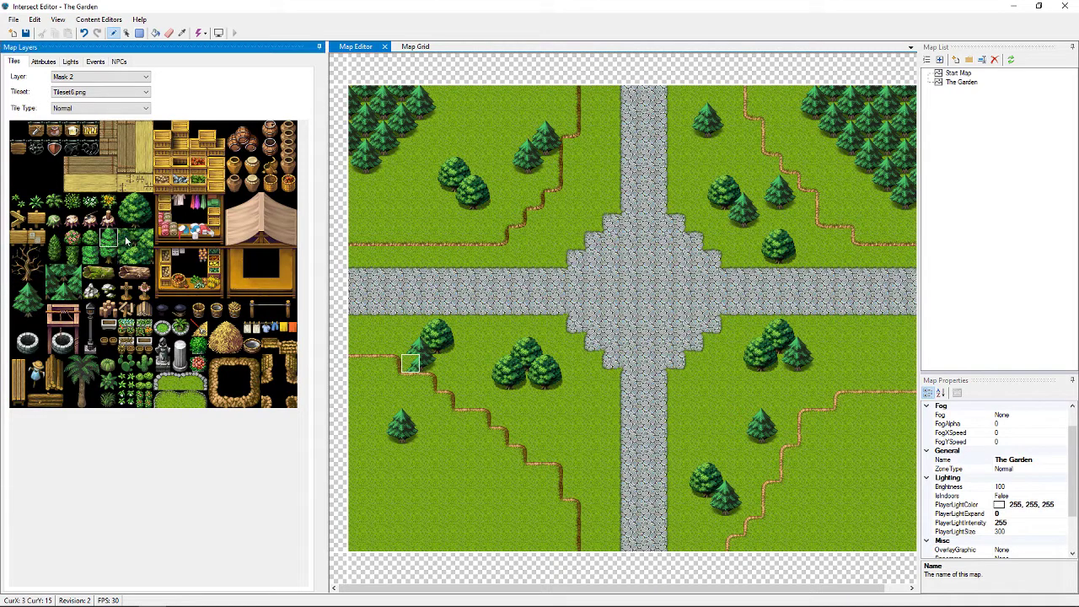
{"action": "left_click", "coordinate": [118, 78]}
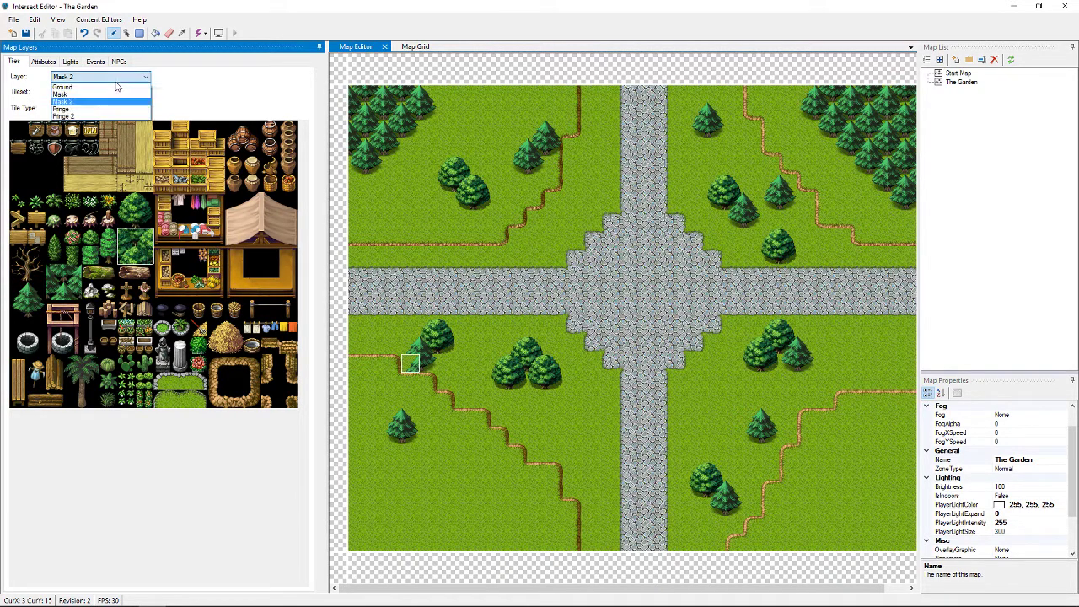
{"action": "left_click", "coordinate": [85, 98]}
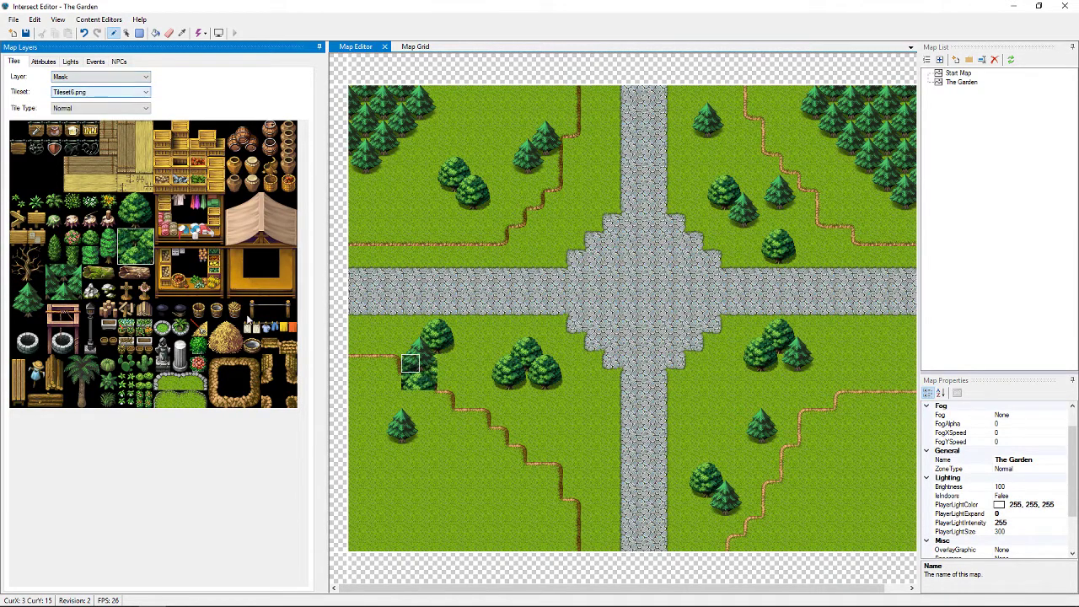
Paint pine trees into the bottom-left corner cell, up the left edge and along the bottom row
{"action": "left_click", "coordinate": [364, 531]}
{"action": "left_click", "coordinate": [366, 497]}
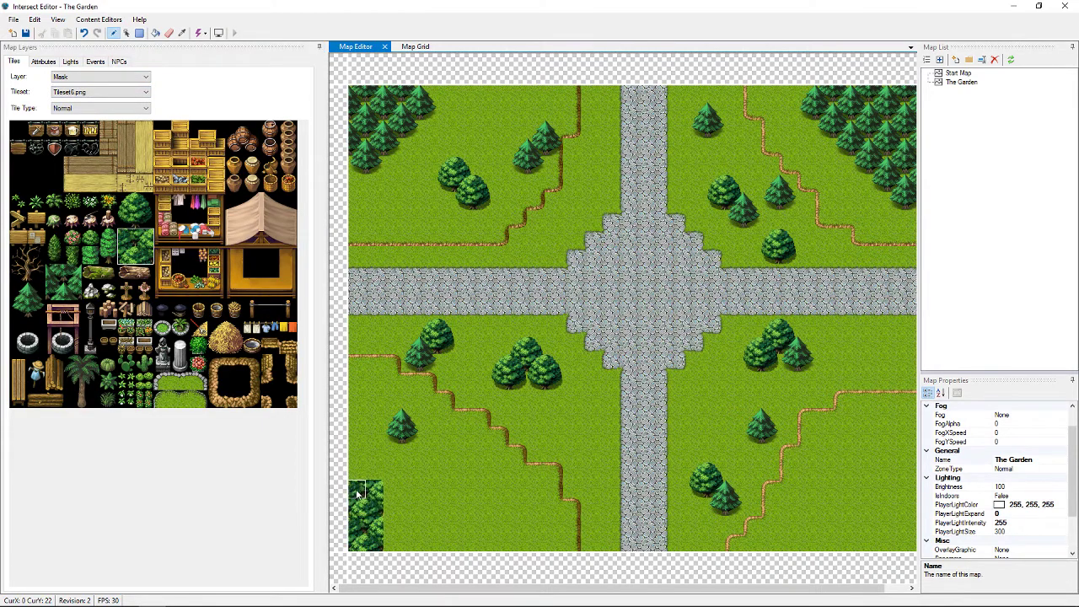
{"action": "left_click", "coordinate": [400, 524]}
{"action": "left_click", "coordinate": [434, 527]}
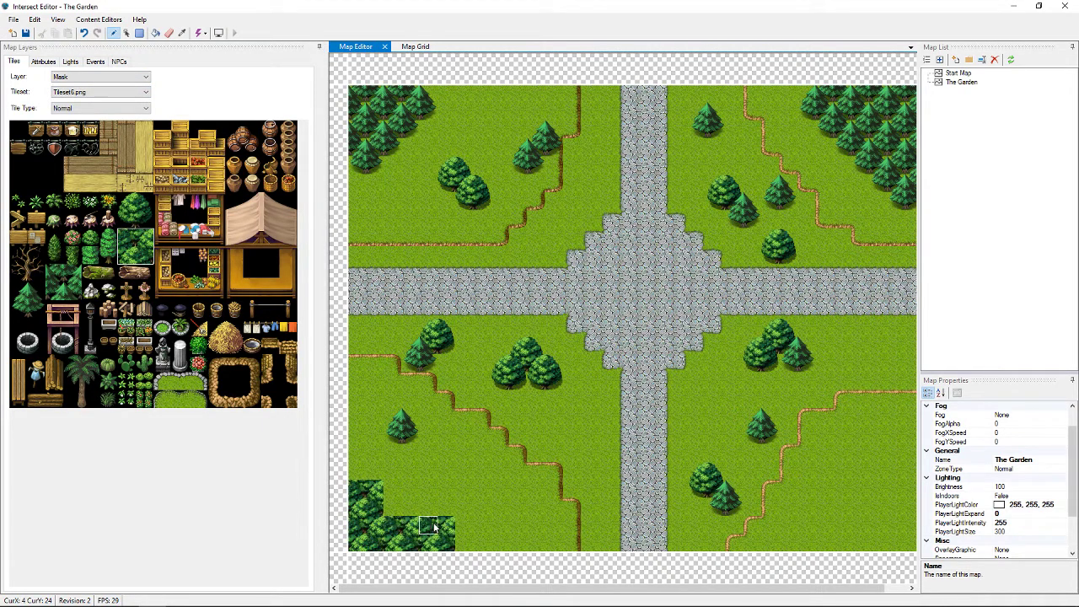
{"action": "left_click", "coordinate": [401, 497]}
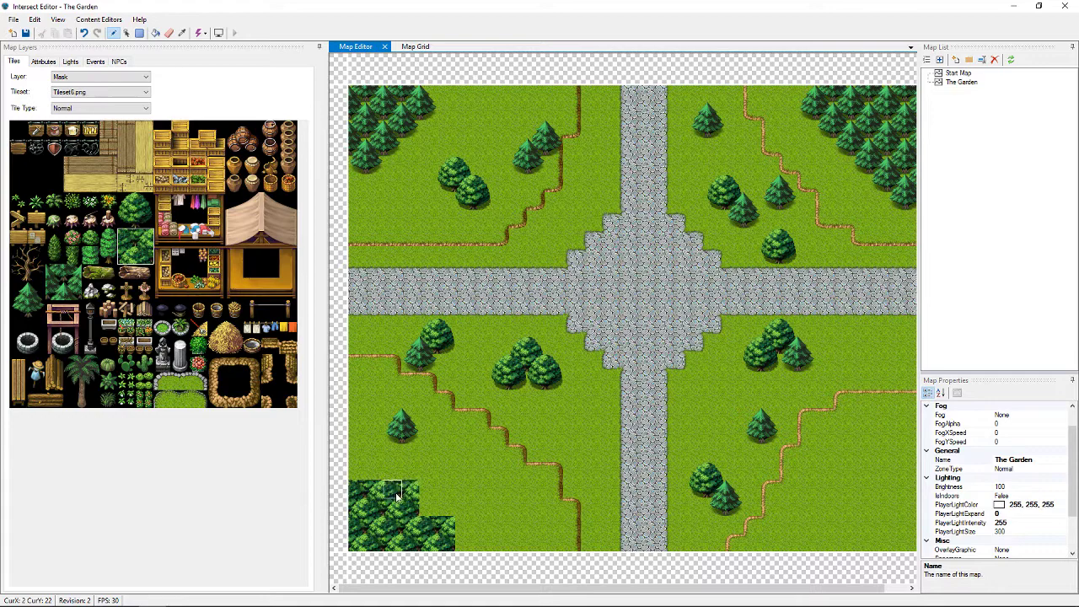
{"action": "left_click", "coordinate": [365, 460]}
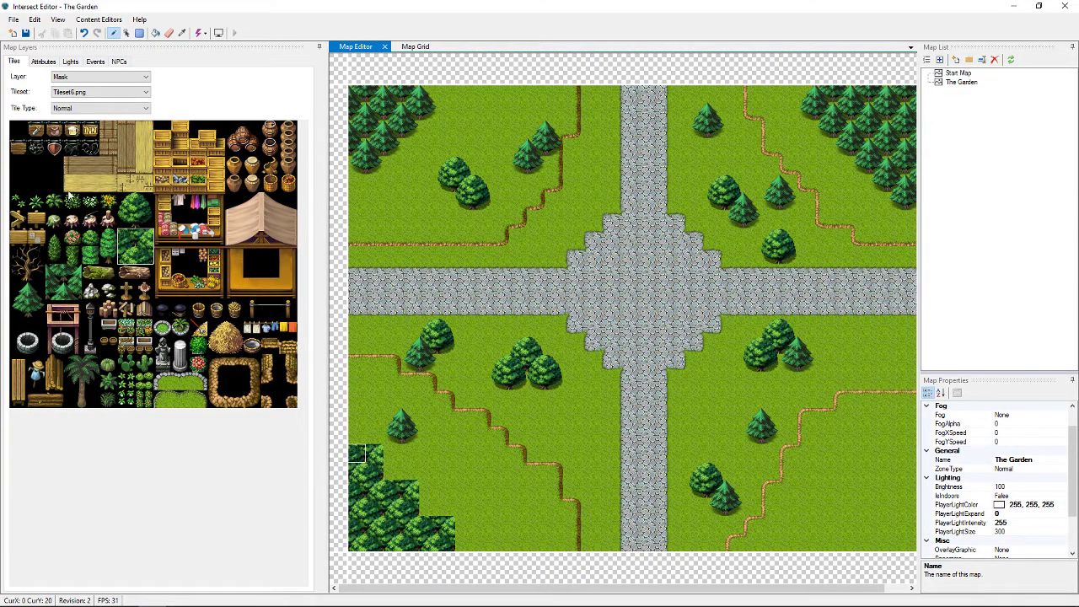
Pick other tree tiles and paint more trees above the bottom-left forest, joining it to the left edge
{"action": "left_click", "coordinate": [127, 209]}
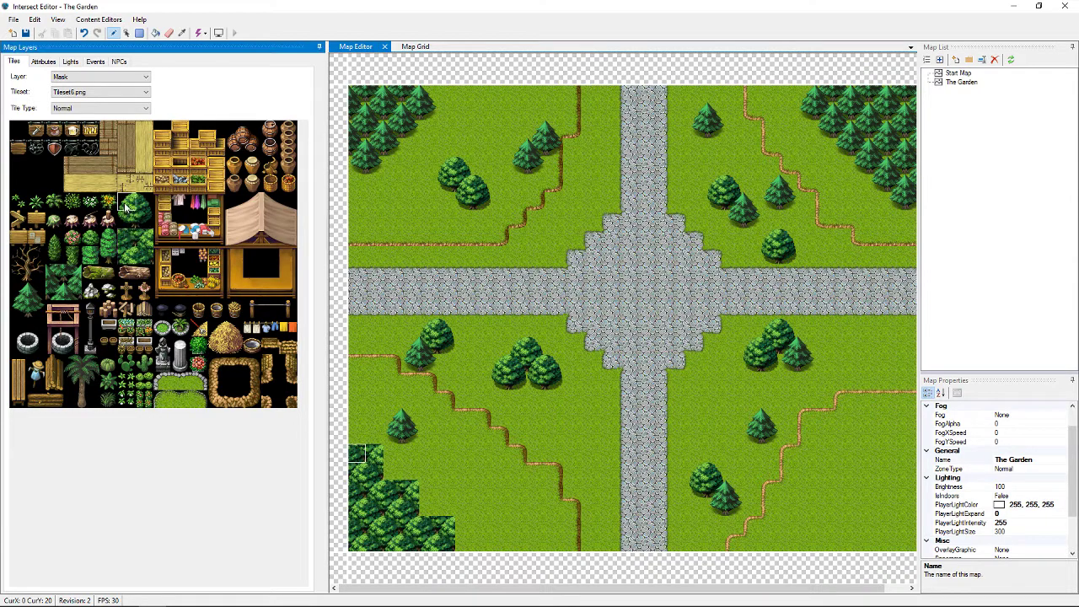
{"action": "left_click", "coordinate": [363, 432]}
{"action": "mouse_move", "coordinate": [409, 472]}
{"action": "left_mouse_down"}
{"action": "mouse_move", "coordinate": [393, 471]}
{"action": "mouse_move", "coordinate": [436, 515]}
{"action": "left_mouse_up"}
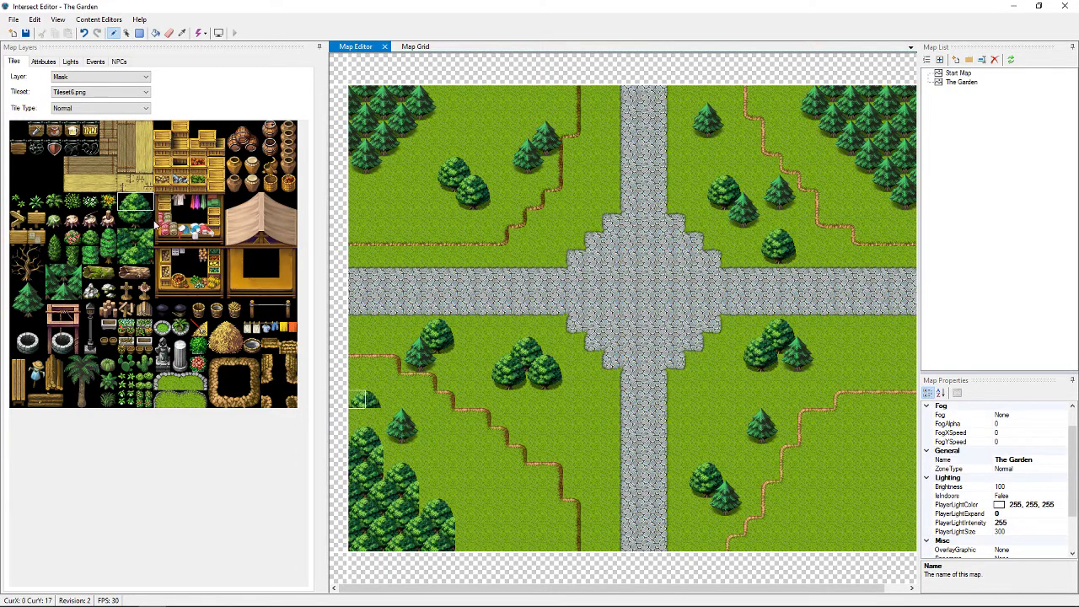
{"action": "left_click_drag", "start_coordinate": [143, 197], "coordinate": [146, 213]}
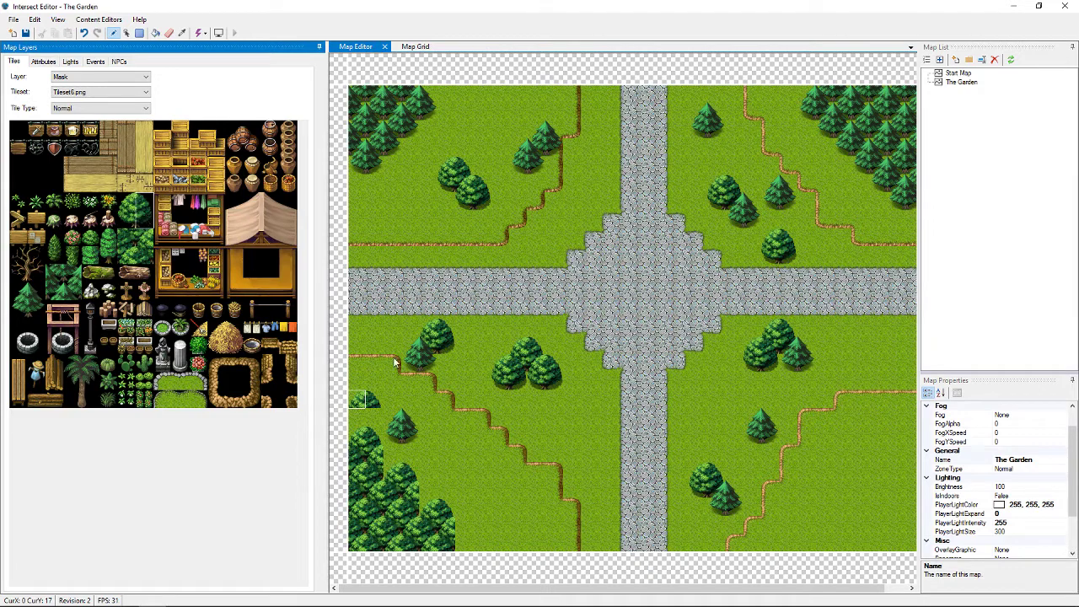
{"action": "left_click", "coordinate": [392, 458]}
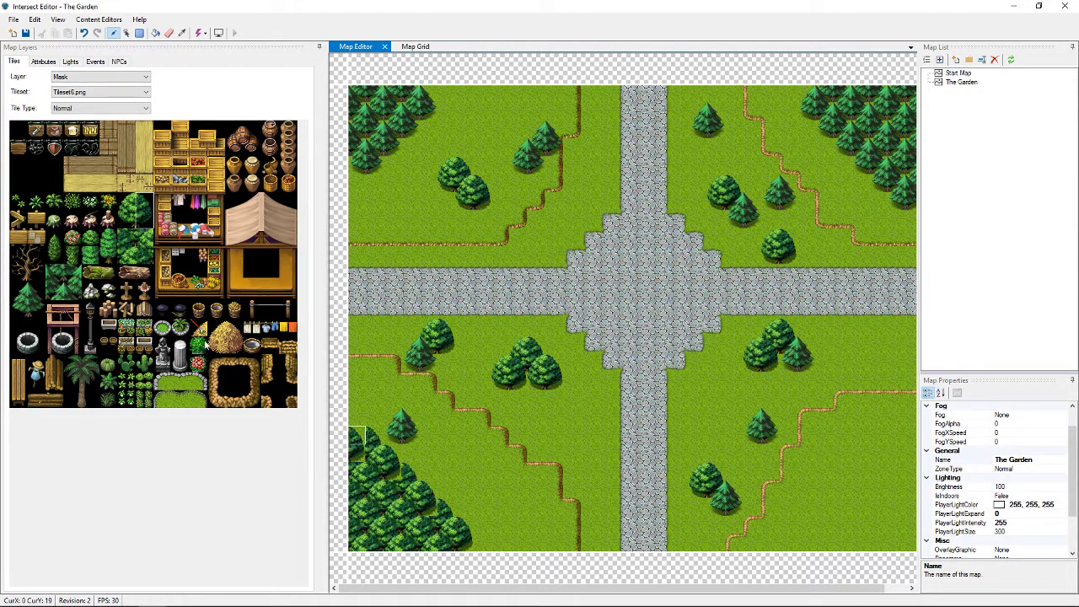
{"action": "left_click", "coordinate": [129, 205]}
Switch to the Mask 2 layer and fill the missing trees in the lower-left forest
{"action": "left_click", "coordinate": [110, 77]}
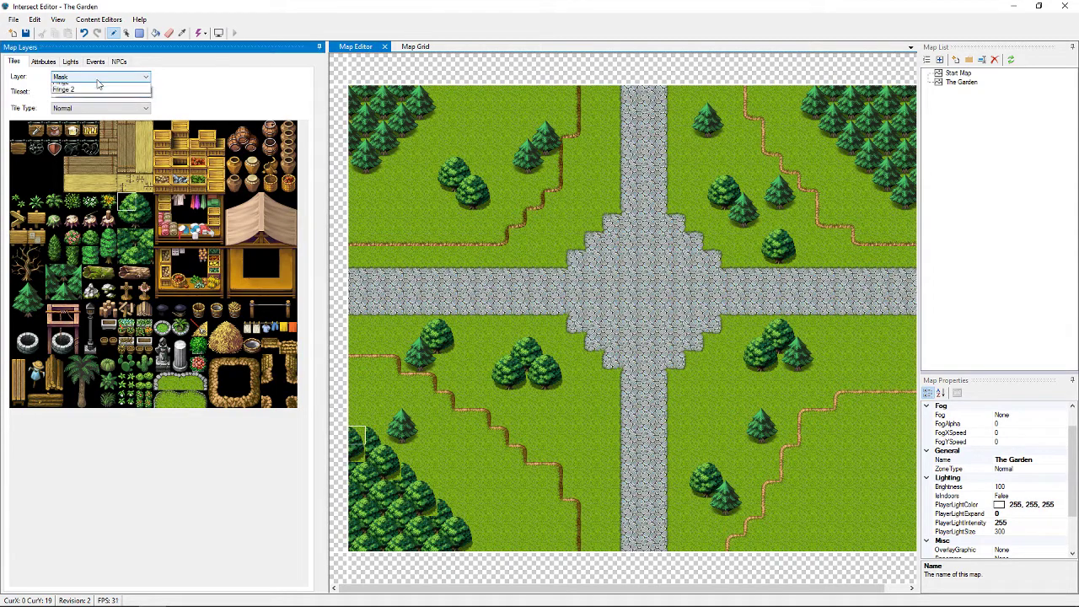
{"action": "left_click", "coordinate": [95, 94]}
{"action": "left_click", "coordinate": [110, 76]}
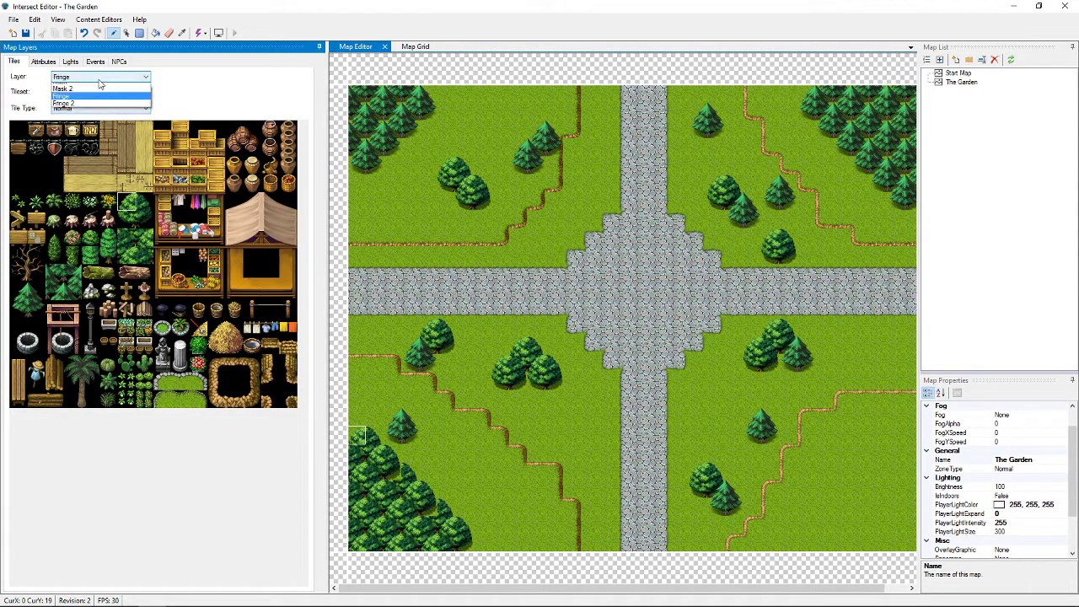
{"action": "left_click", "coordinate": [63, 101]}
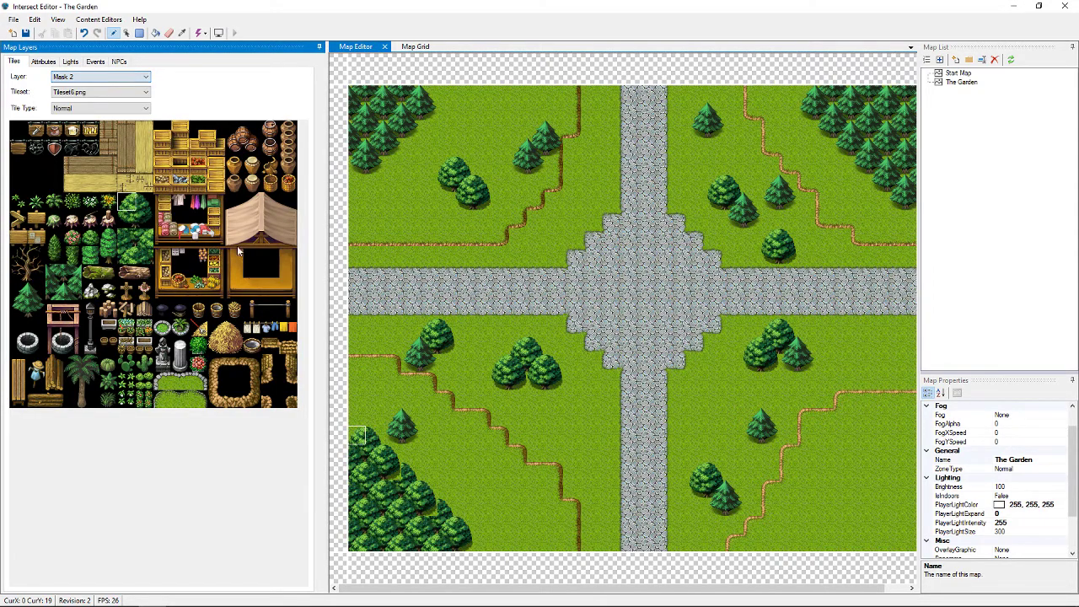
{"action": "left_click", "coordinate": [433, 508]}
{"action": "left_click", "coordinate": [393, 474]}
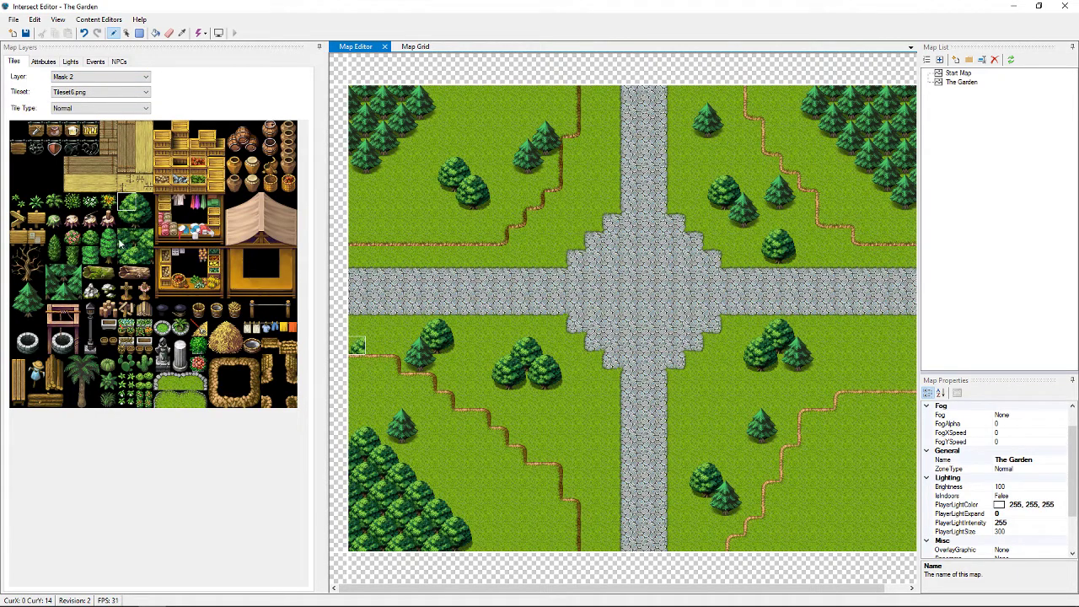
Paint 2x2 tree blocks across the bottom-right corner and up the right map edge
{"action": "left_click_drag", "start_coordinate": [129, 242], "coordinate": [140, 254]}
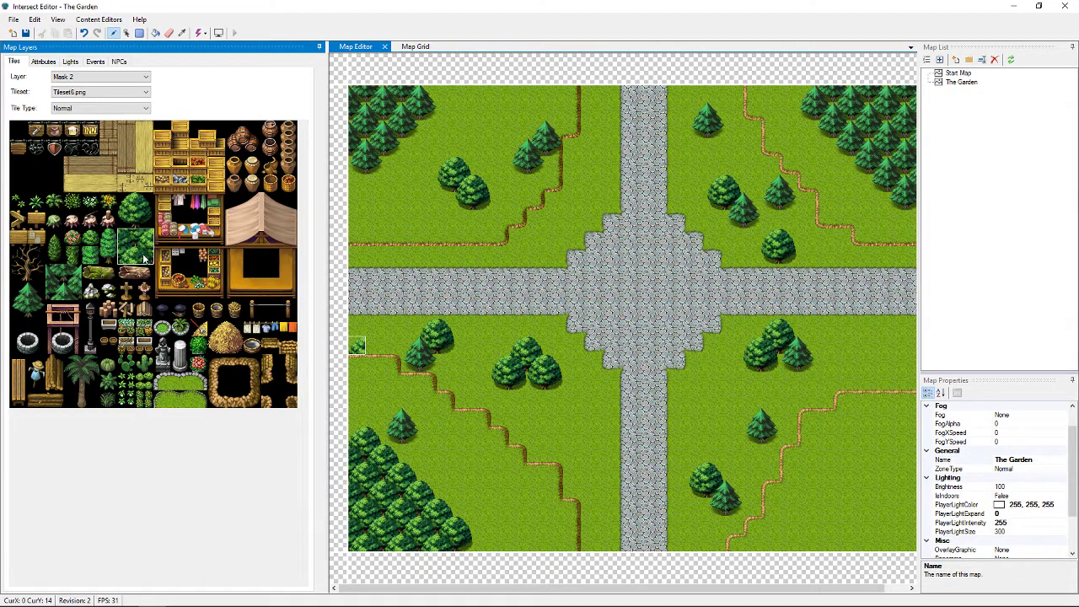
{"action": "left_click", "coordinate": [850, 493]}
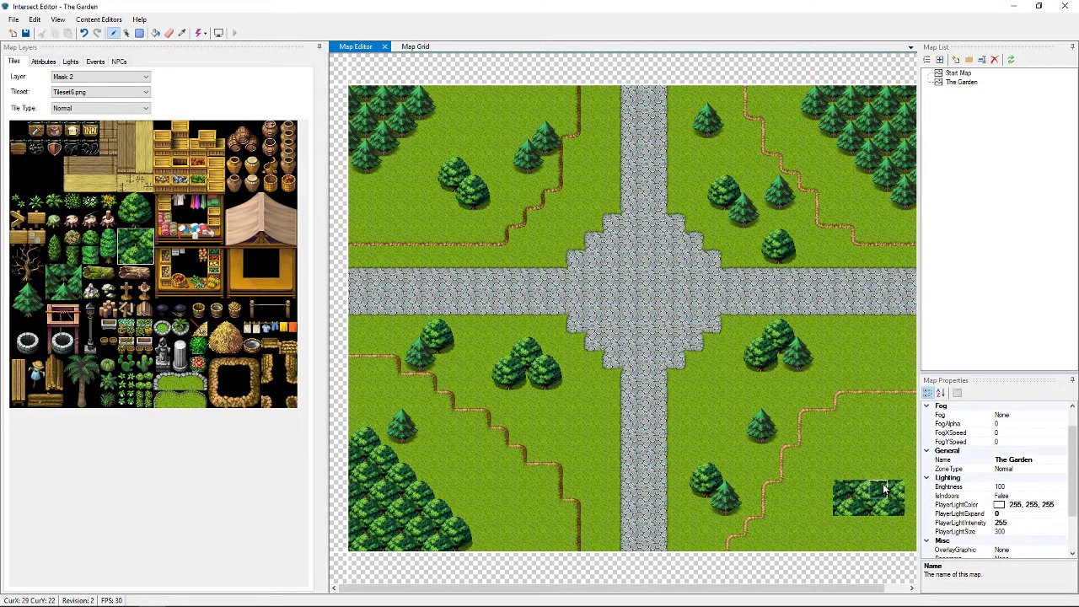
{"action": "left_click", "coordinate": [885, 489]}
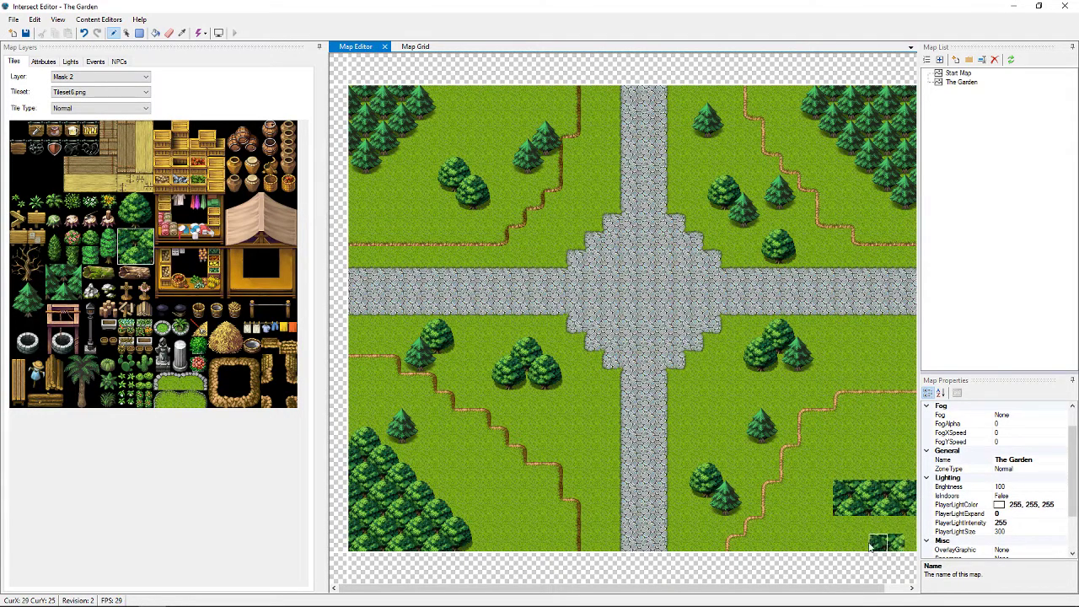
{"action": "left_click", "coordinate": [824, 533]}
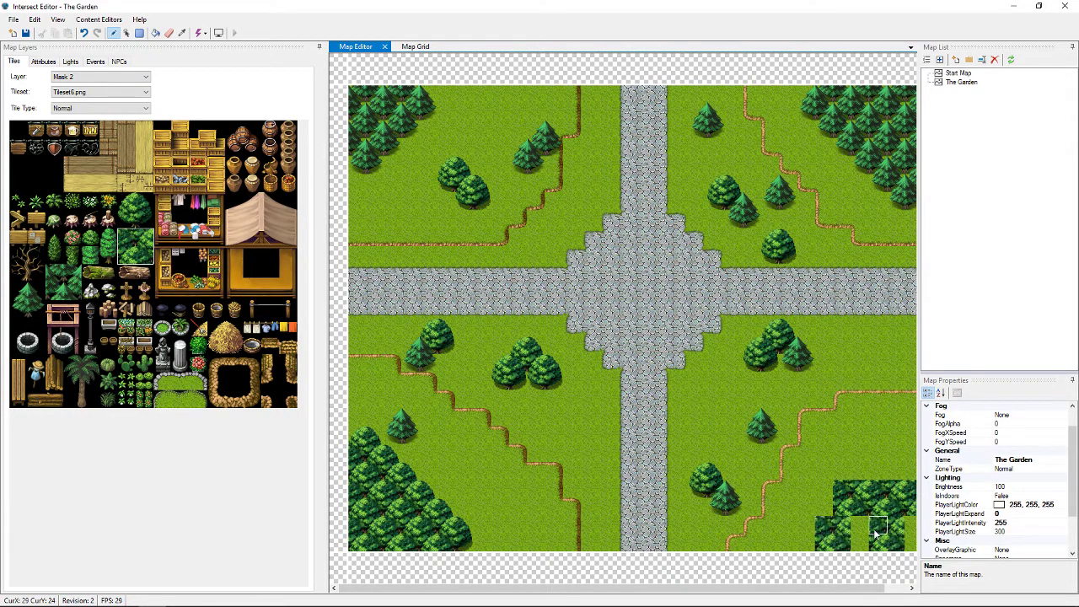
{"action": "left_click", "coordinate": [864, 533]}
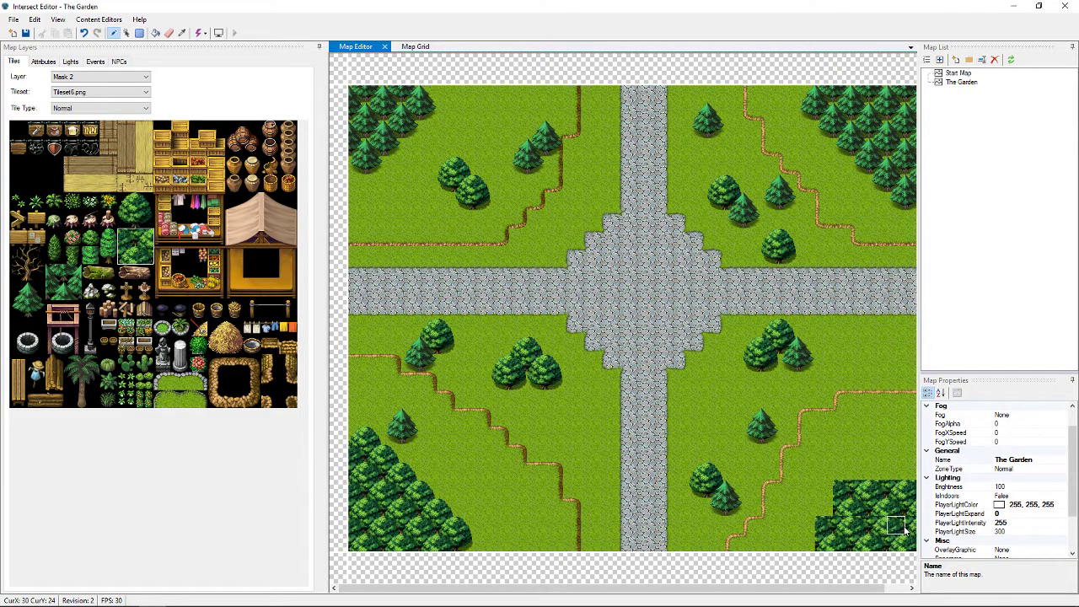
{"action": "left_click", "coordinate": [900, 459]}
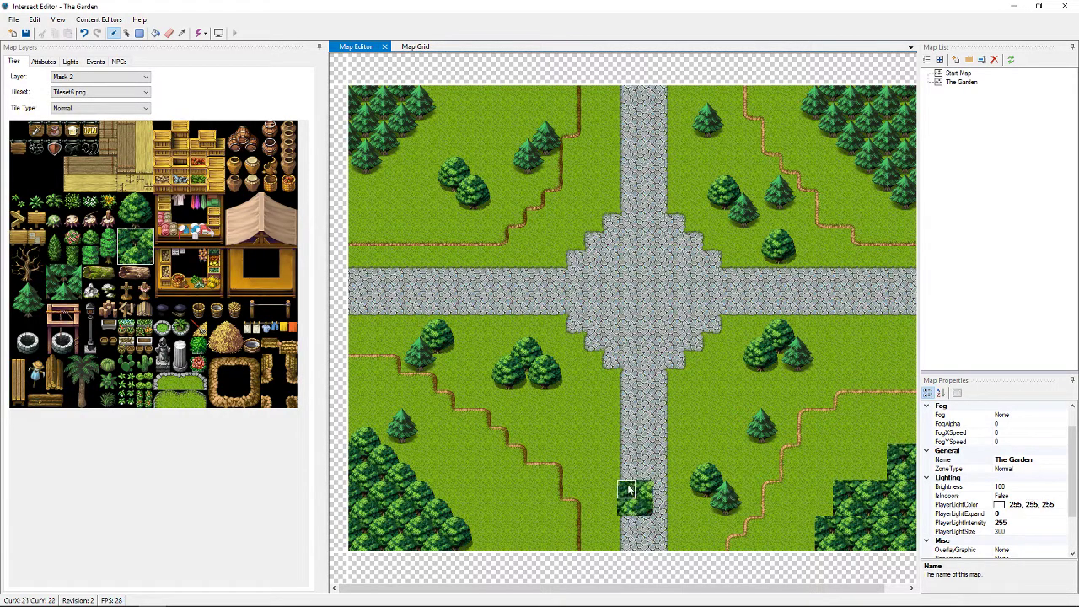
Fill the gaps in the bottom-right forest using a different tree tile
{"action": "left_click", "coordinate": [118, 203]}
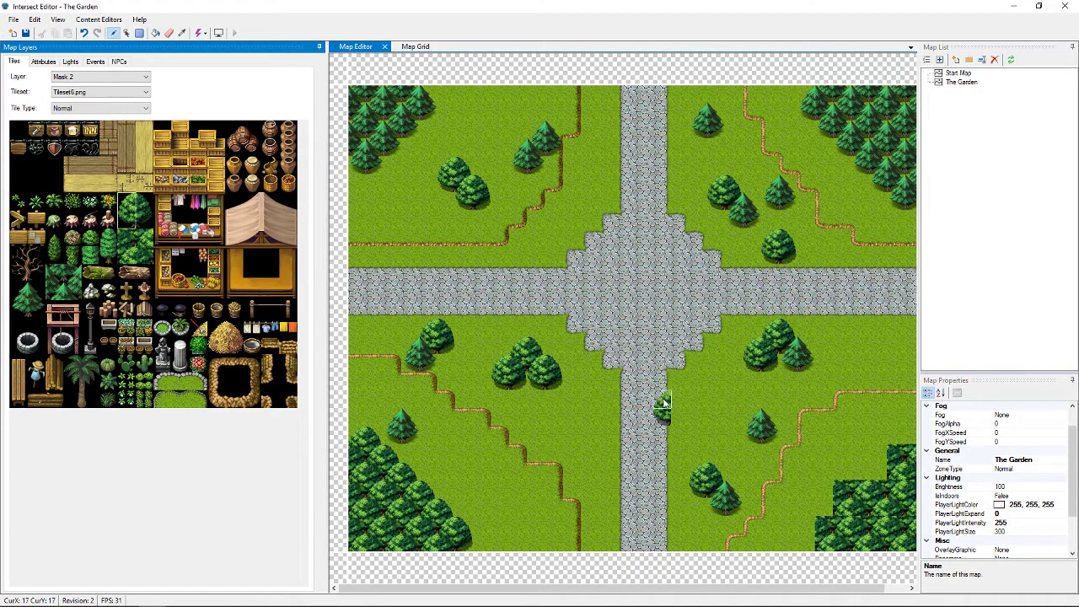
{"action": "mouse_move", "coordinate": [803, 530]}
{"action": "left_mouse_down"}
{"action": "mouse_move", "coordinate": [807, 506]}
{"action": "mouse_move", "coordinate": [904, 425]}
{"action": "left_mouse_up"}
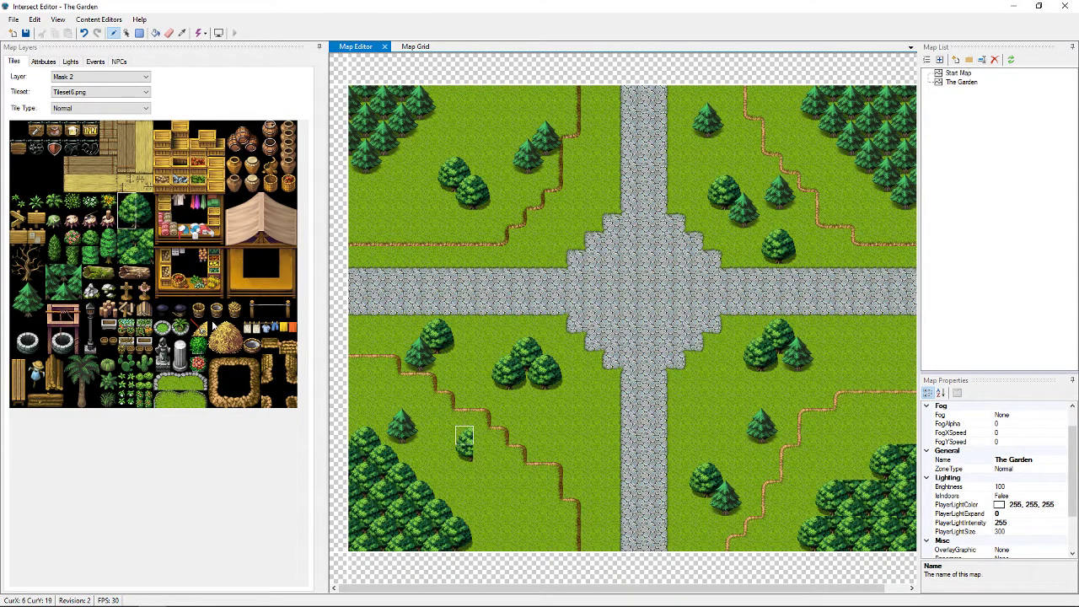
{"action": "left_click_drag", "start_coordinate": [127, 202], "coordinate": [145, 219]}
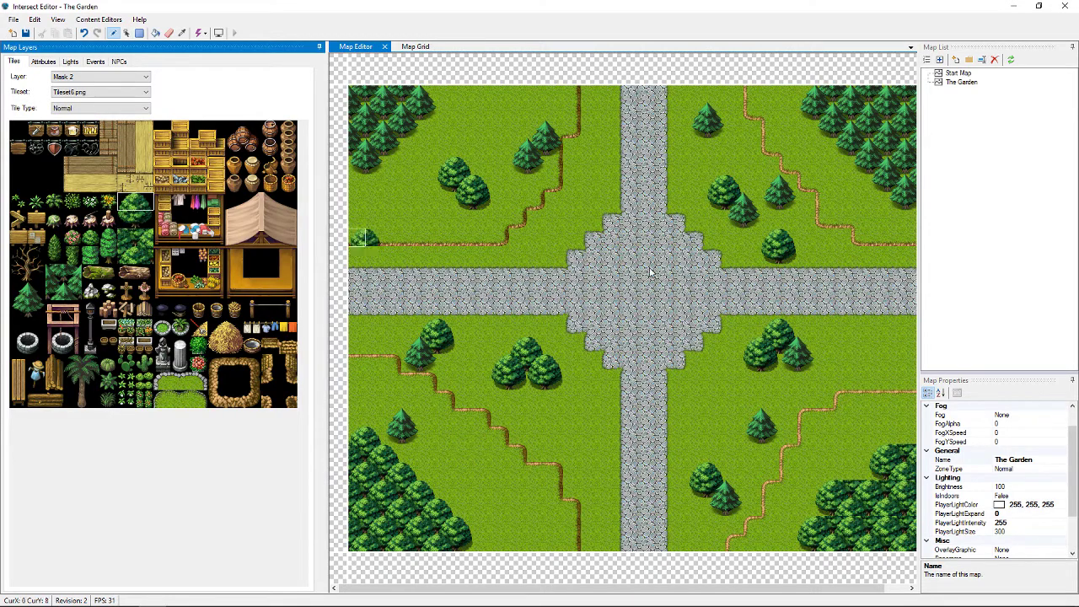
Add more tree clusters along the right edge near the bottom-right corner
{"action": "left_click", "coordinate": [898, 434]}
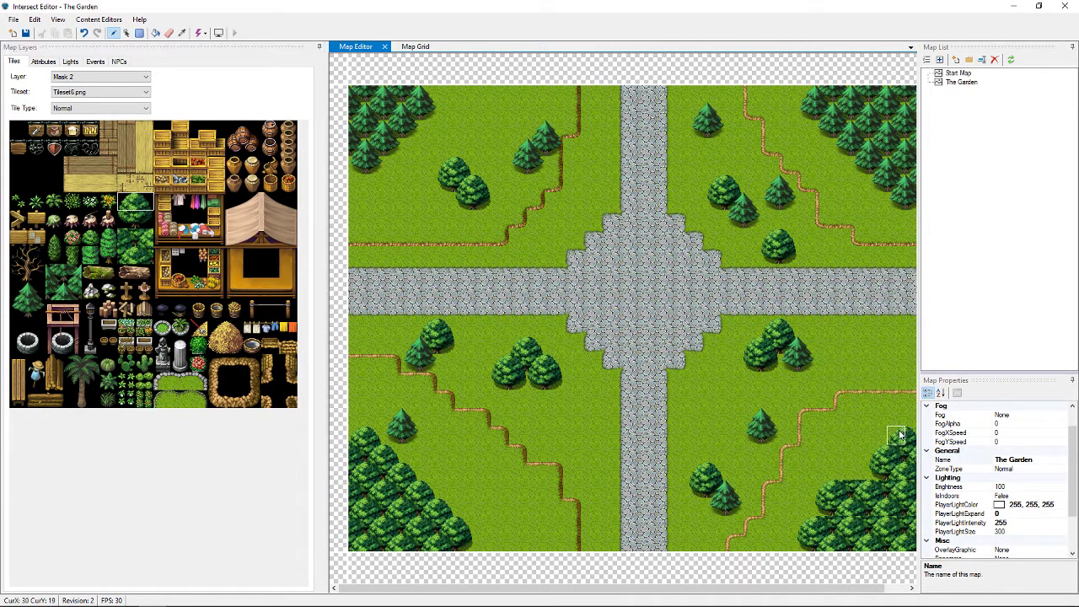
{"action": "left_click", "coordinate": [843, 470]}
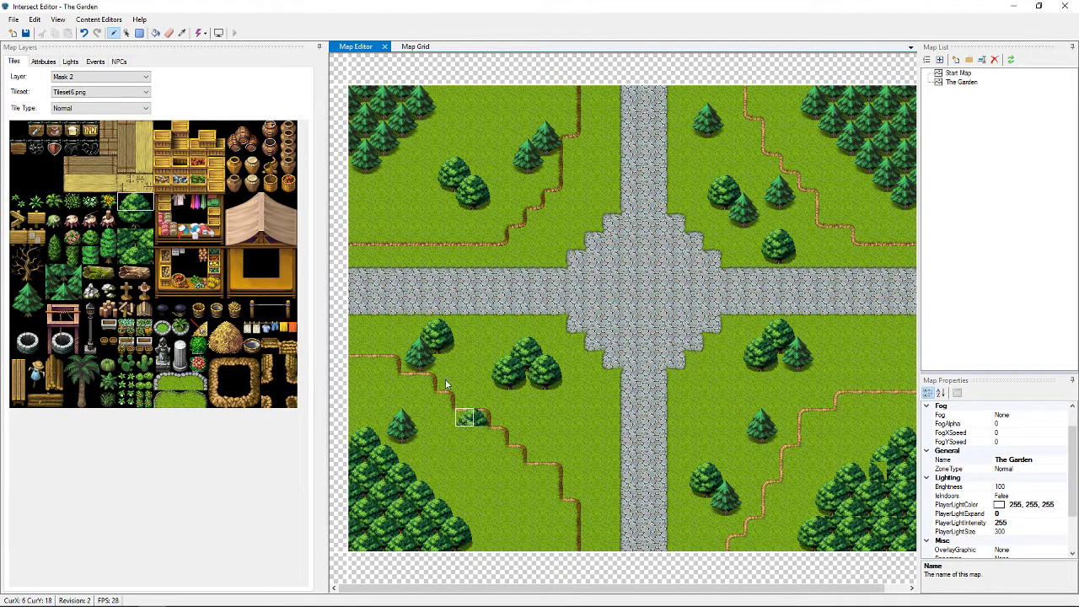
{"action": "left_click", "coordinate": [136, 208]}
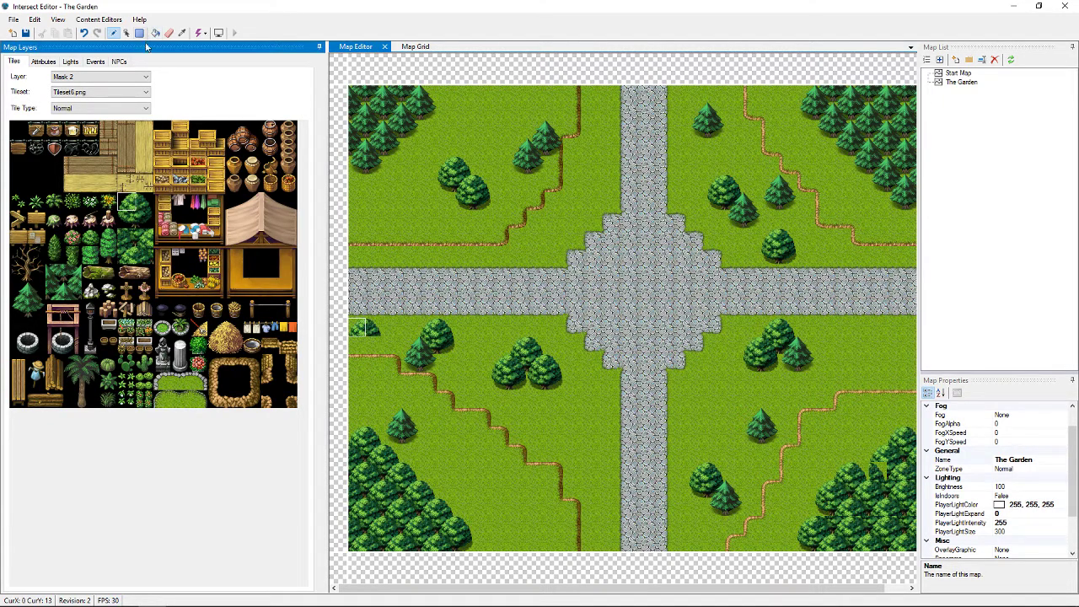
On the Mask layer, place lamp-post bases at the plaza's lower-left, upper-left and upper-right corners
{"action": "left_click", "coordinate": [144, 77]}
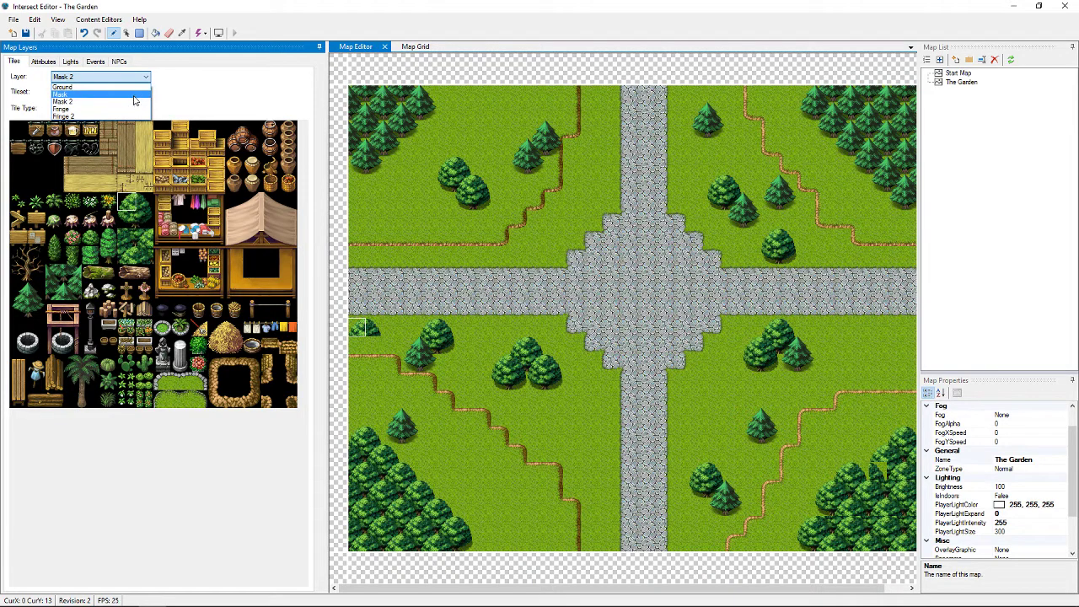
{"action": "left_click", "coordinate": [61, 94]}
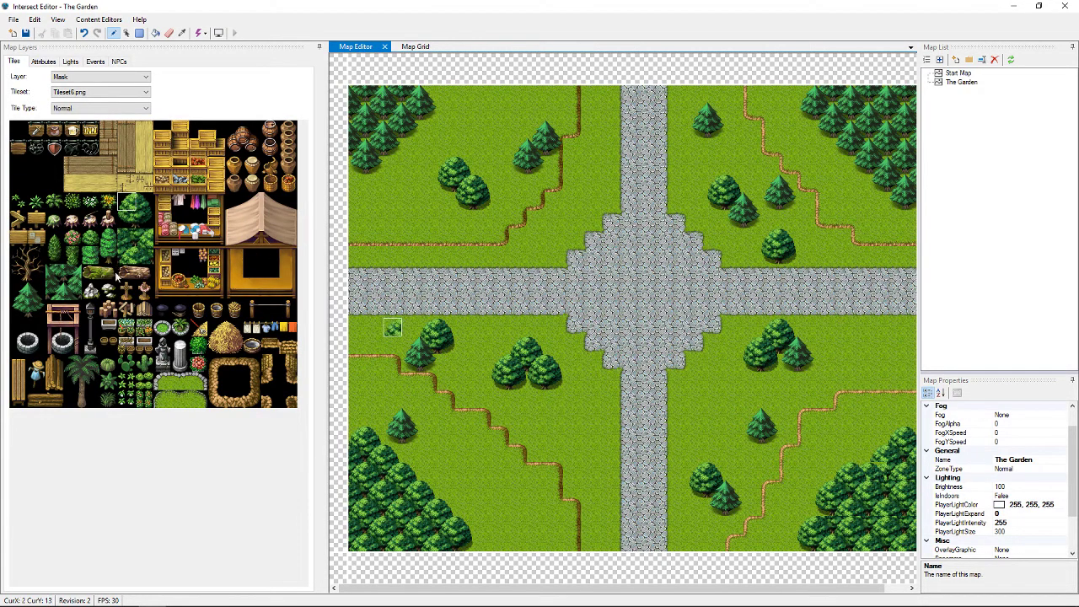
{"action": "left_click", "coordinate": [90, 344]}
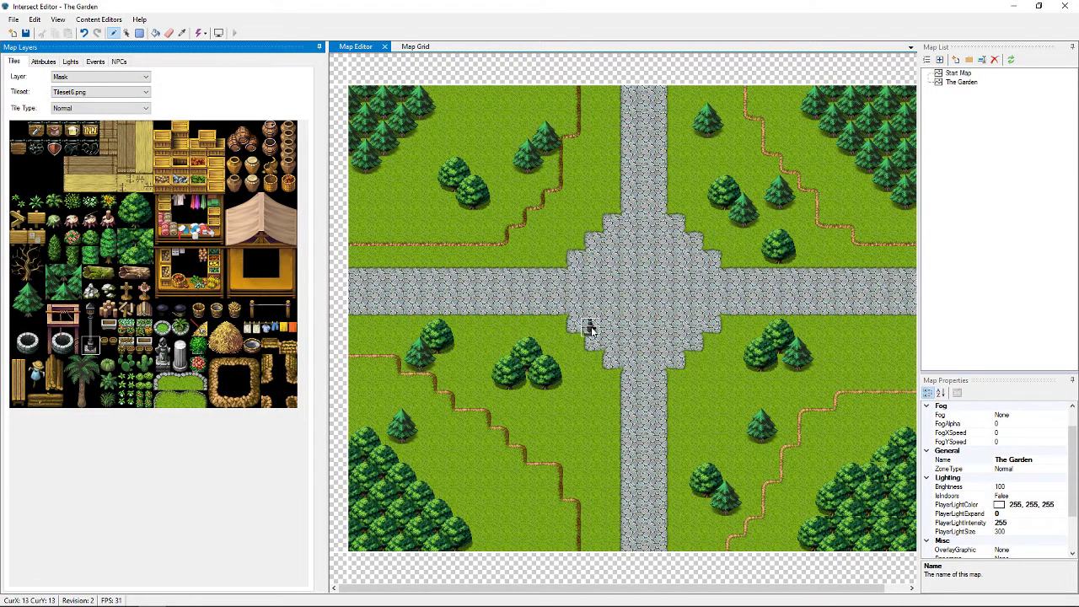
{"action": "left_click", "coordinate": [588, 363]}
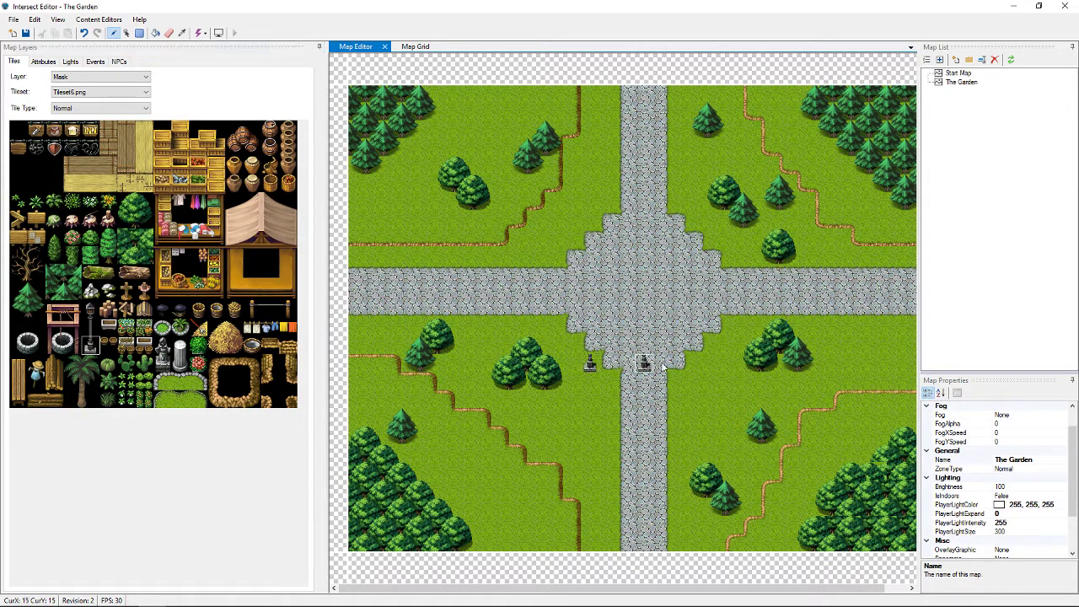
{"action": "left_click", "coordinate": [572, 237]}
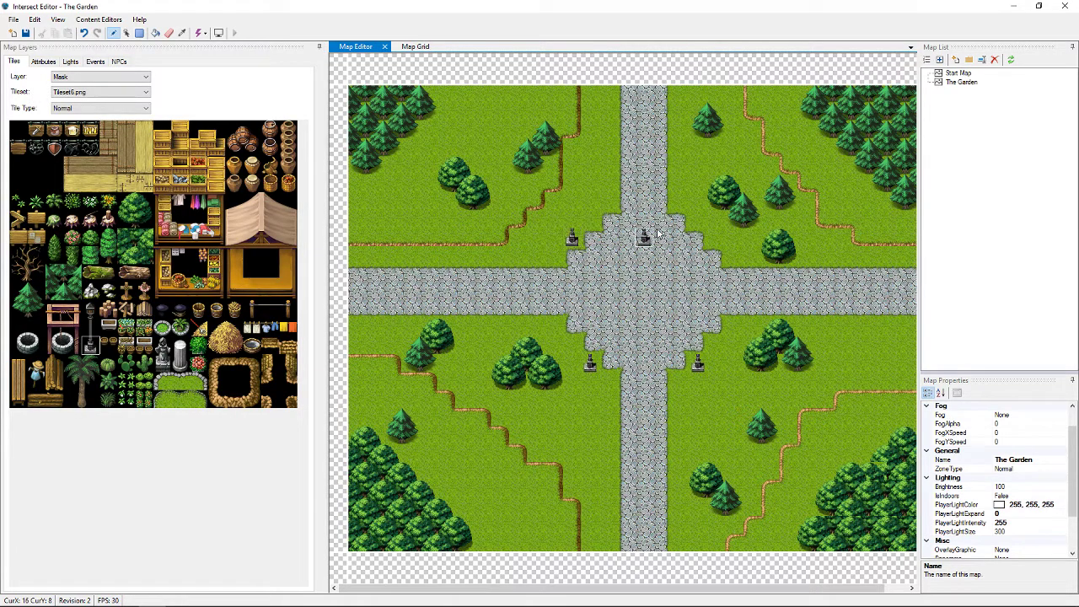
{"action": "left_click", "coordinate": [705, 246]}
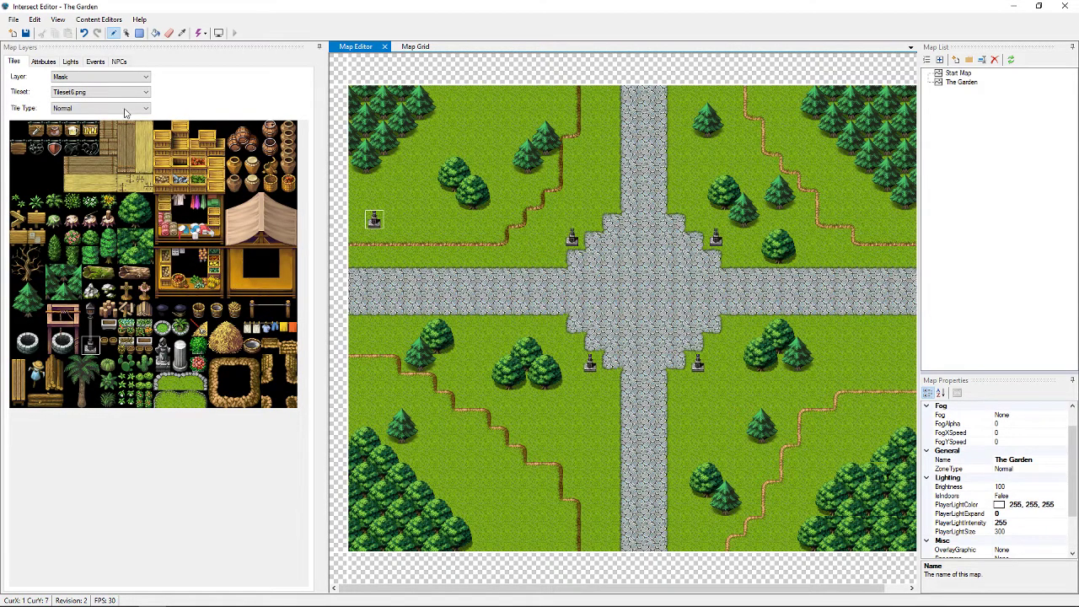
On the Fringe layer, add the Tileset6 lamp-post tops above all four plaza bases
{"action": "left_click", "coordinate": [94, 313]}
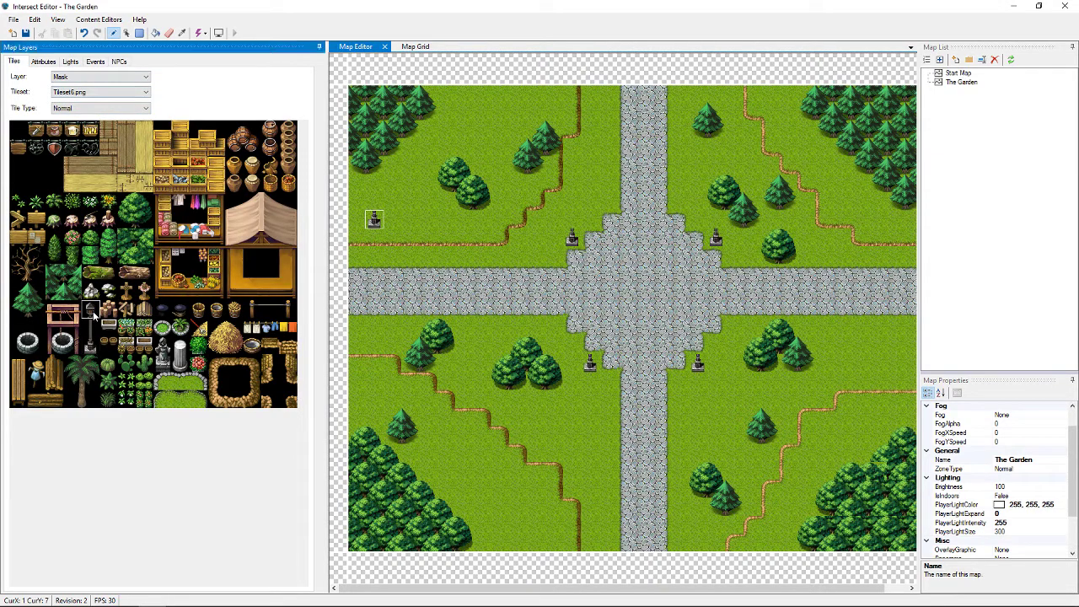
{"action": "mouse_move", "coordinate": [94, 313]}
{"action": "left_mouse_down"}
{"action": "mouse_move", "coordinate": [93, 326]}
{"action": "mouse_move", "coordinate": [91, 314]}
{"action": "left_mouse_up"}
{"action": "left_click", "coordinate": [110, 94]}
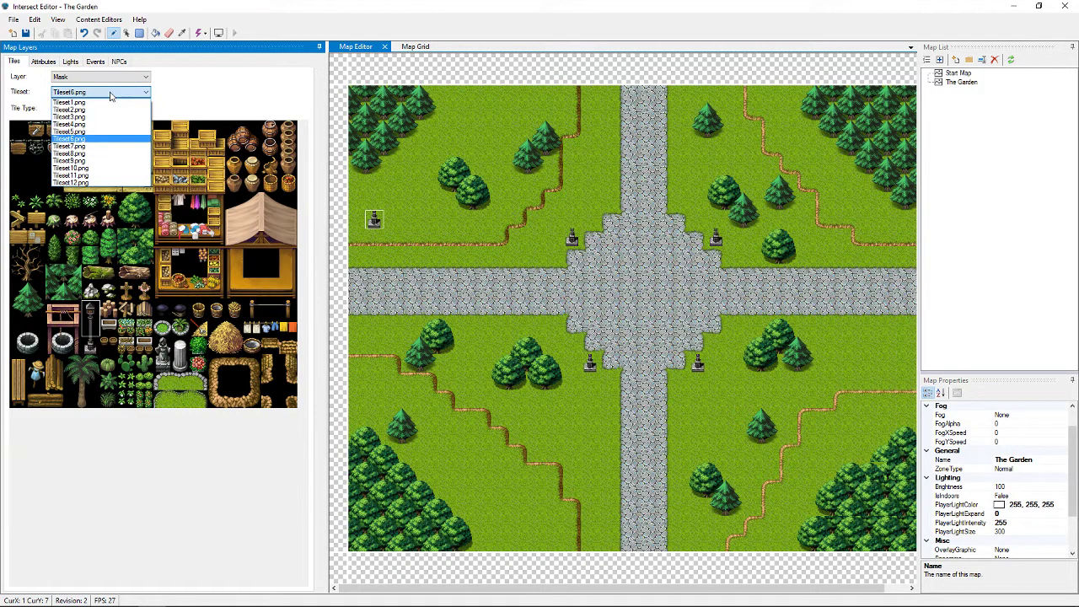
{"action": "left_click", "coordinate": [109, 94]}
{"action": "left_click", "coordinate": [106, 77]}
{"action": "left_click", "coordinate": [103, 108]}
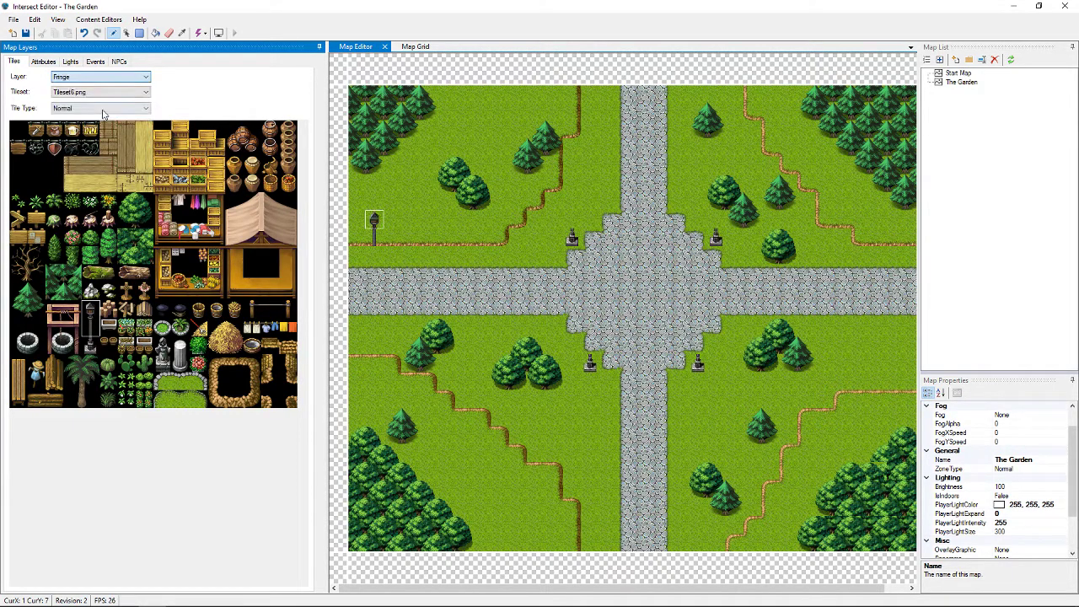
{"action": "left_click_drag", "start_coordinate": [373, 221], "coordinate": [572, 204]}
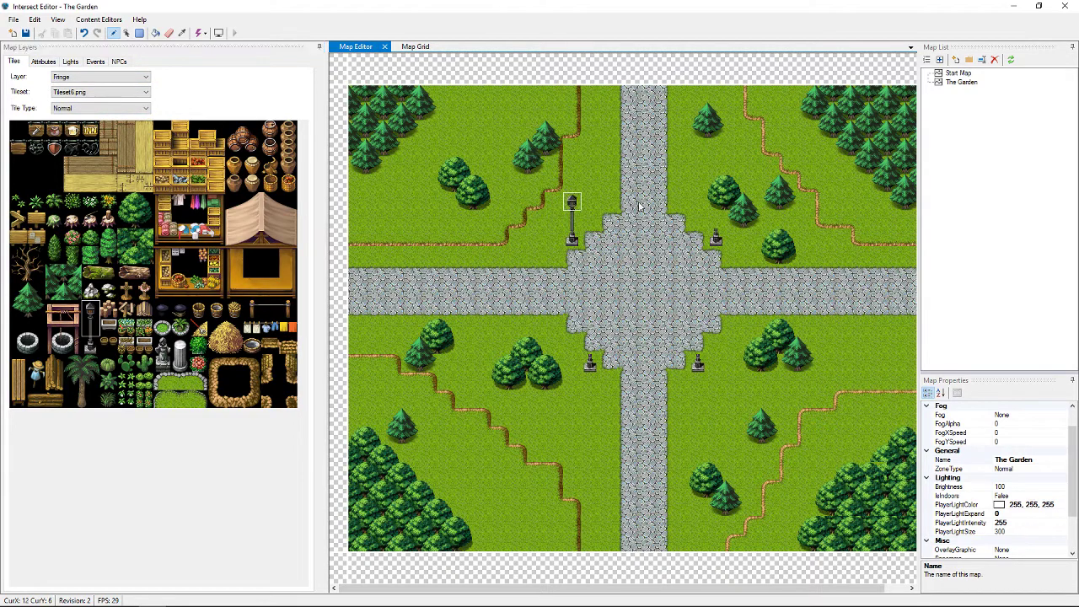
{"action": "left_click", "coordinate": [717, 202]}
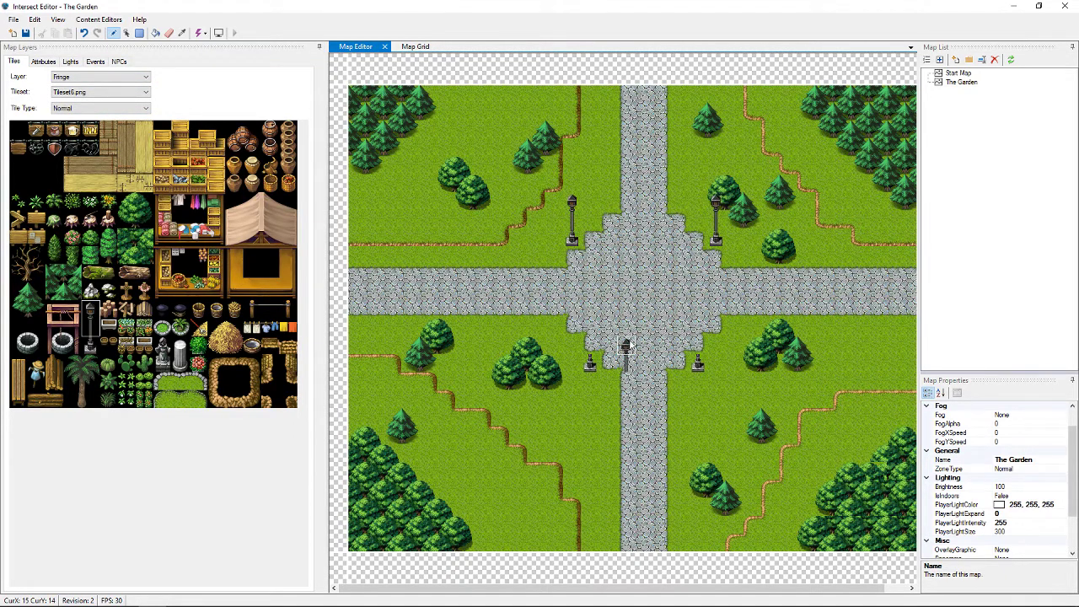
{"action": "left_click", "coordinate": [590, 326]}
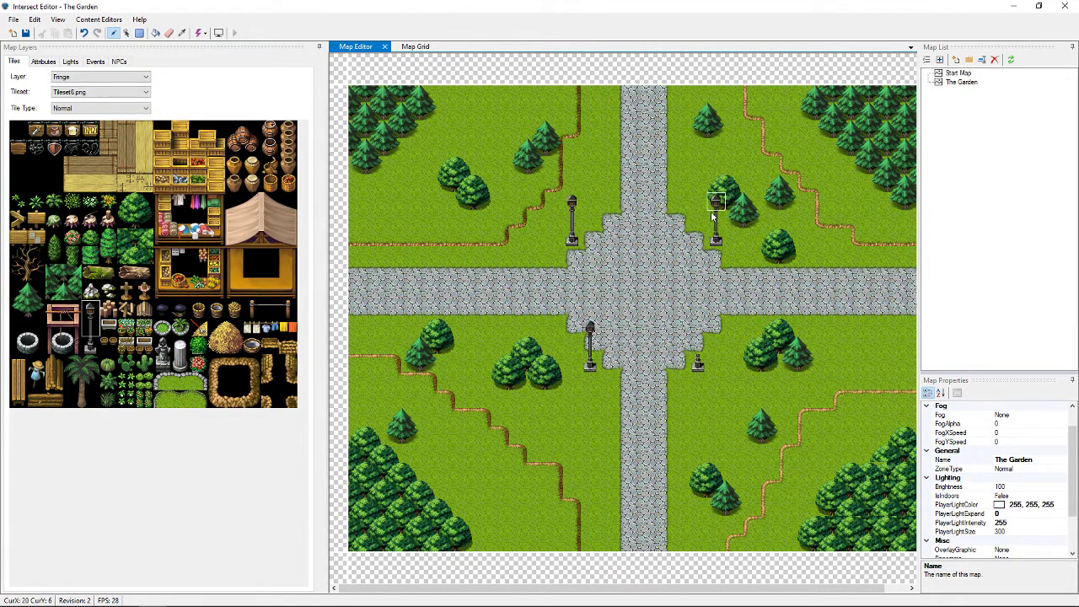
{"action": "left_click", "coordinate": [697, 326]}
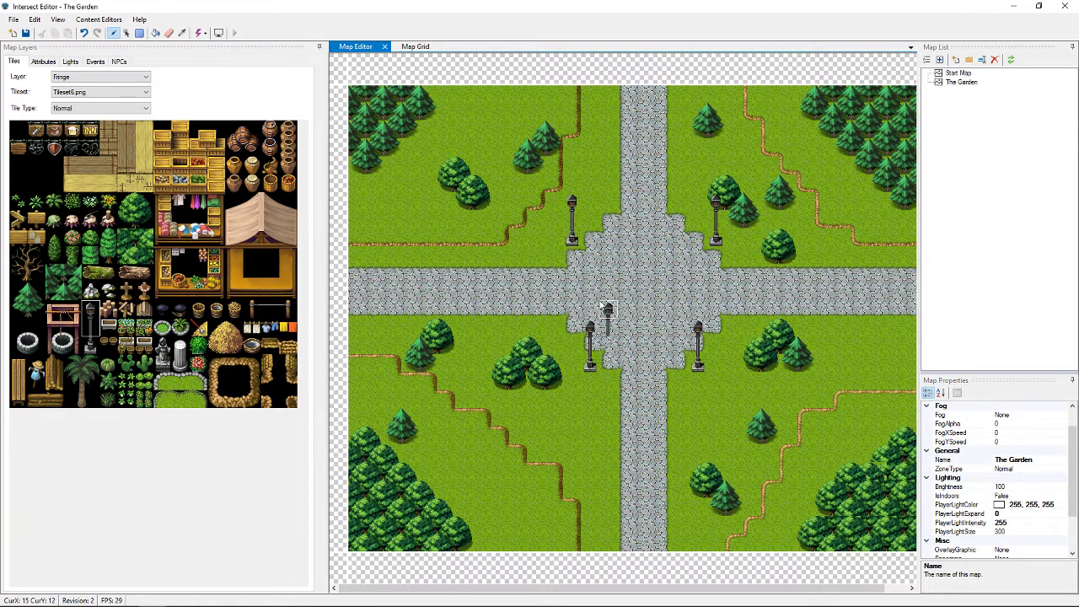
Toggle the layer to Mask and back to Fringe, then select the empty tile
{"action": "left_click", "coordinate": [149, 78]}
{"action": "left_click", "coordinate": [133, 95]}
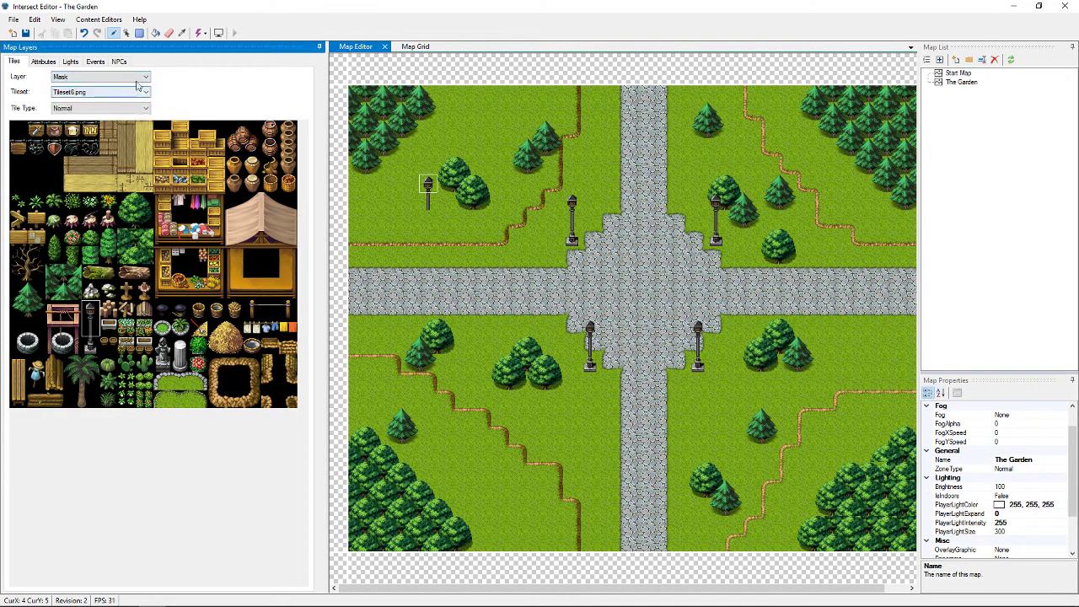
{"action": "left_click", "coordinate": [148, 79]}
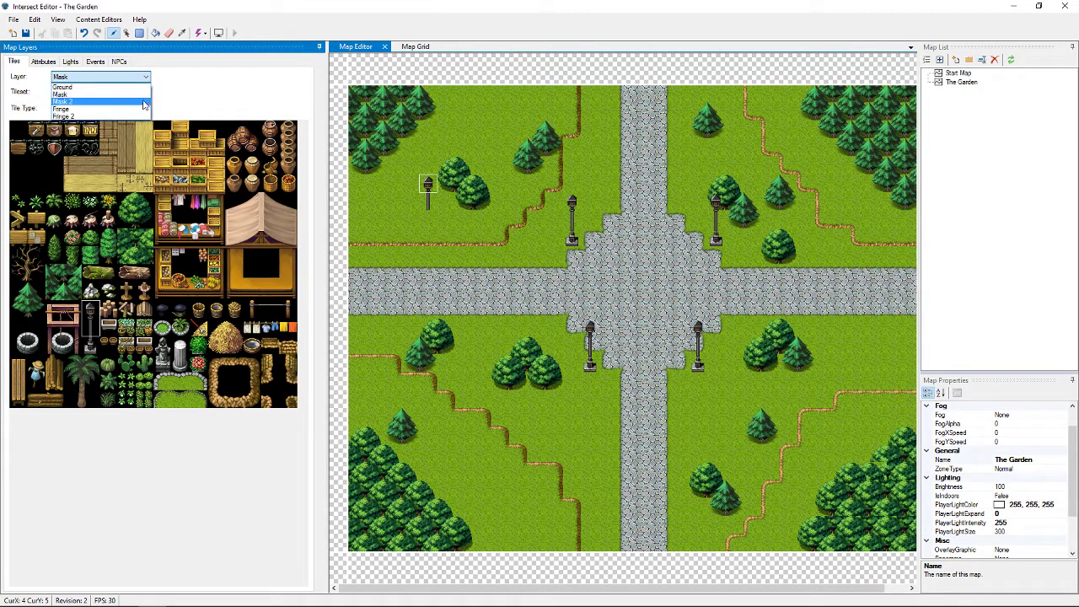
{"action": "left_click", "coordinate": [134, 109]}
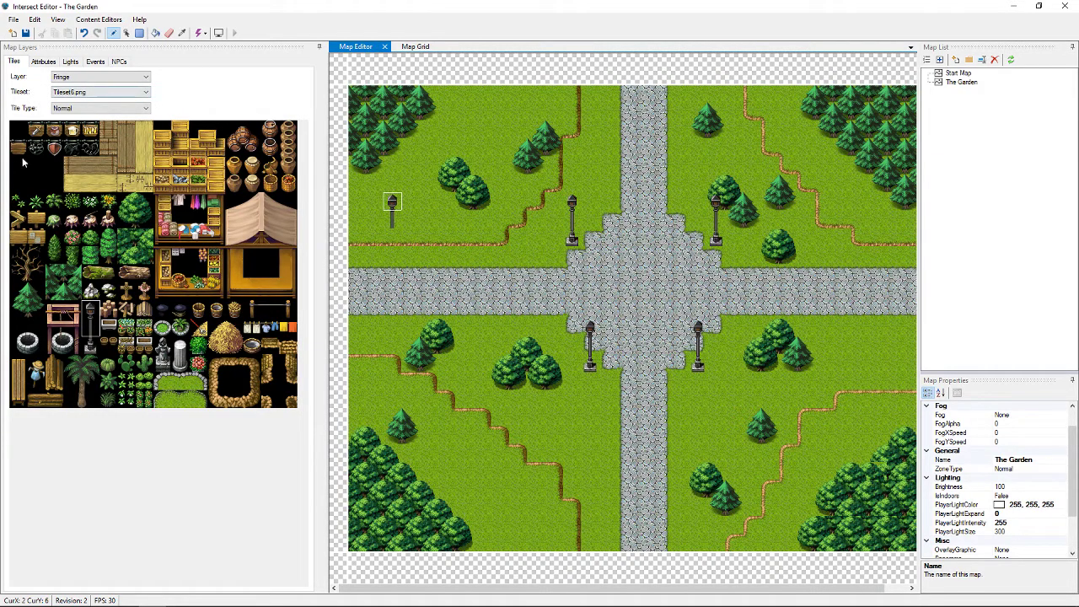
{"action": "left_click", "coordinate": [19, 133]}
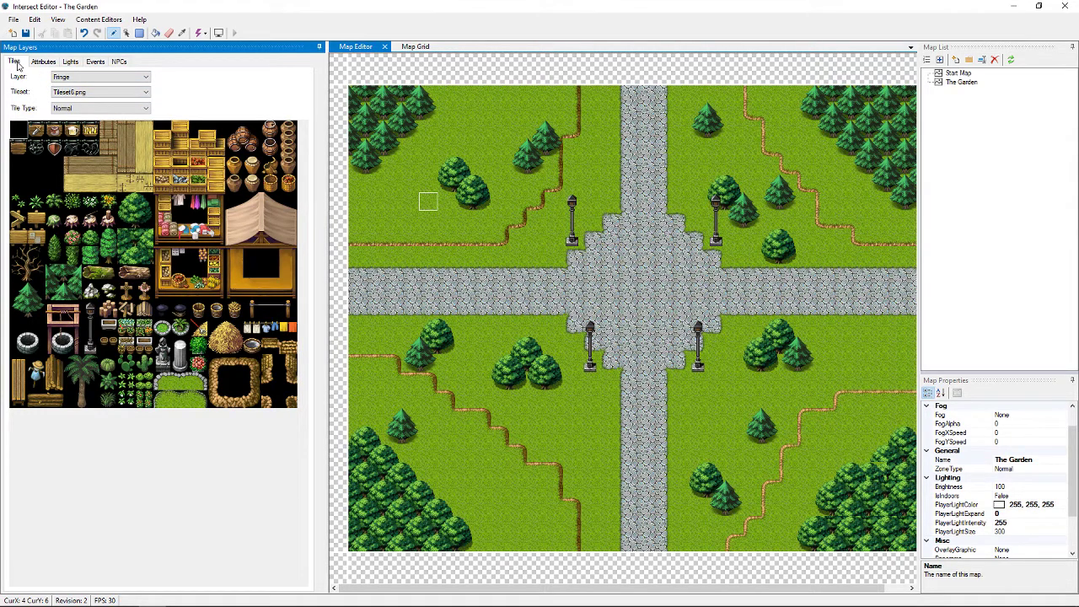
Using the Blocked attribute, mark all four plaza lamp posts as blocked
{"action": "left_click", "coordinate": [44, 62]}
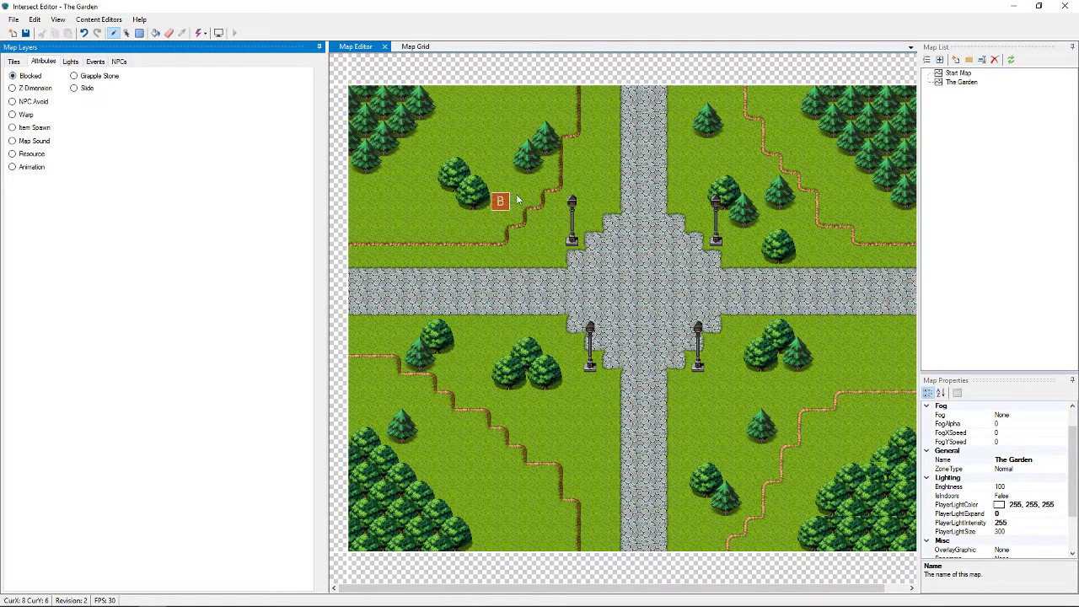
{"action": "left_click", "coordinate": [575, 243]}
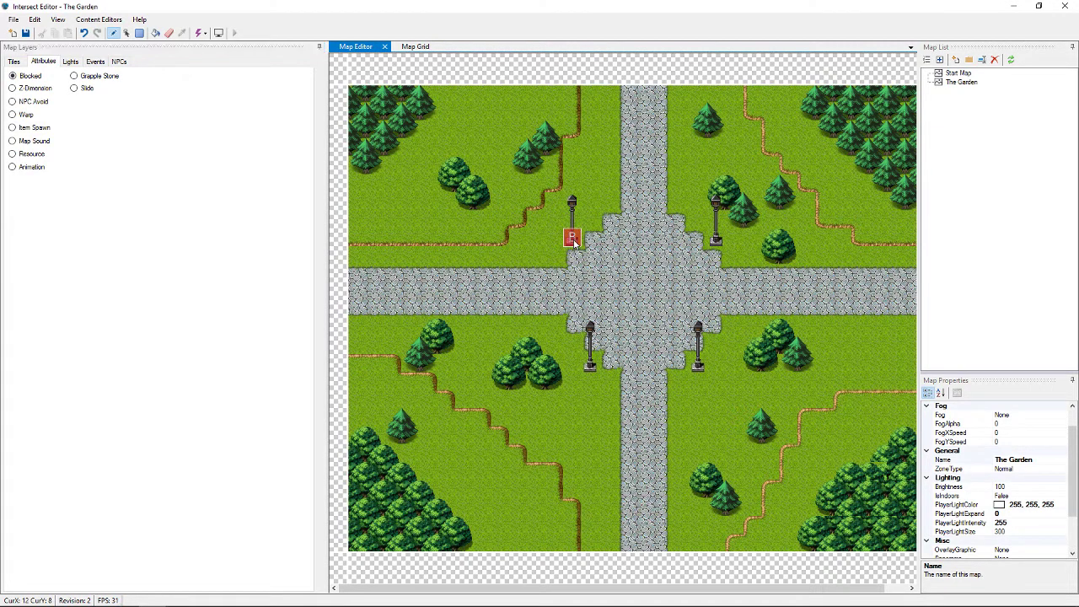
{"action": "left_click", "coordinate": [718, 244]}
{"action": "left_click", "coordinate": [697, 364]}
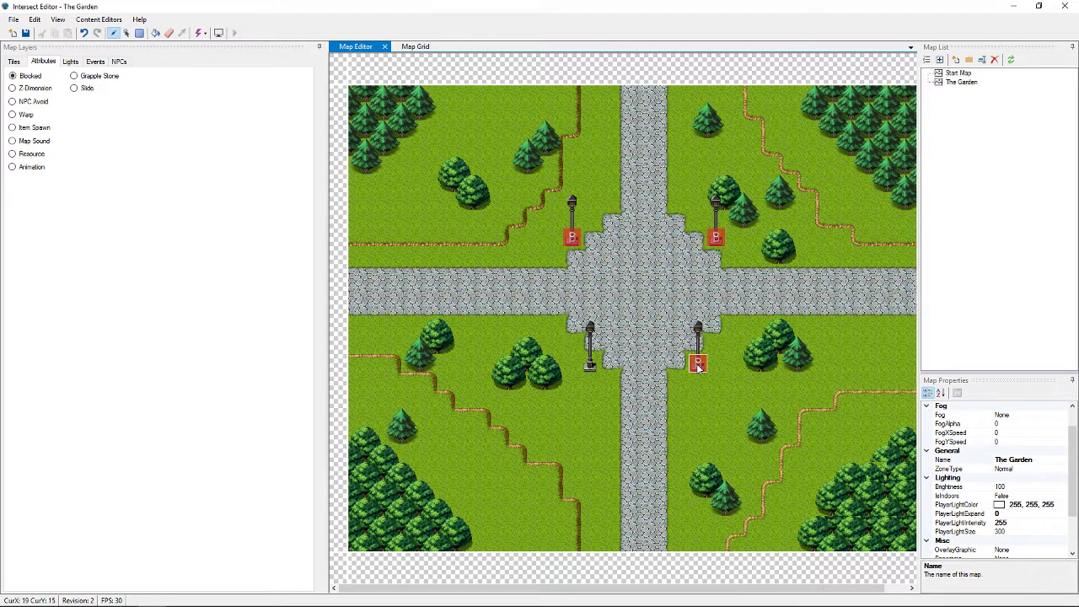
{"action": "left_click", "coordinate": [590, 368]}
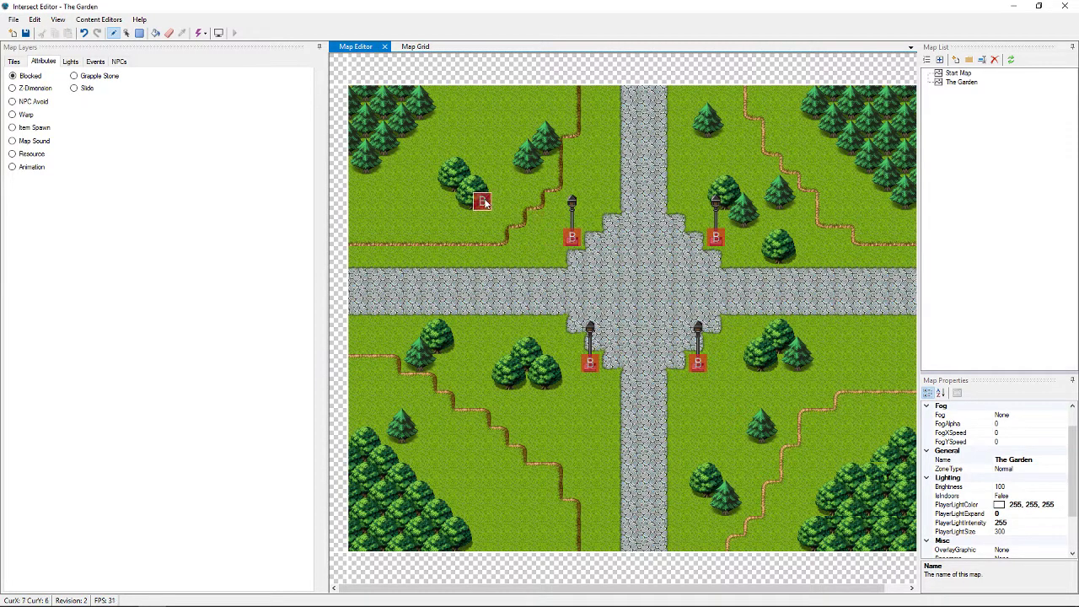
Block the trees in the upper-left and upper-right areas and the upper-right forest edge
{"action": "left_click_drag", "start_coordinate": [484, 202], "coordinate": [448, 185]}
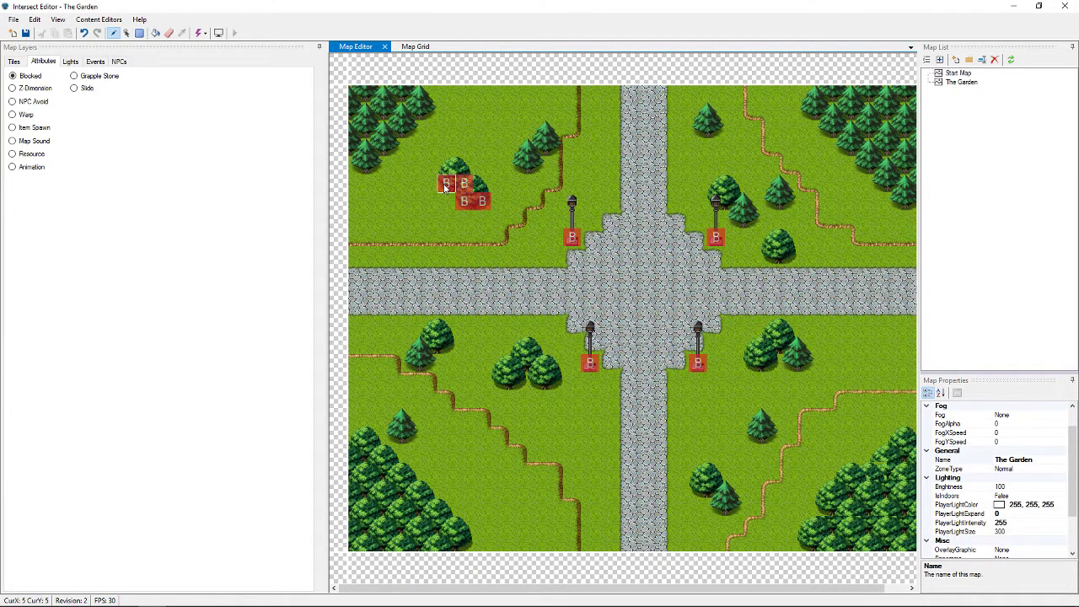
{"action": "left_click_drag", "start_coordinate": [531, 172], "coordinate": [555, 145]}
{"action": "left_click_drag", "start_coordinate": [699, 133], "coordinate": [713, 133]}
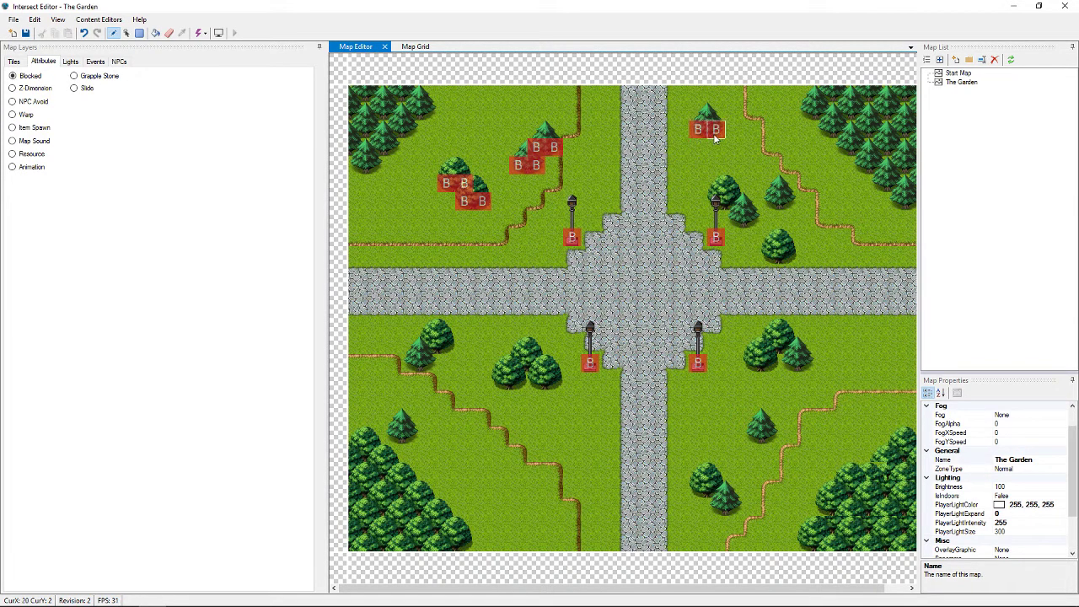
{"action": "left_click", "coordinate": [719, 204]}
{"action": "mouse_move", "coordinate": [722, 209]}
{"action": "left_mouse_down"}
{"action": "mouse_move", "coordinate": [735, 203]}
{"action": "mouse_move", "coordinate": [735, 220]}
{"action": "mouse_move", "coordinate": [750, 221]}
{"action": "mouse_move", "coordinate": [790, 200]}
{"action": "left_mouse_up"}
{"action": "left_click", "coordinate": [789, 201]}
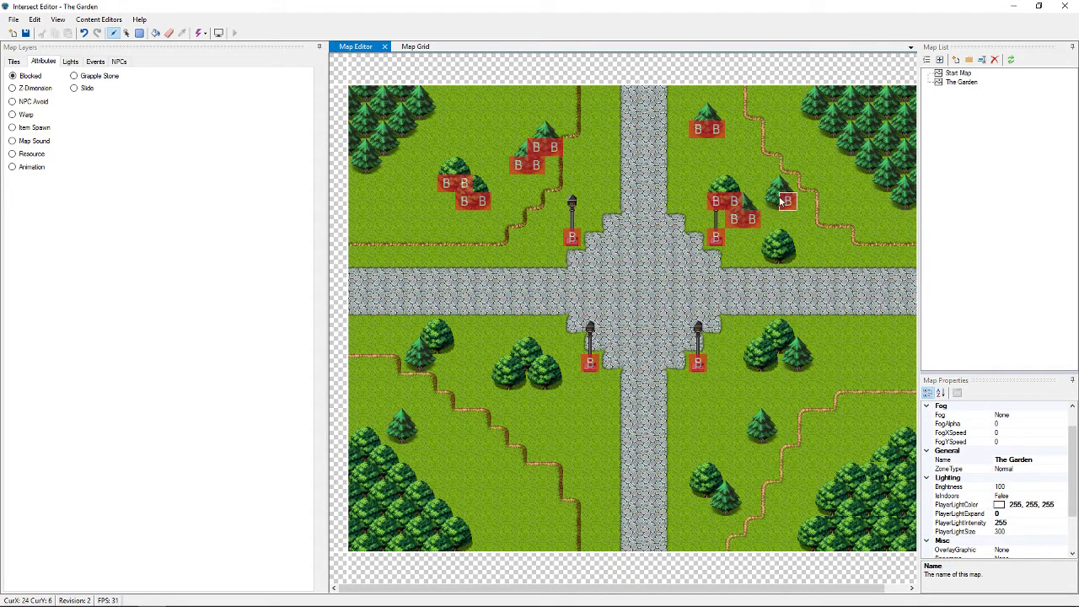
{"action": "left_click_drag", "start_coordinate": [772, 257], "coordinate": [789, 257]}
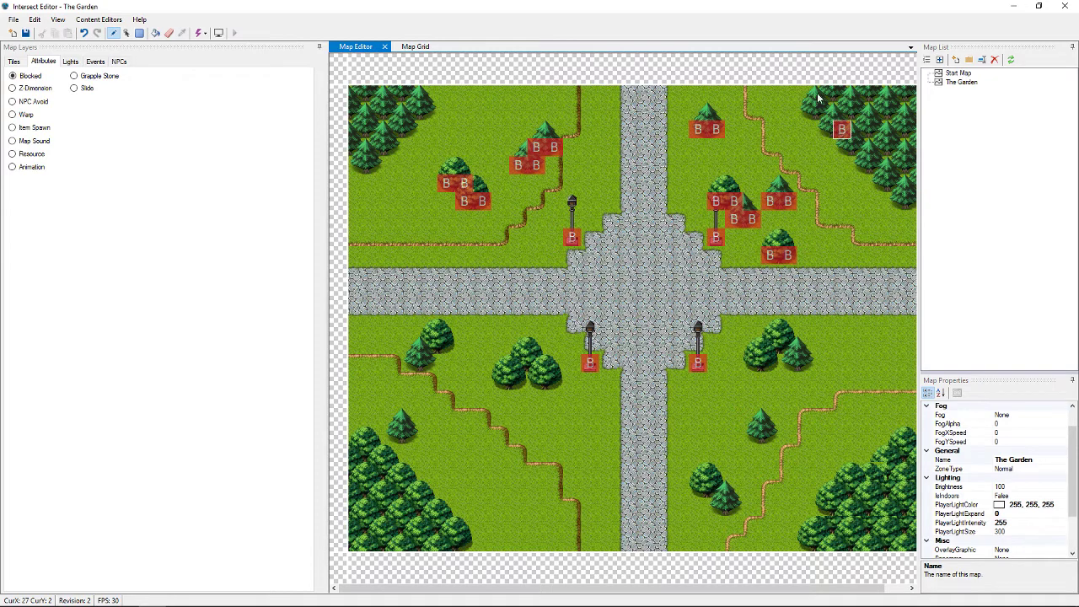
{"action": "mouse_move", "coordinate": [808, 94]}
{"action": "left_mouse_down"}
{"action": "mouse_move", "coordinate": [810, 128]}
{"action": "mouse_move", "coordinate": [859, 148]}
{"action": "mouse_move", "coordinate": [899, 202]}
{"action": "mouse_move", "coordinate": [914, 202]}
{"action": "left_mouse_up"}
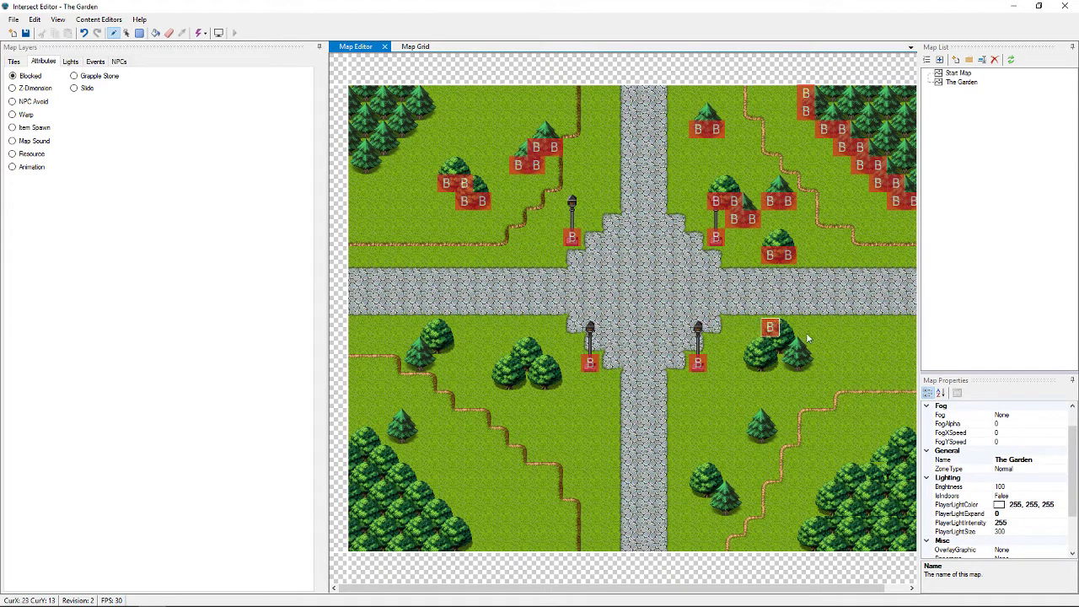
Block the trees beside the plaza, the lower-right and lower-left forest edges, and the upper-left forest edge
{"action": "left_click_drag", "start_coordinate": [752, 364], "coordinate": [802, 374]}
{"action": "left_click_drag", "start_coordinate": [753, 436], "coordinate": [764, 439]}
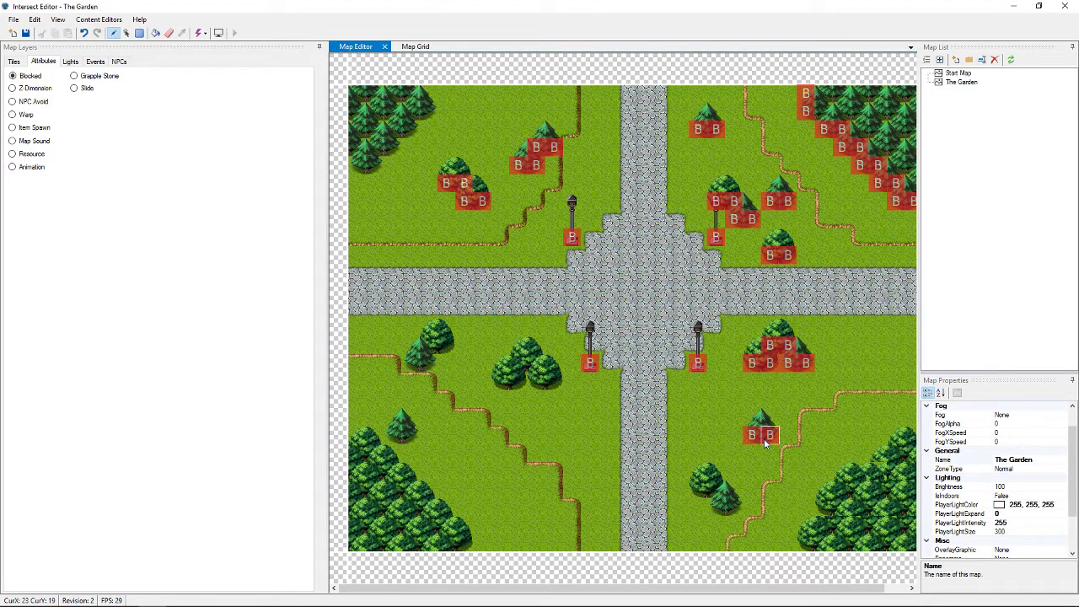
{"action": "left_click_drag", "start_coordinate": [700, 491], "coordinate": [734, 509]}
{"action": "left_click_drag", "start_coordinate": [807, 542], "coordinate": [910, 447]}
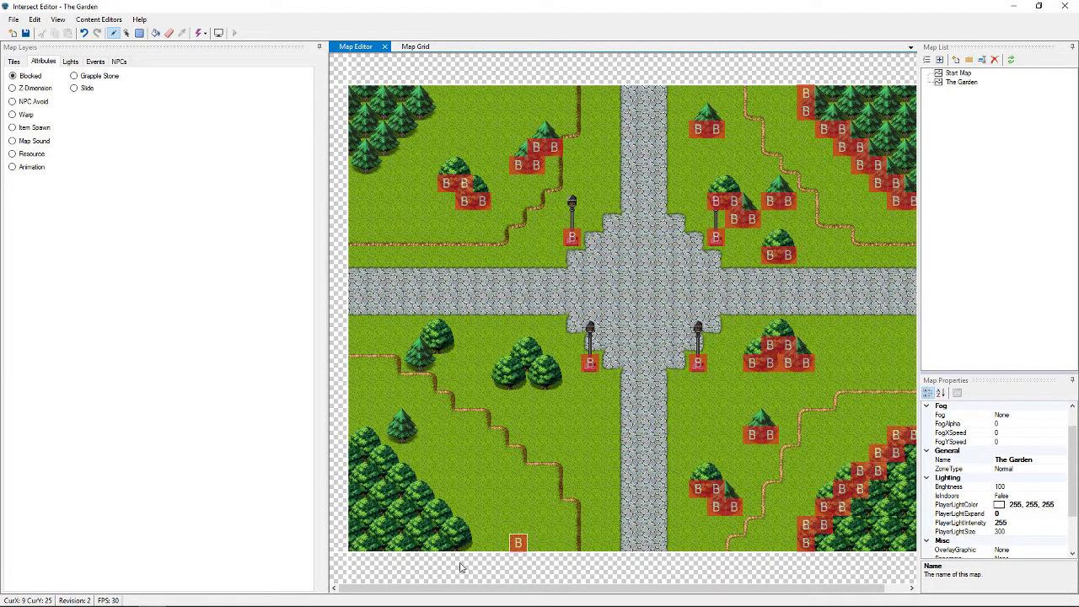
{"action": "mouse_move", "coordinate": [464, 544]}
{"action": "left_mouse_down"}
{"action": "mouse_move", "coordinate": [398, 470]}
{"action": "mouse_move", "coordinate": [360, 454]}
{"action": "mouse_move", "coordinate": [358, 437]}
{"action": "mouse_move", "coordinate": [411, 440]}
{"action": "left_mouse_up"}
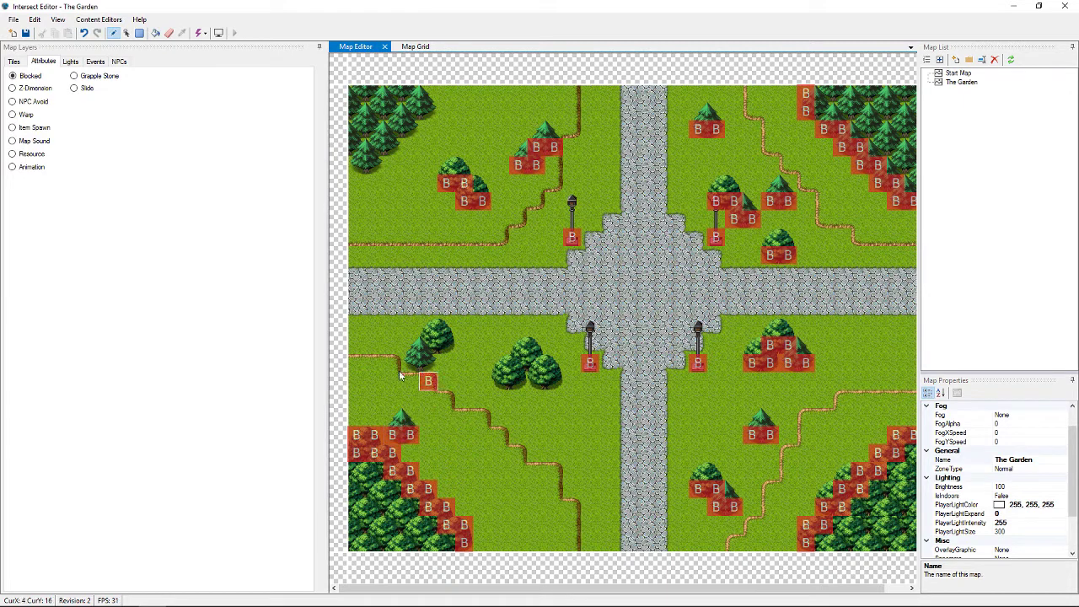
{"action": "mouse_move", "coordinate": [401, 377]}
{"action": "left_mouse_down"}
{"action": "mouse_move", "coordinate": [430, 365]}
{"action": "mouse_move", "coordinate": [430, 347]}
{"action": "mouse_move", "coordinate": [447, 354]}
{"action": "left_mouse_up"}
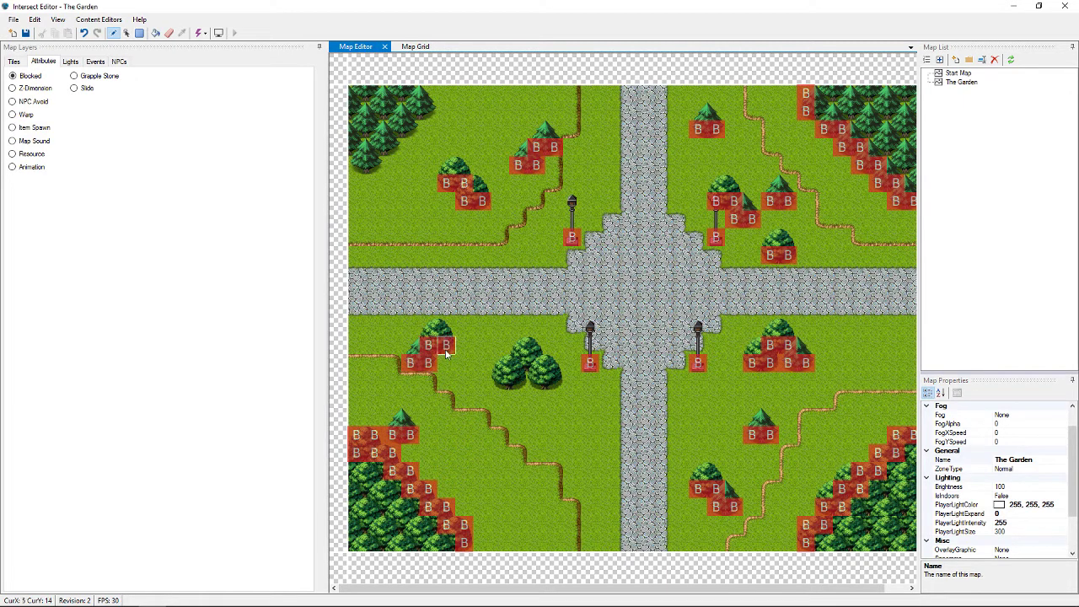
{"action": "mouse_move", "coordinate": [521, 384]}
{"action": "left_mouse_down"}
{"action": "mouse_move", "coordinate": [544, 387]}
{"action": "mouse_move", "coordinate": [538, 365]}
{"action": "left_mouse_up"}
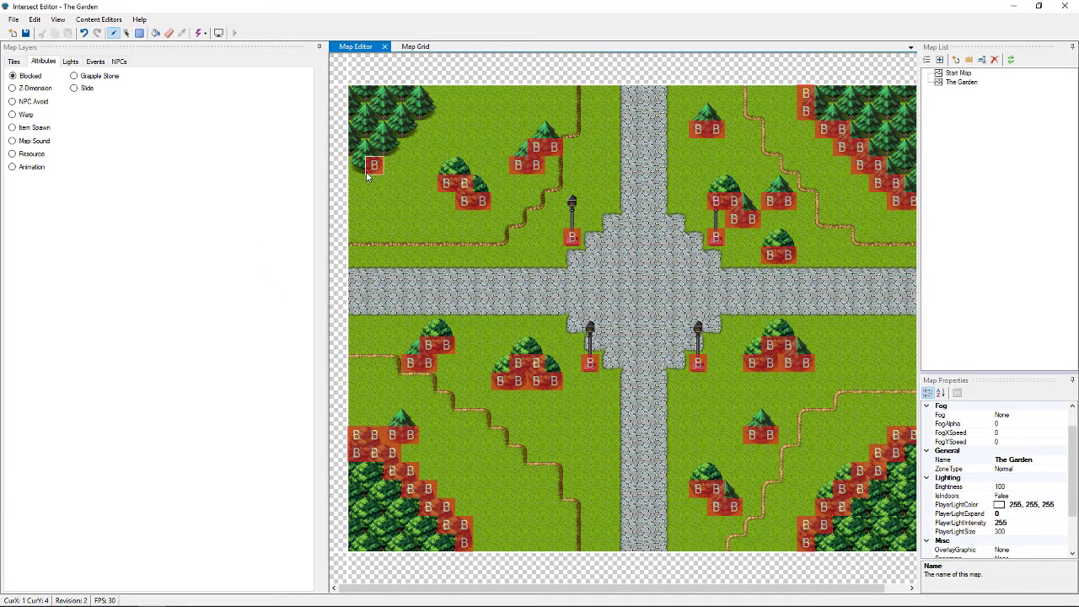
{"action": "mouse_move", "coordinate": [365, 172]}
{"action": "left_mouse_down"}
{"action": "mouse_move", "coordinate": [358, 167]}
{"action": "mouse_move", "coordinate": [392, 149]}
{"action": "mouse_move", "coordinate": [428, 101]}
{"action": "left_mouse_up"}
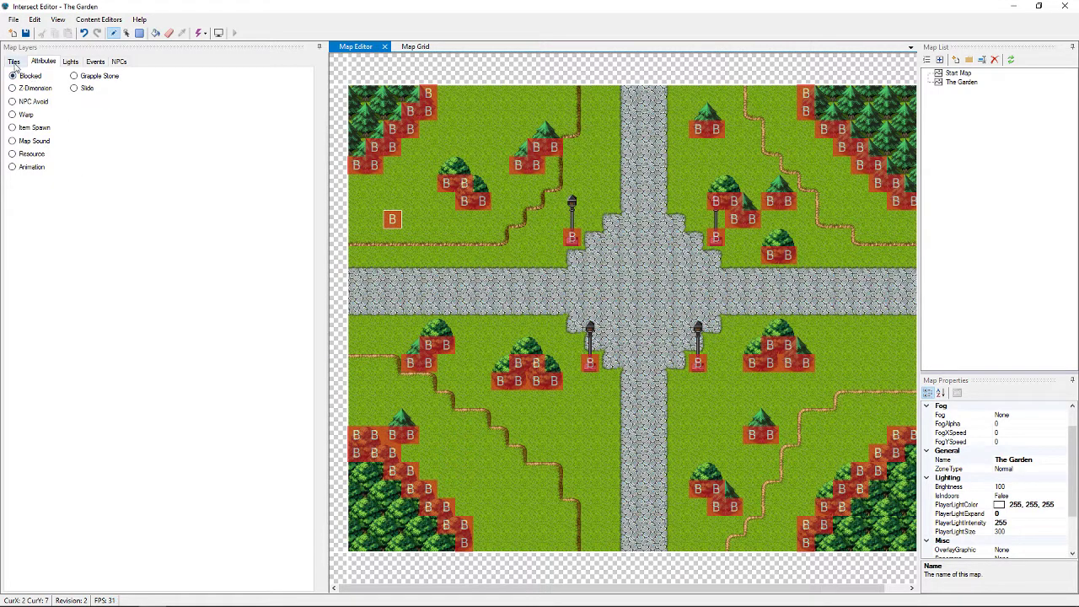
Return to the Tiles tab and save The Garden map, confirming Yes
{"action": "left_click", "coordinate": [15, 62]}
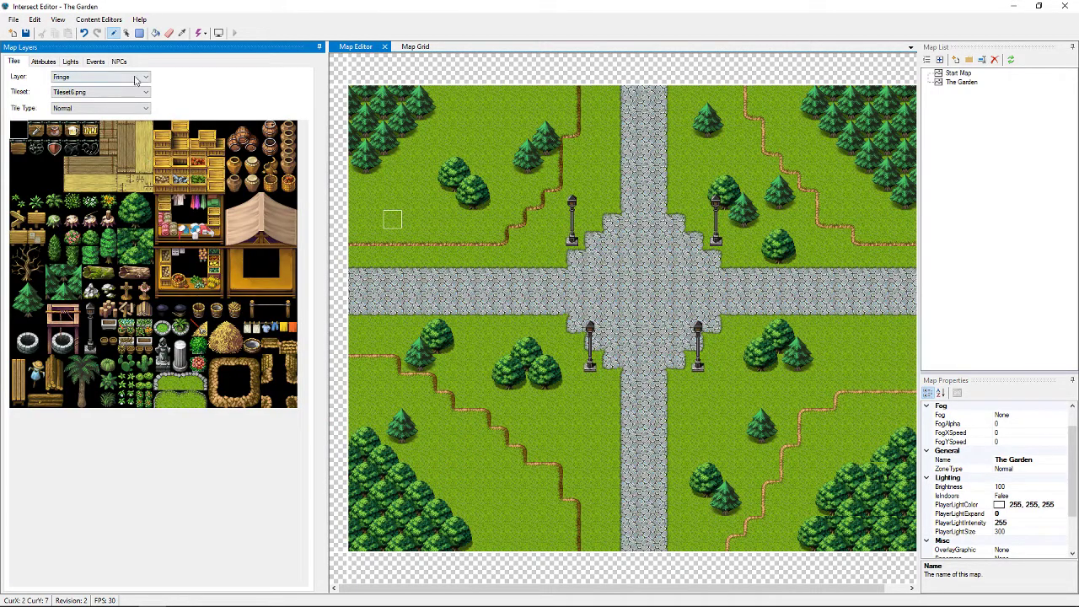
{"action": "left_click", "coordinate": [25, 32]}
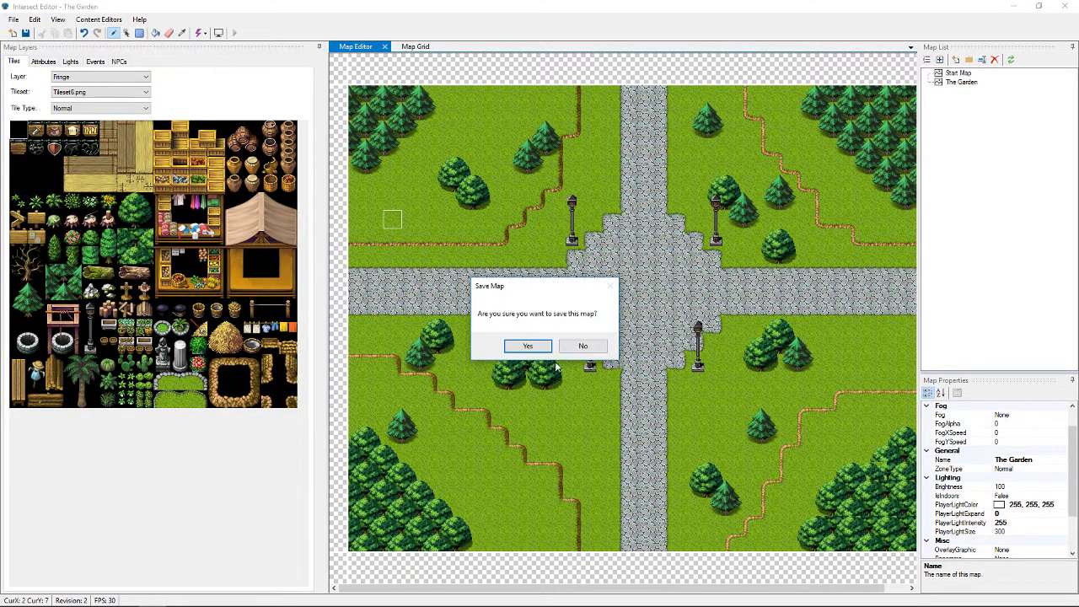
{"action": "left_click", "coordinate": [529, 347]}
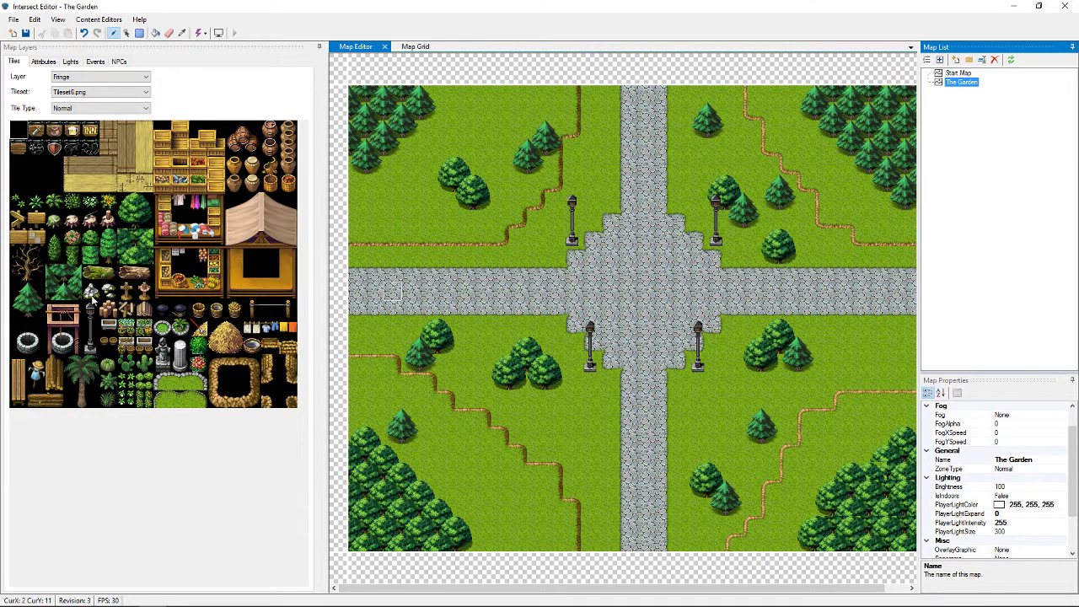
Load Tileset9.png, set the layer to Mask, and select the hexagram magic circle tiles
{"action": "left_click", "coordinate": [101, 92]}
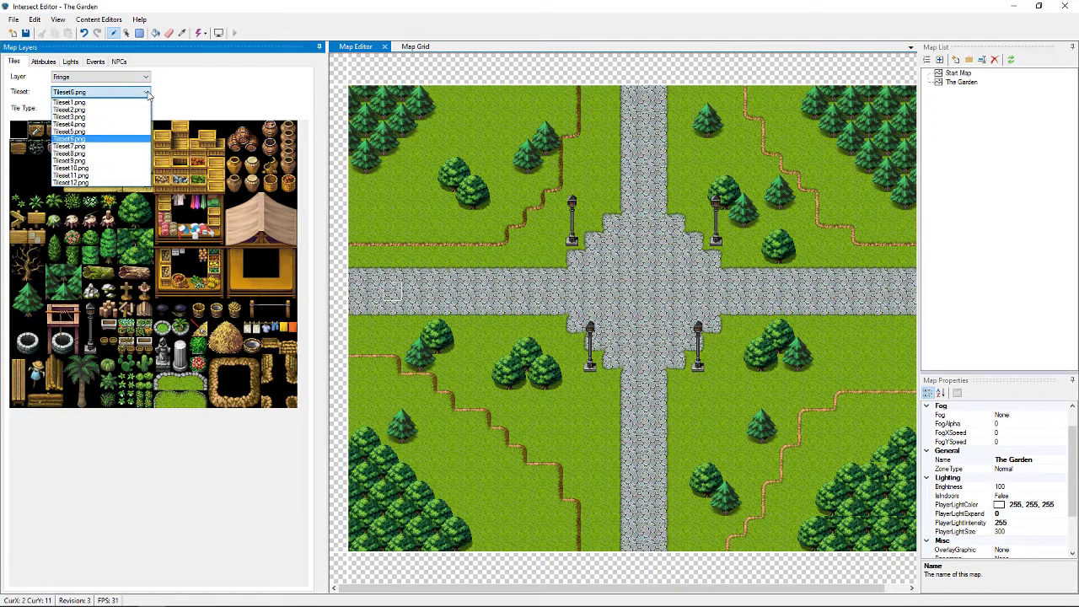
{"action": "left_click", "coordinate": [116, 154]}
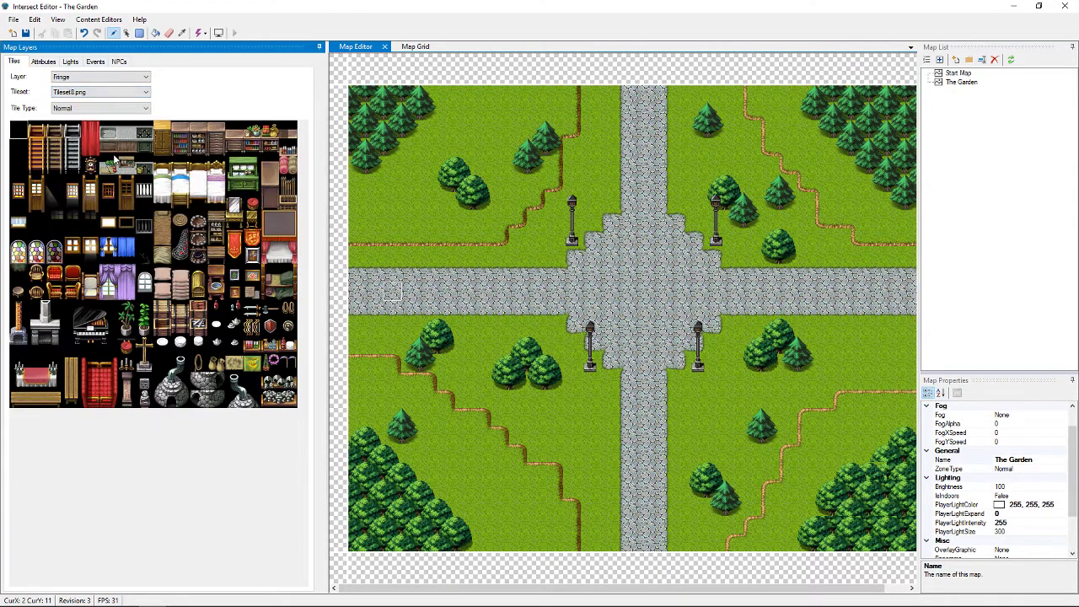
{"action": "left_click", "coordinate": [101, 91]}
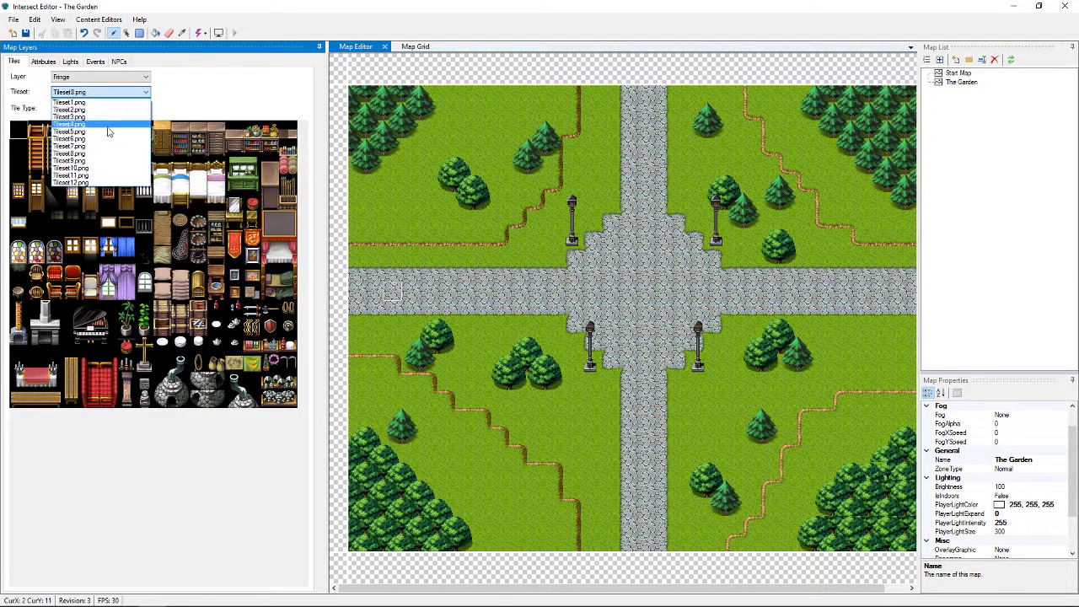
{"action": "left_click", "coordinate": [94, 161]}
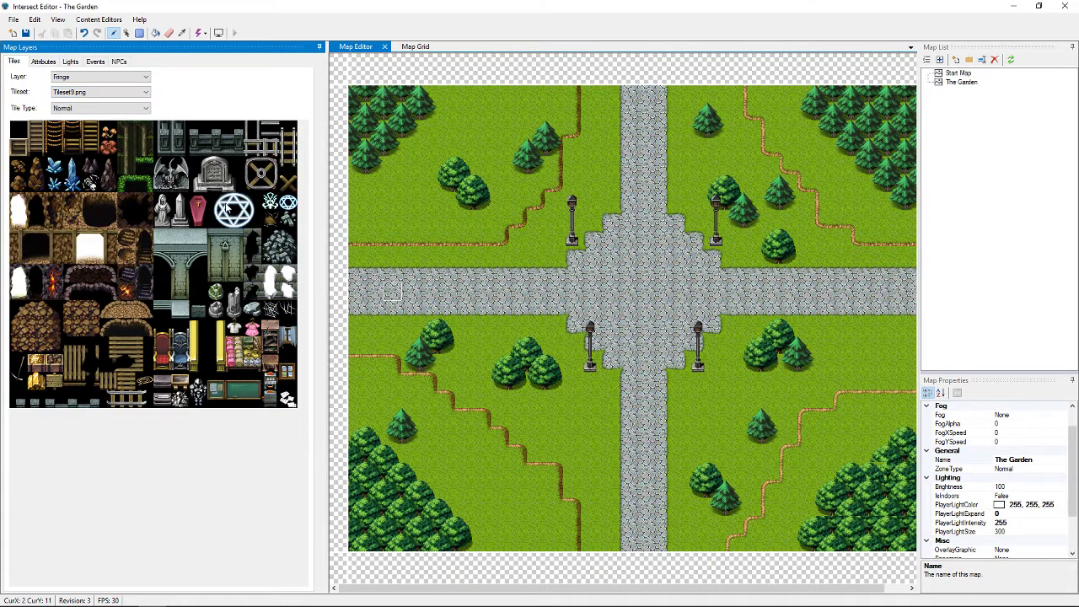
{"action": "left_click", "coordinate": [127, 76]}
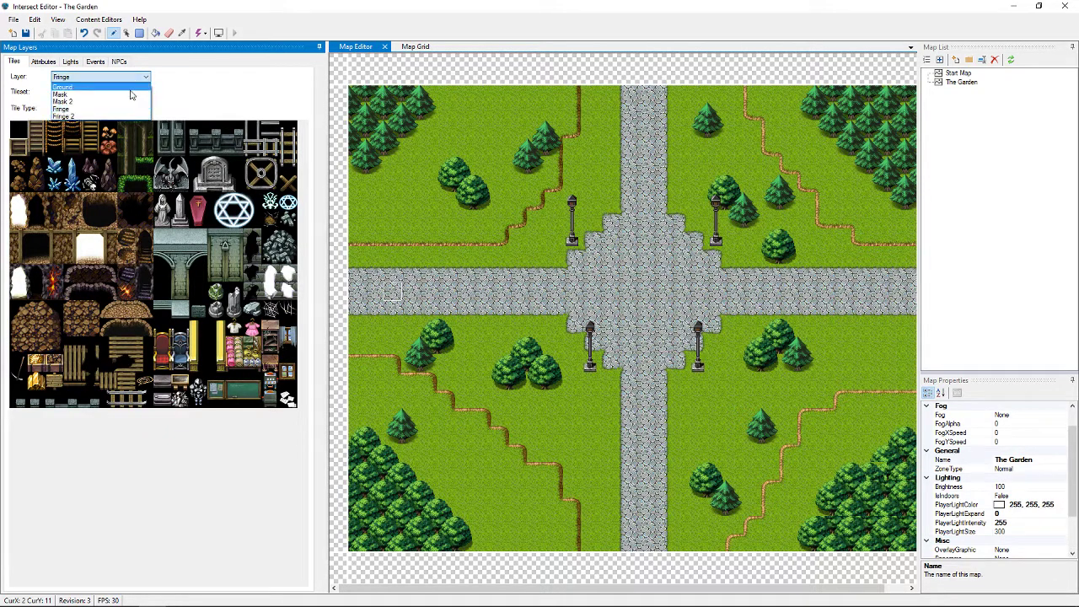
{"action": "left_click", "coordinate": [130, 97]}
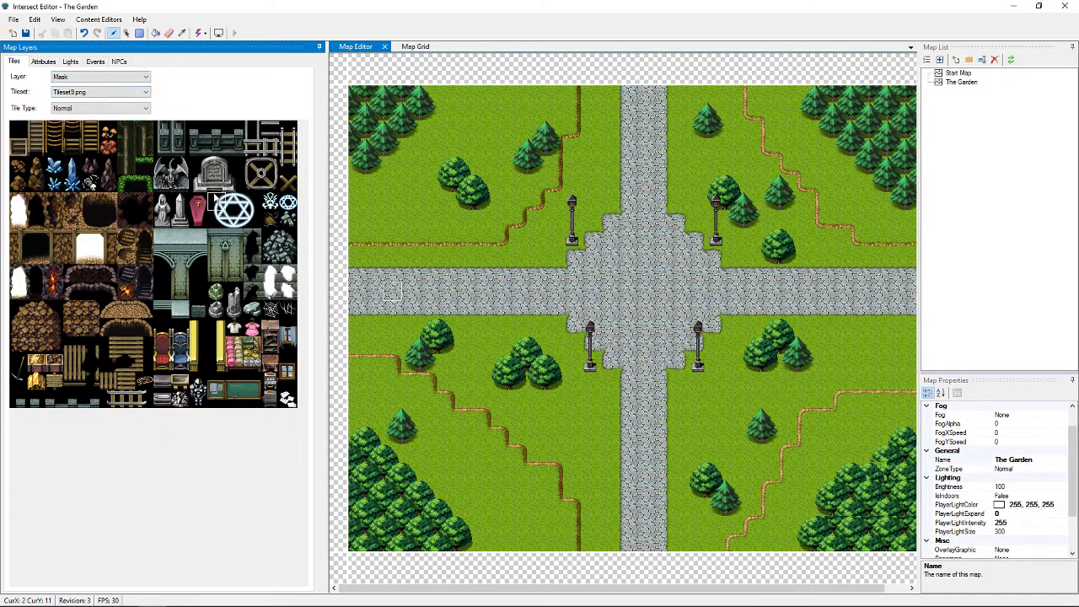
{"action": "left_click", "coordinate": [236, 209]}
{"action": "left_click_drag", "start_coordinate": [236, 211], "coordinate": [247, 223]}
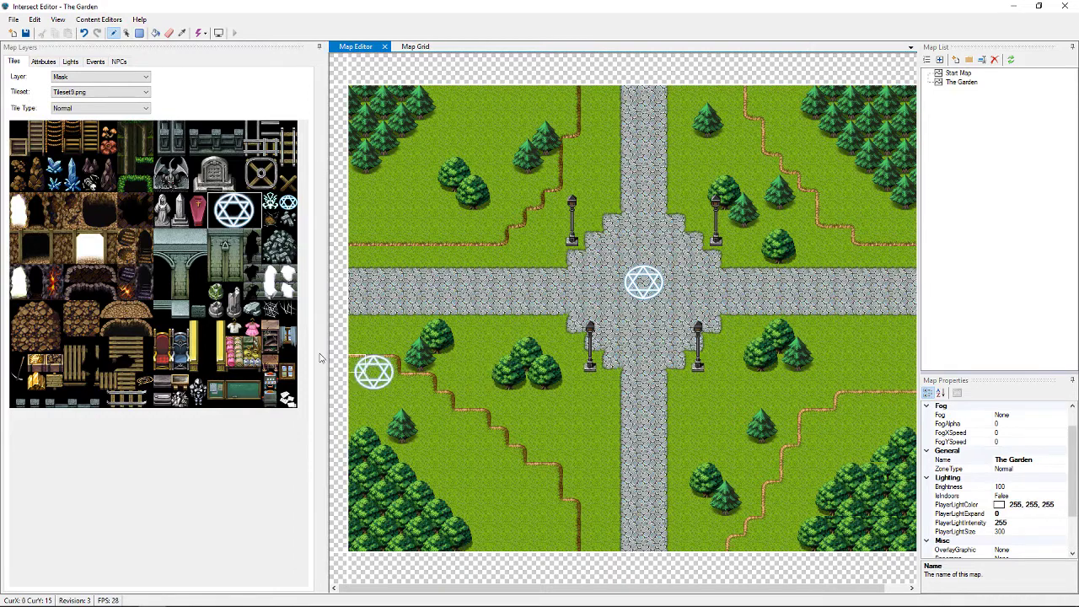
{"action": "left_click", "coordinate": [218, 202]}
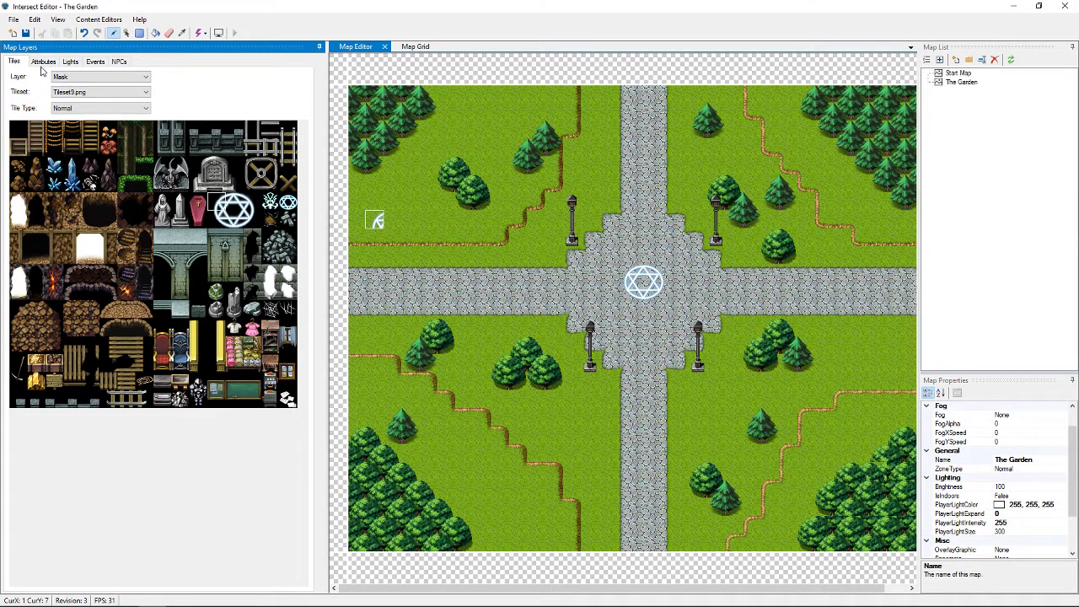
Open the Class Editor from Content Editors and drag its window lower on screen
{"action": "left_click", "coordinate": [95, 20]}
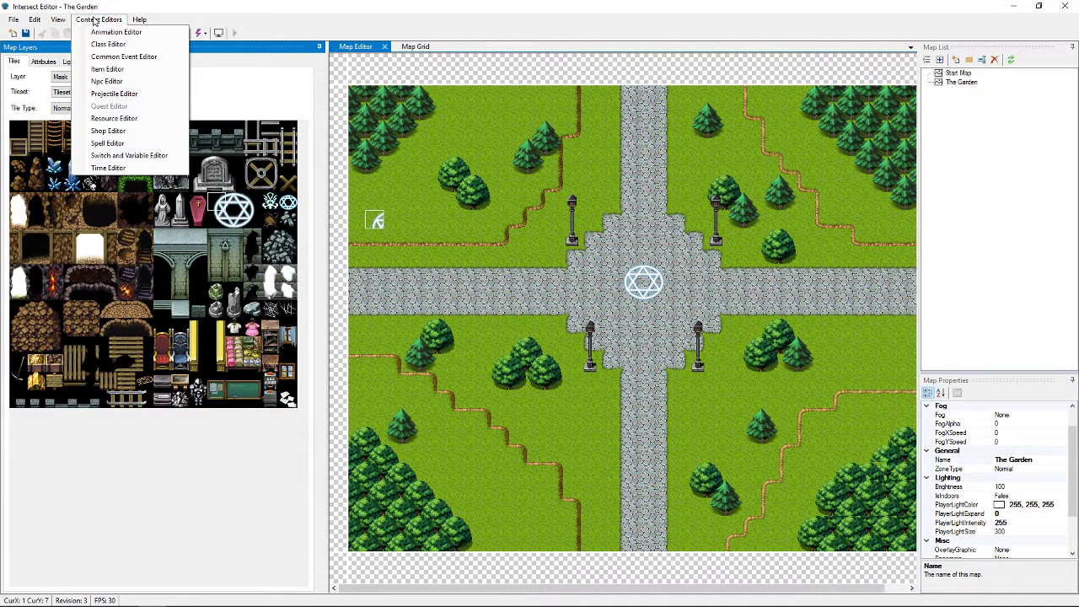
{"action": "left_click", "coordinate": [99, 44]}
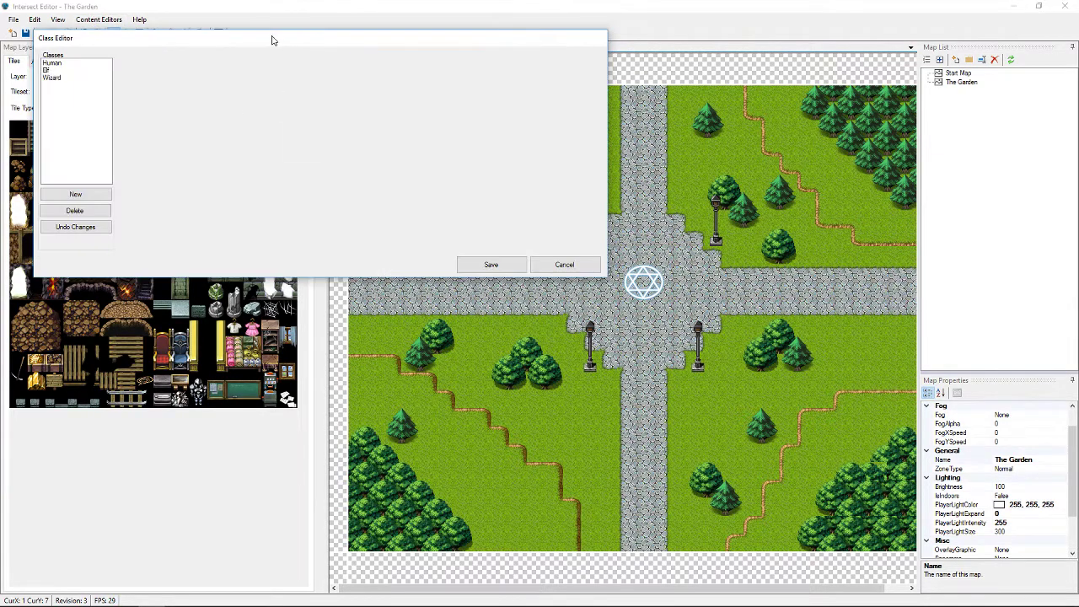
{"action": "left_click_drag", "start_coordinate": [271, 39], "coordinate": [277, 173]}
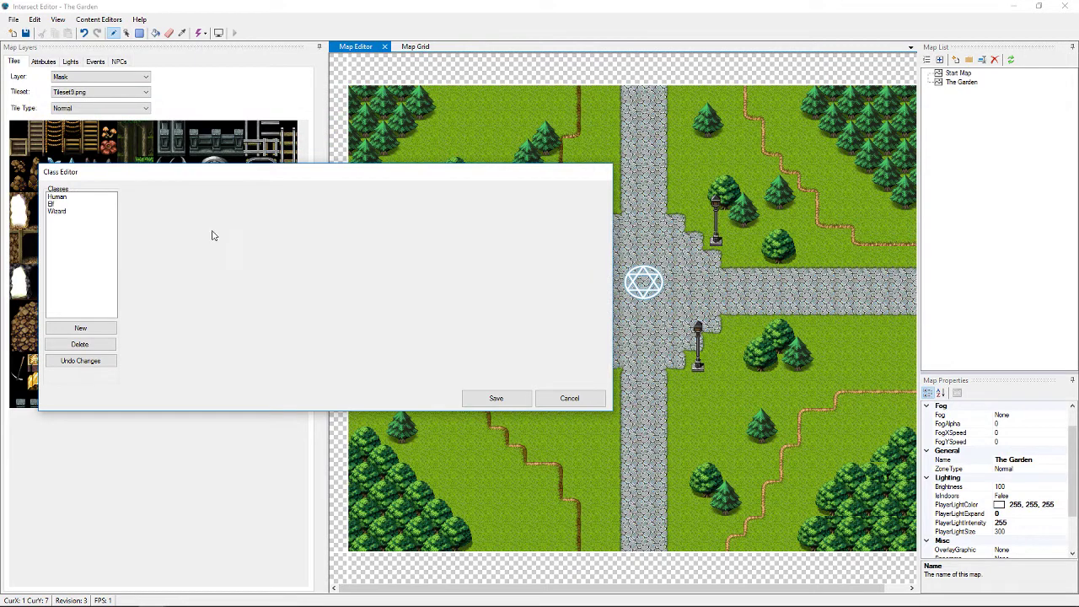
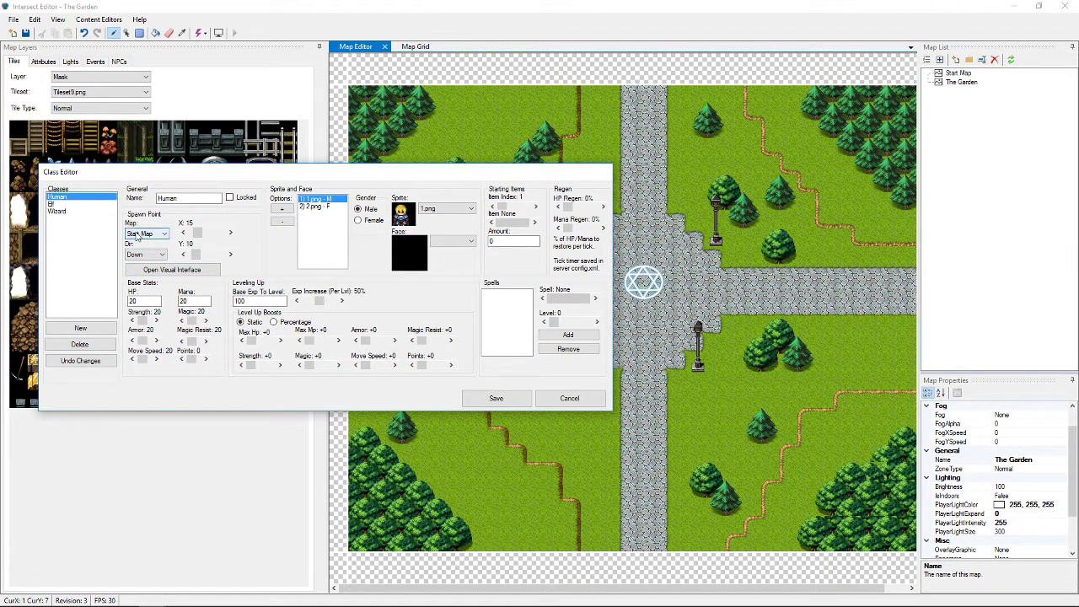
Set the Human class spawn map to The Garden, facing Down
{"action": "left_click", "coordinate": [164, 233]}
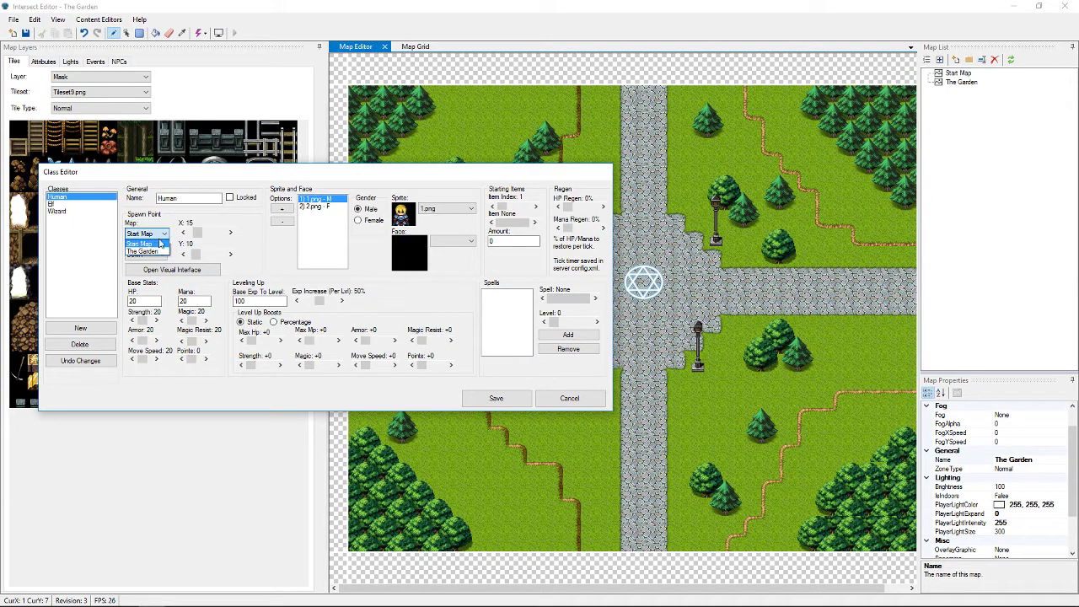
{"action": "left_click", "coordinate": [150, 253]}
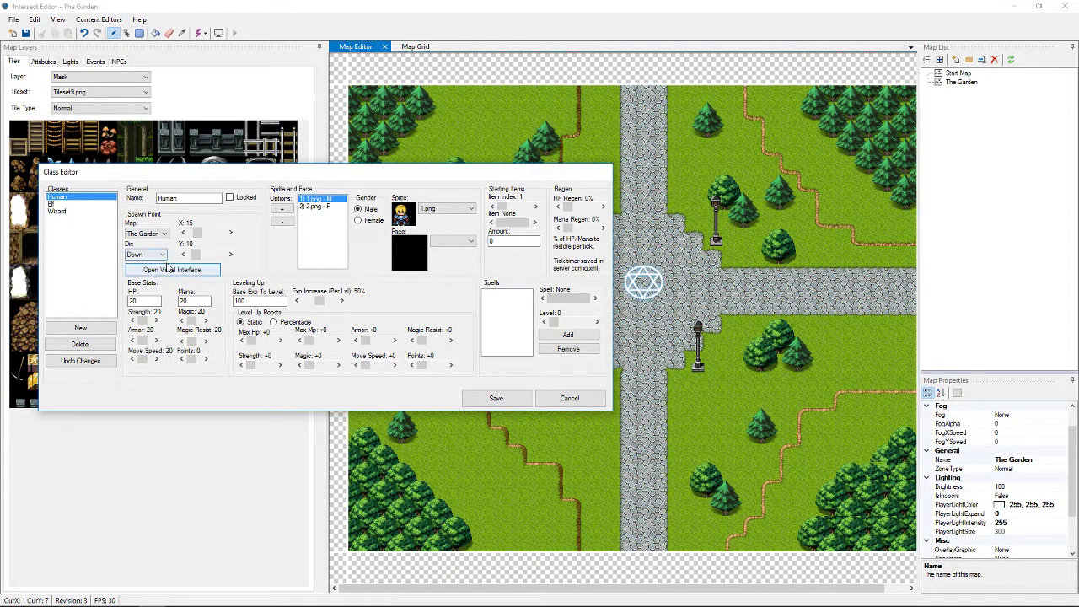
{"action": "left_click", "coordinate": [162, 257]}
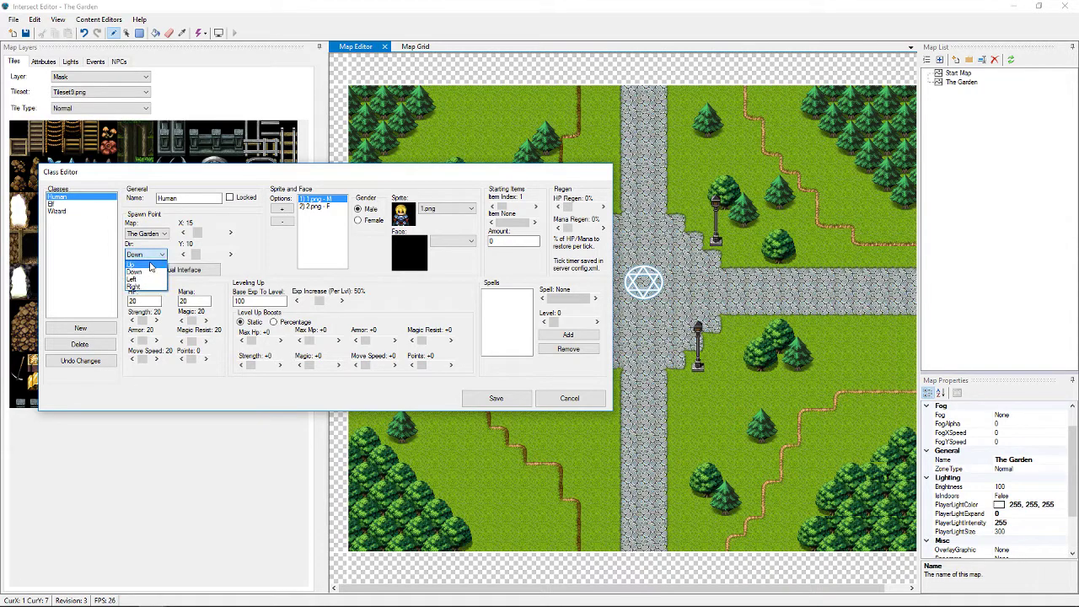
{"action": "left_click", "coordinate": [149, 272]}
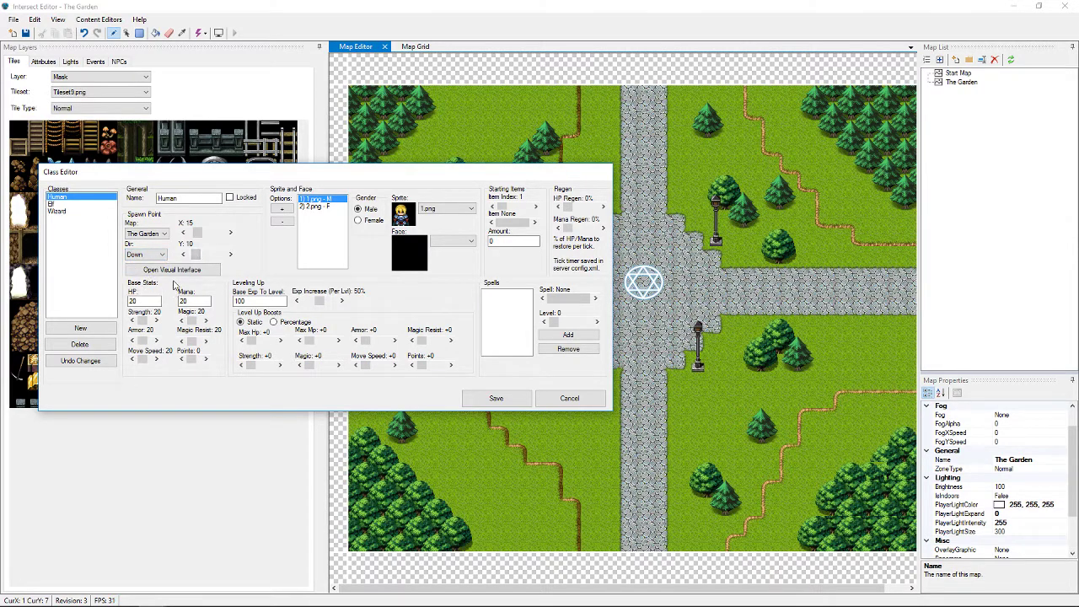
Pick the plaza centre tile as the spawn point and save the class
{"action": "left_click", "coordinate": [188, 271]}
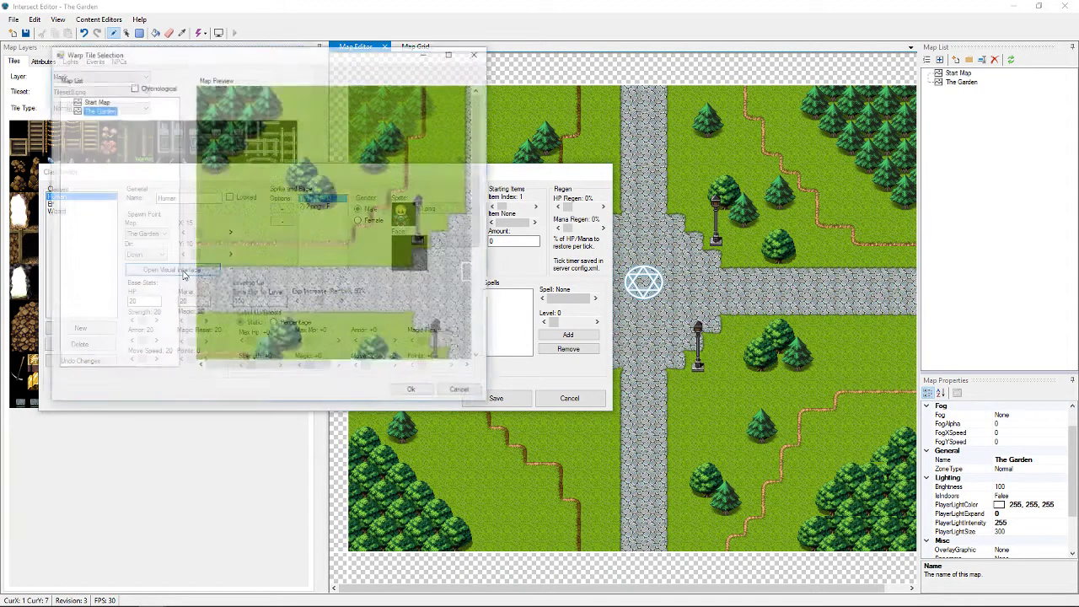
{"action": "left_click_drag", "start_coordinate": [324, 366], "coordinate": [386, 366]}
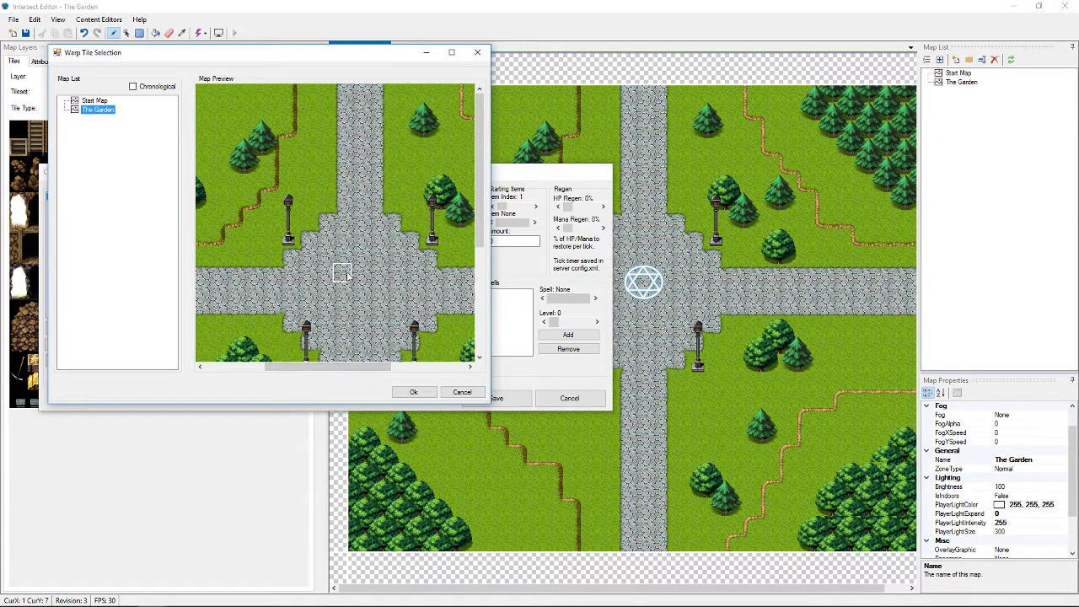
{"action": "left_click", "coordinate": [361, 274]}
{"action": "left_click", "coordinate": [426, 396]}
{"action": "left_click", "coordinate": [498, 399]}
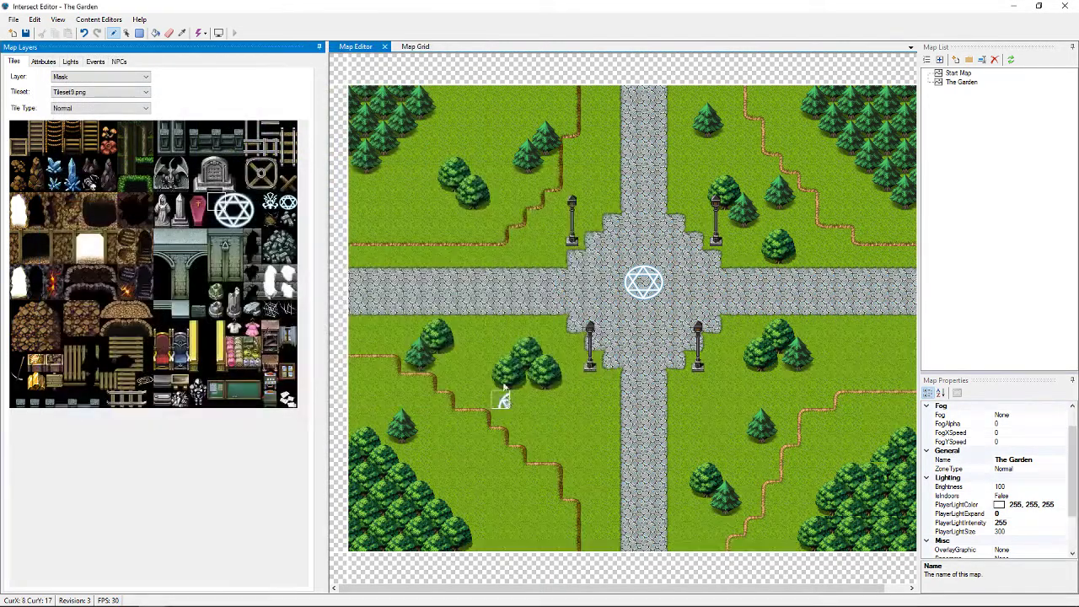
Save The Garden map, confirming Yes
{"action": "left_click", "coordinate": [26, 34]}
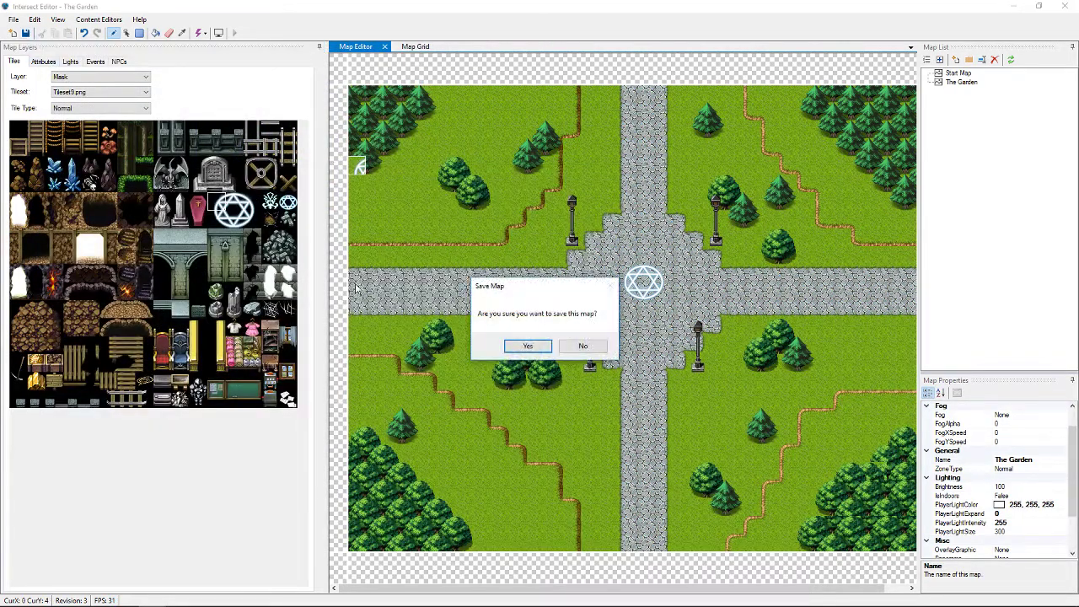
{"action": "left_click", "coordinate": [529, 346]}
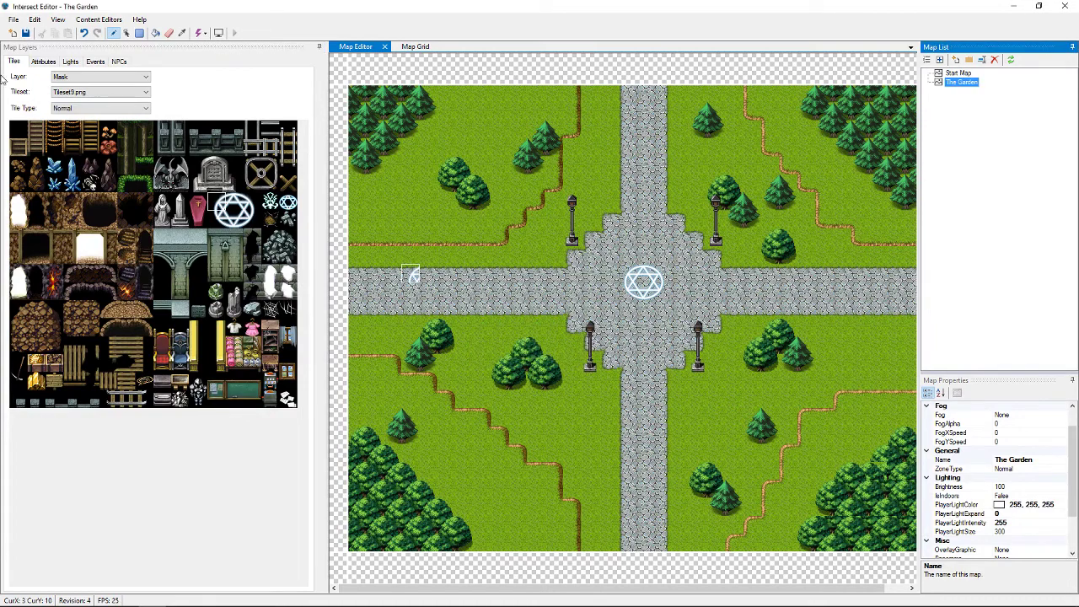
{"action": "left_click", "coordinate": [99, 20]}
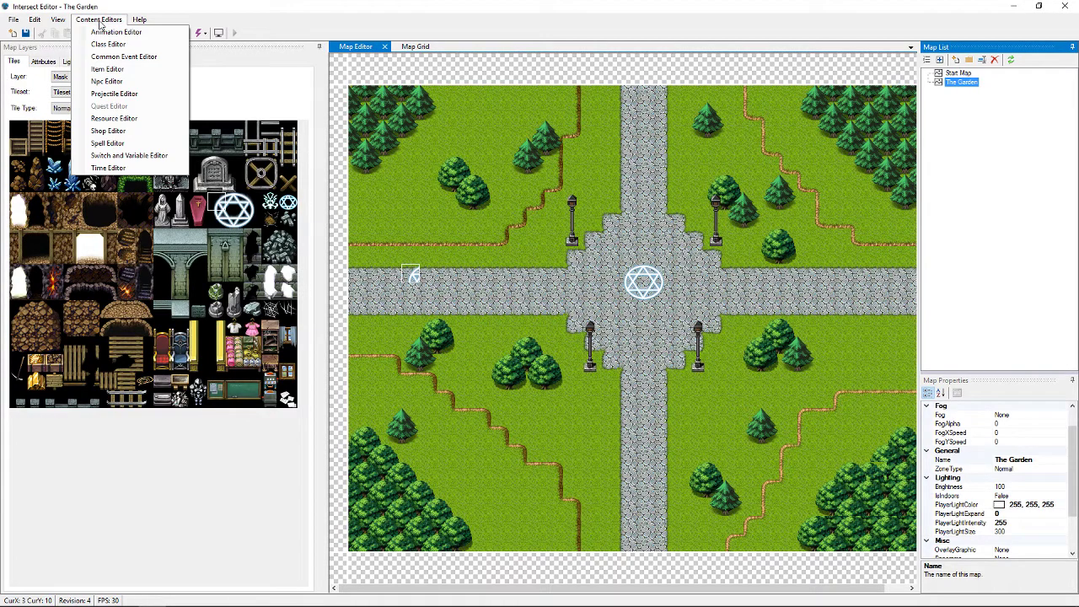
In the Class Editor, check that the Human class spawns on the plaza tile
{"action": "left_click", "coordinate": [107, 44]}
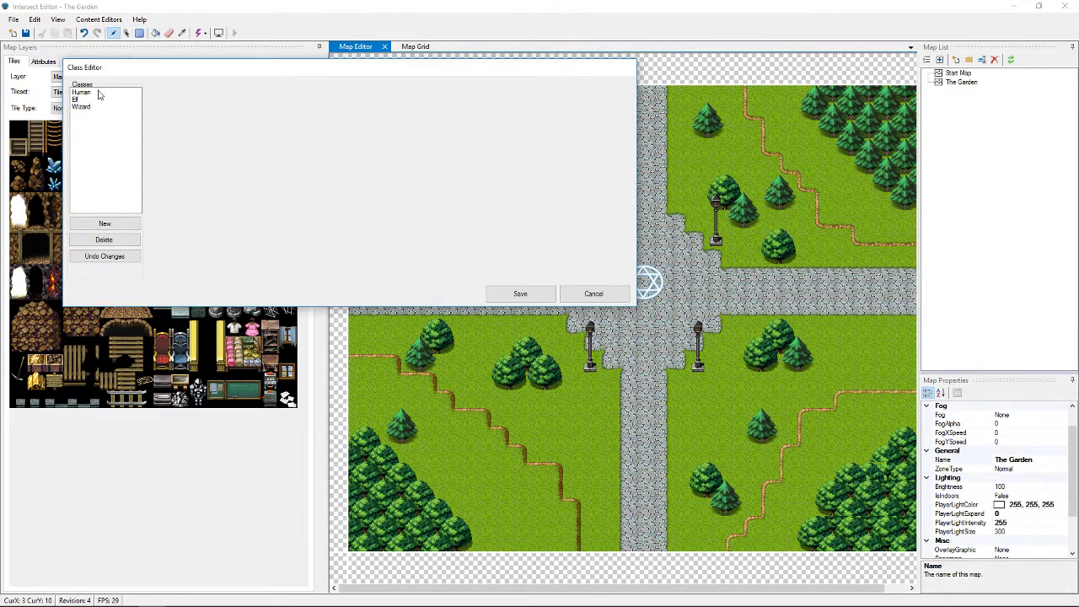
{"action": "left_click", "coordinate": [80, 92]}
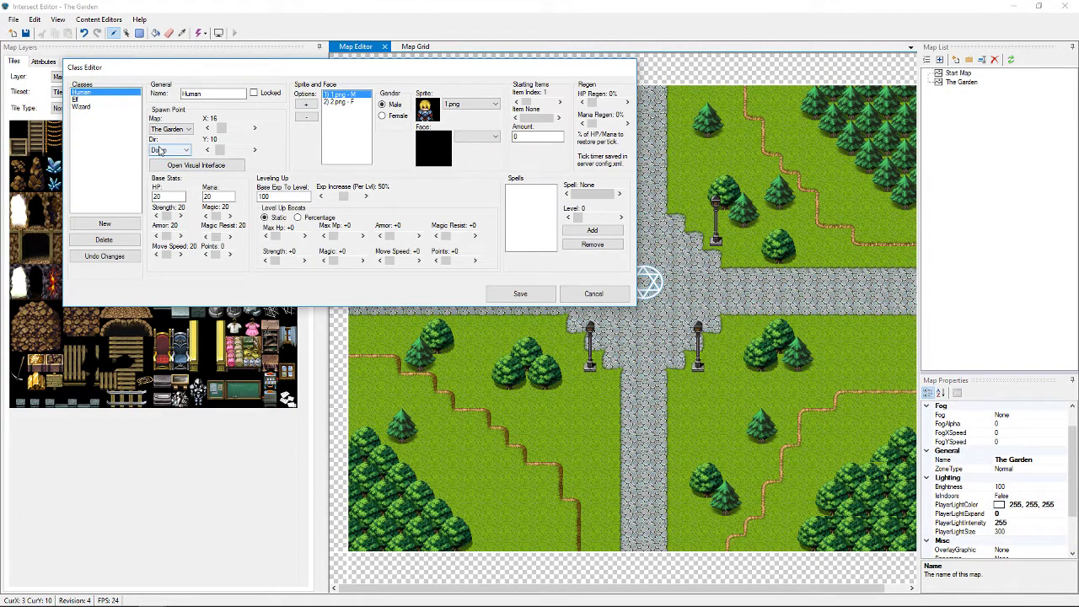
{"action": "left_click", "coordinate": [179, 166]}
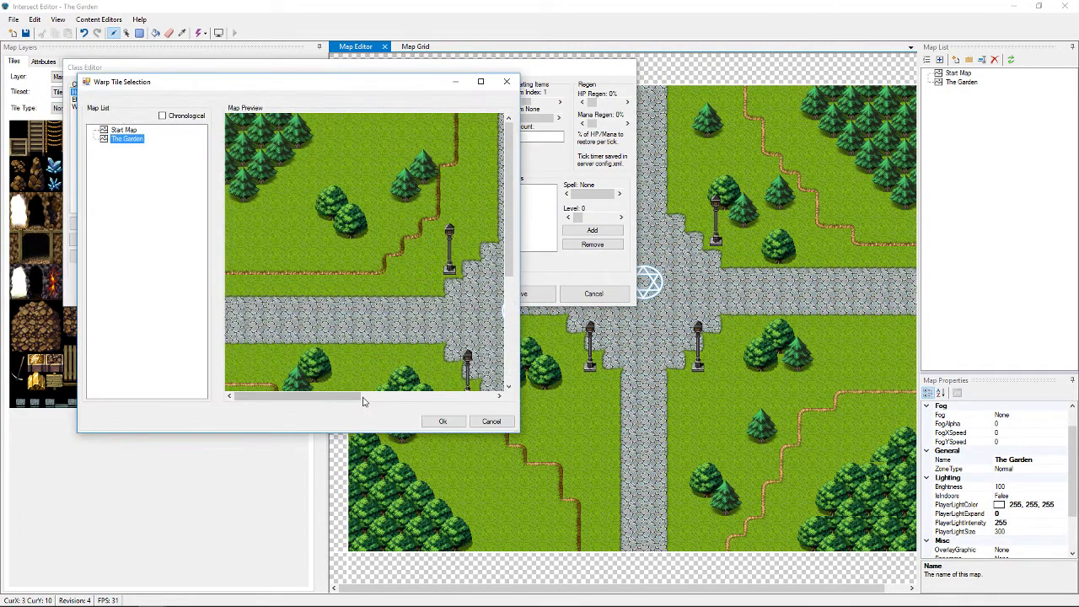
{"action": "left_click_drag", "start_coordinate": [364, 401], "coordinate": [419, 396]}
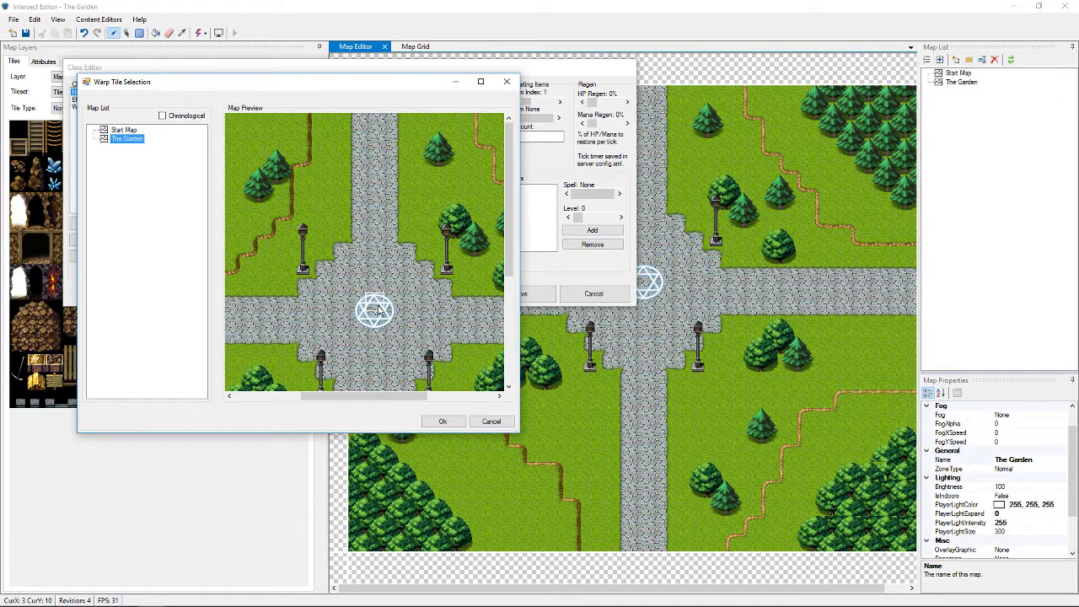
{"action": "left_click", "coordinate": [443, 422]}
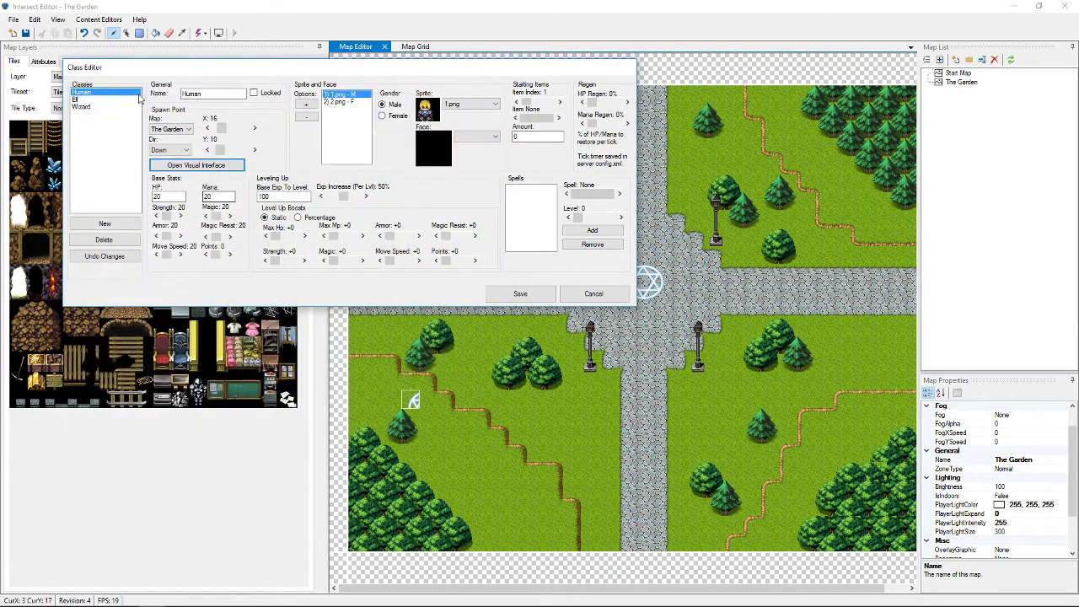
Review the Elf class, keeping its spawn direction Down, and inspect its spawn tile
{"action": "left_click", "coordinate": [82, 100]}
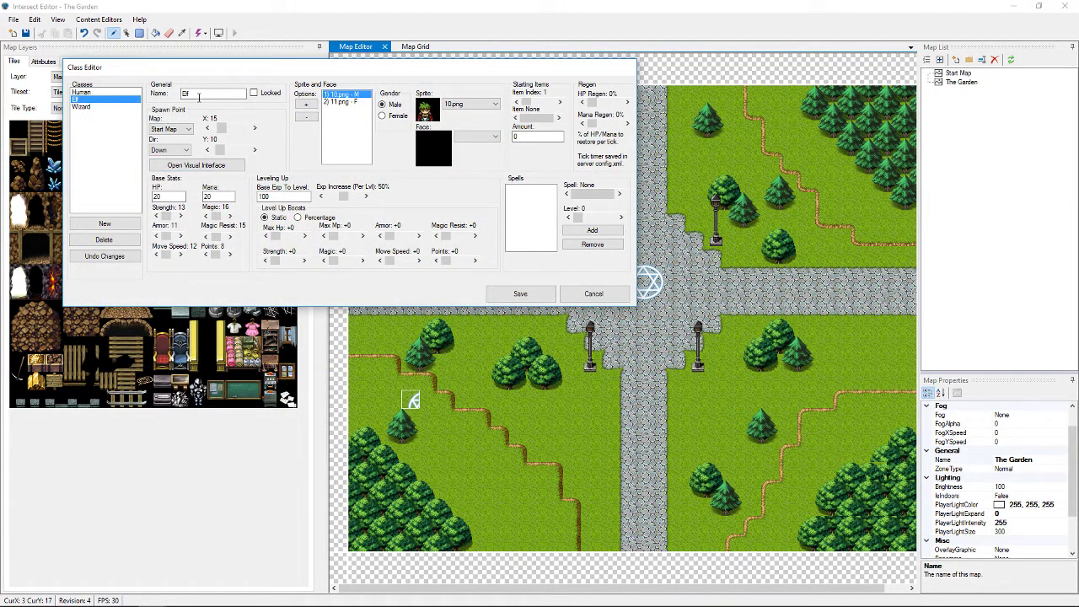
{"action": "left_click", "coordinate": [186, 151]}
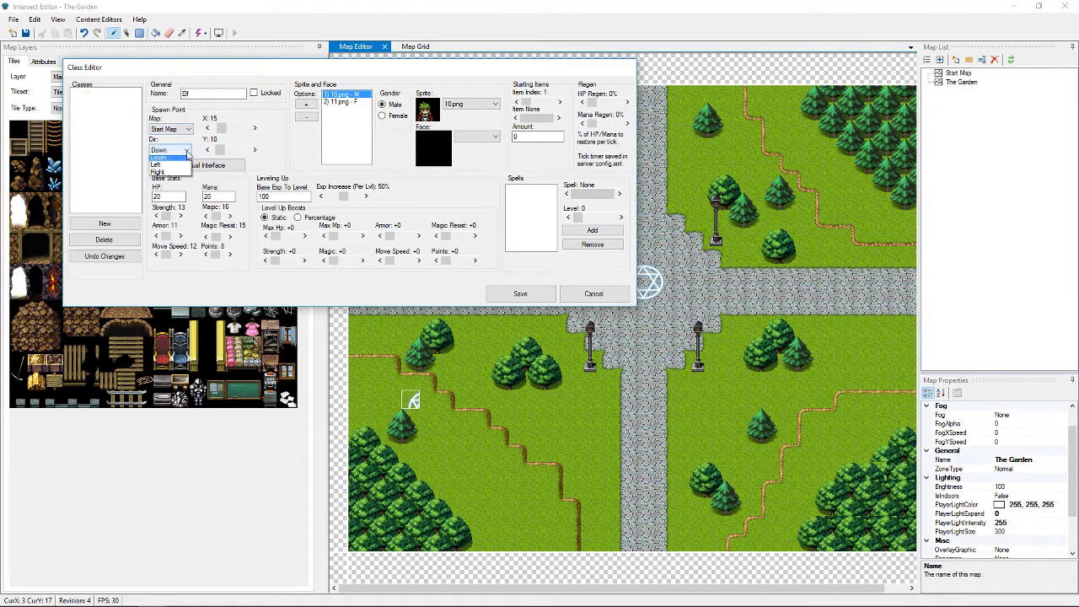
{"action": "left_click", "coordinate": [187, 157]}
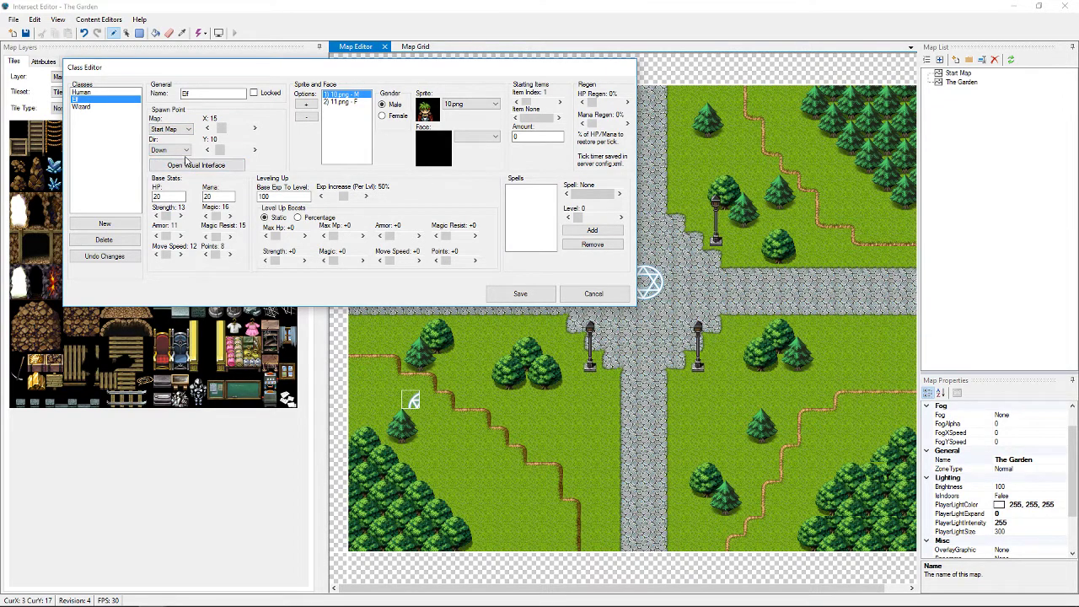
{"action": "left_click", "coordinate": [186, 151]}
{"action": "left_click", "coordinate": [186, 150]}
{"action": "left_click", "coordinate": [187, 150]}
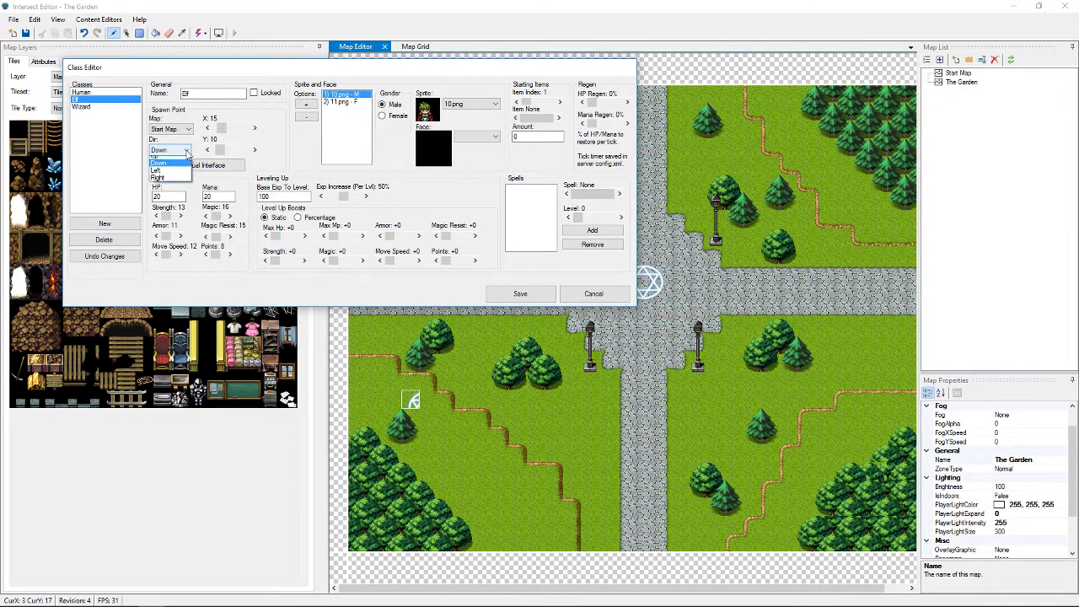
{"action": "left_click", "coordinate": [169, 160]}
{"action": "left_click", "coordinate": [182, 150]}
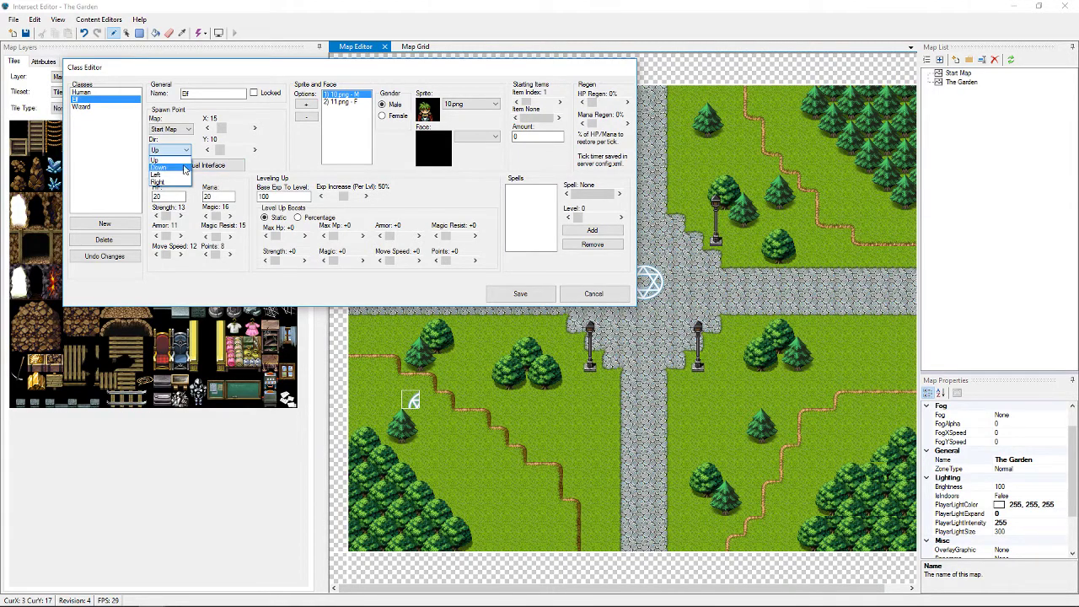
{"action": "left_click", "coordinate": [185, 168]}
{"action": "left_click", "coordinate": [187, 166]}
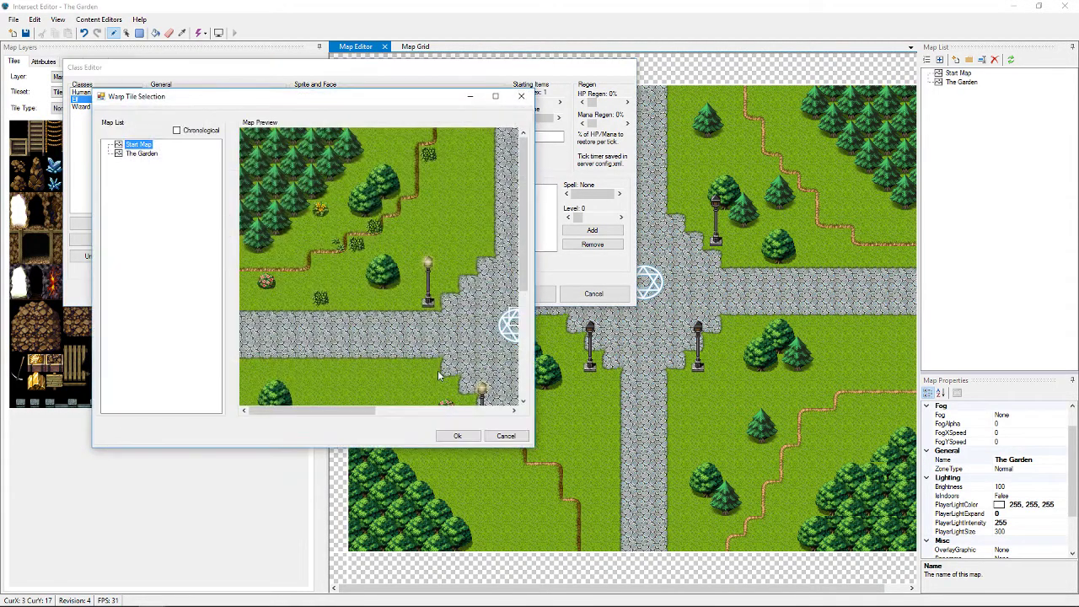
{"action": "left_click", "coordinate": [458, 436]}
Inspect the Wizard class spawn tile, then save the classes
{"action": "left_click", "coordinate": [78, 107]}
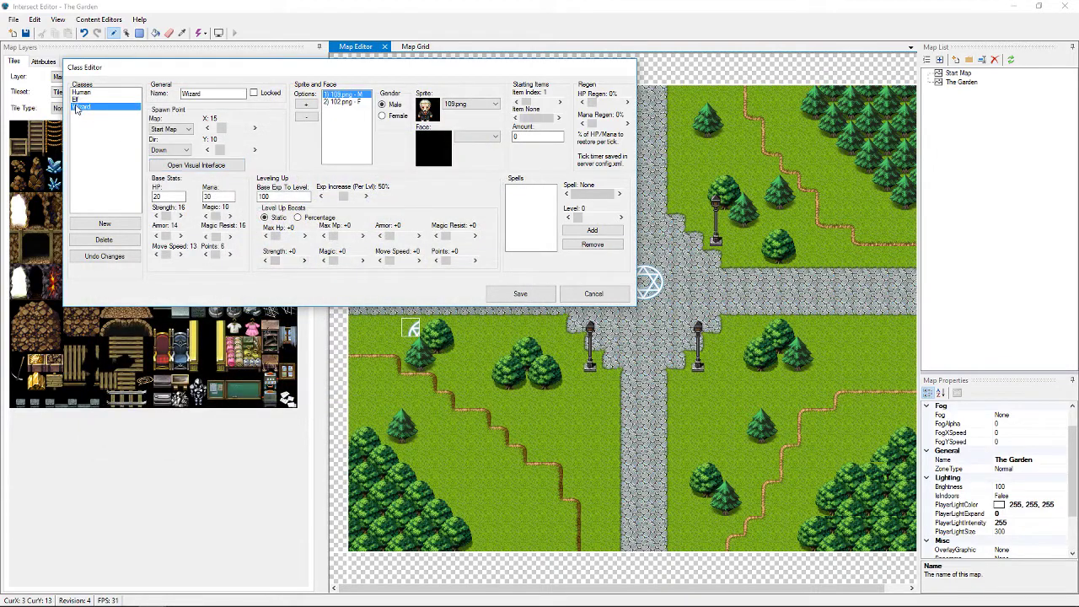
{"action": "left_click", "coordinate": [208, 168]}
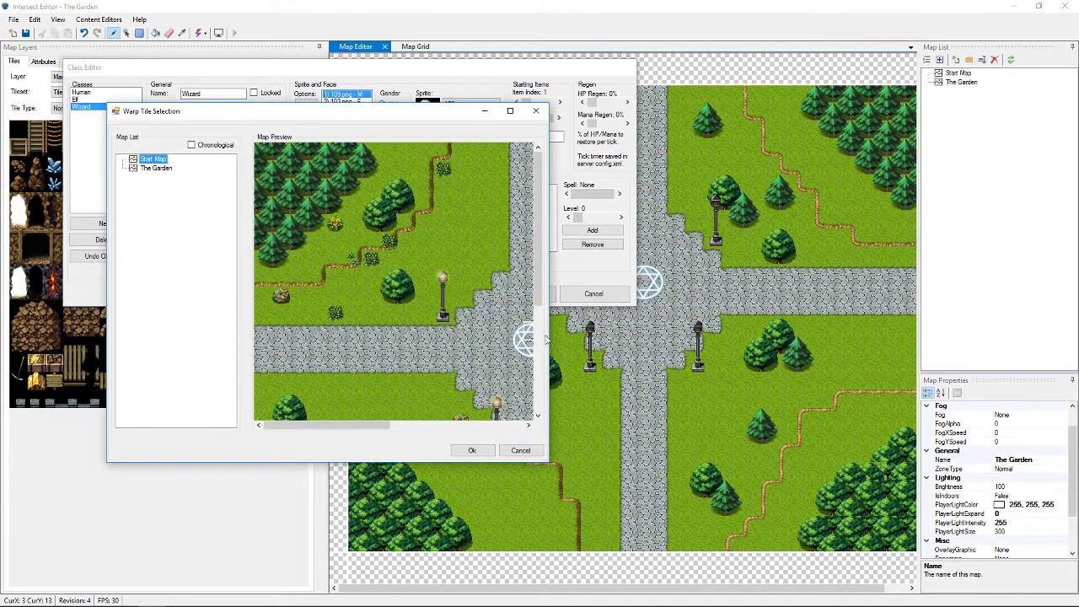
{"action": "left_click", "coordinate": [481, 450]}
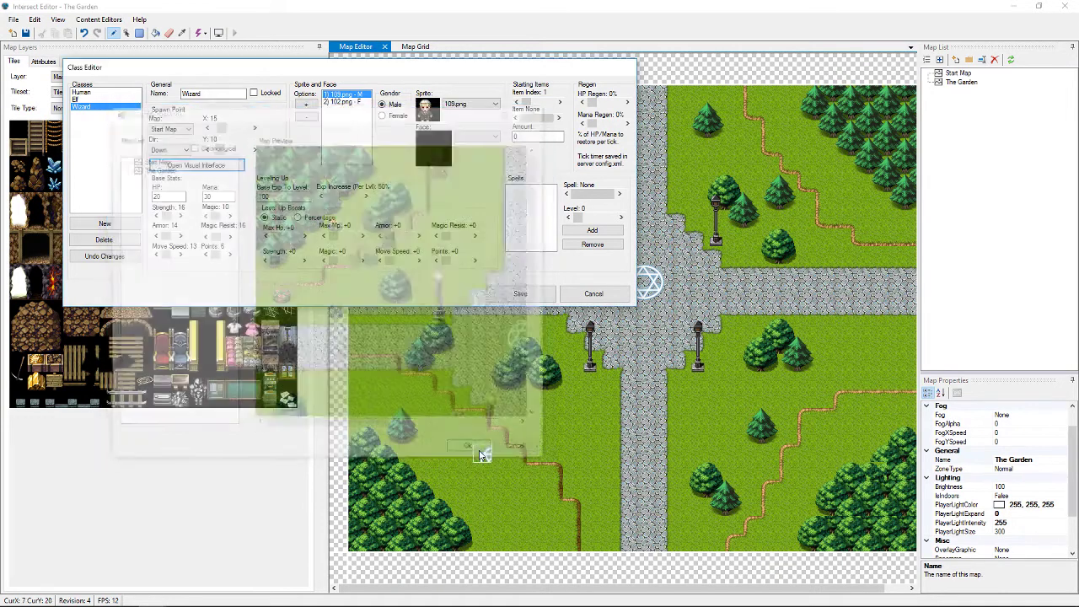
{"action": "left_click", "coordinate": [517, 293]}
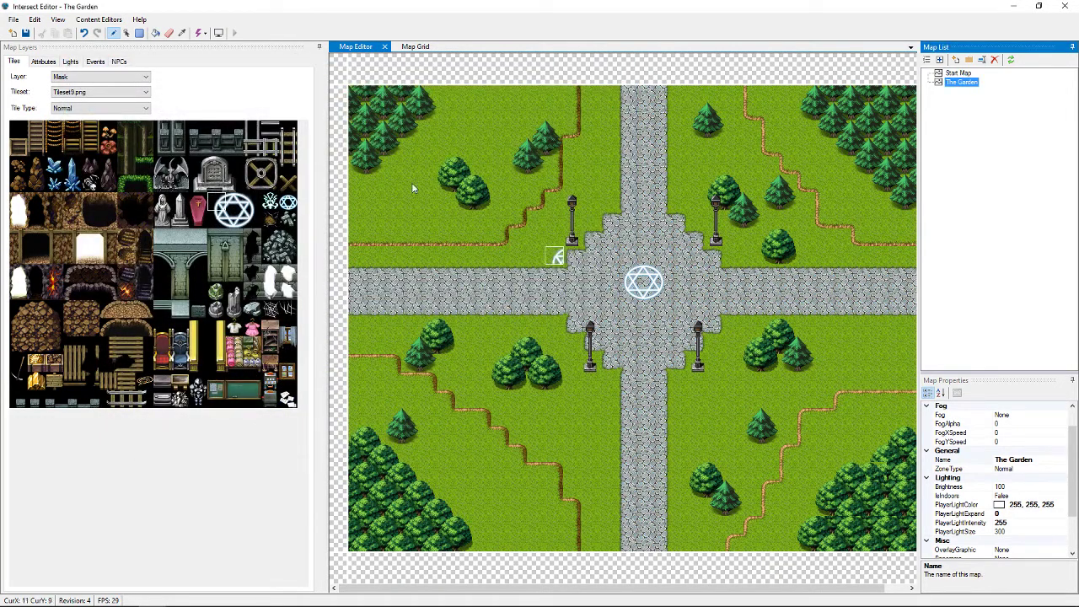
Save The Garden map with Yes and close Intersect Editor
{"action": "left_click", "coordinate": [25, 33]}
{"action": "left_click", "coordinate": [526, 346]}
{"action": "left_click", "coordinate": [1066, 6]}
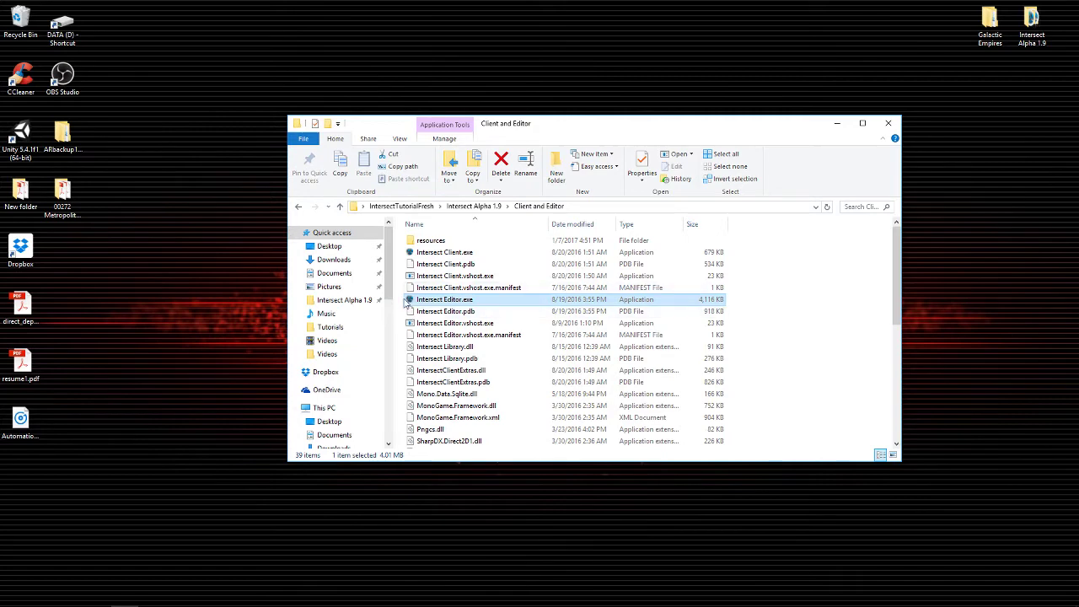
Run Intersect Client.exe from the Client and Editor folder
{"action": "left_click", "coordinate": [412, 255]}
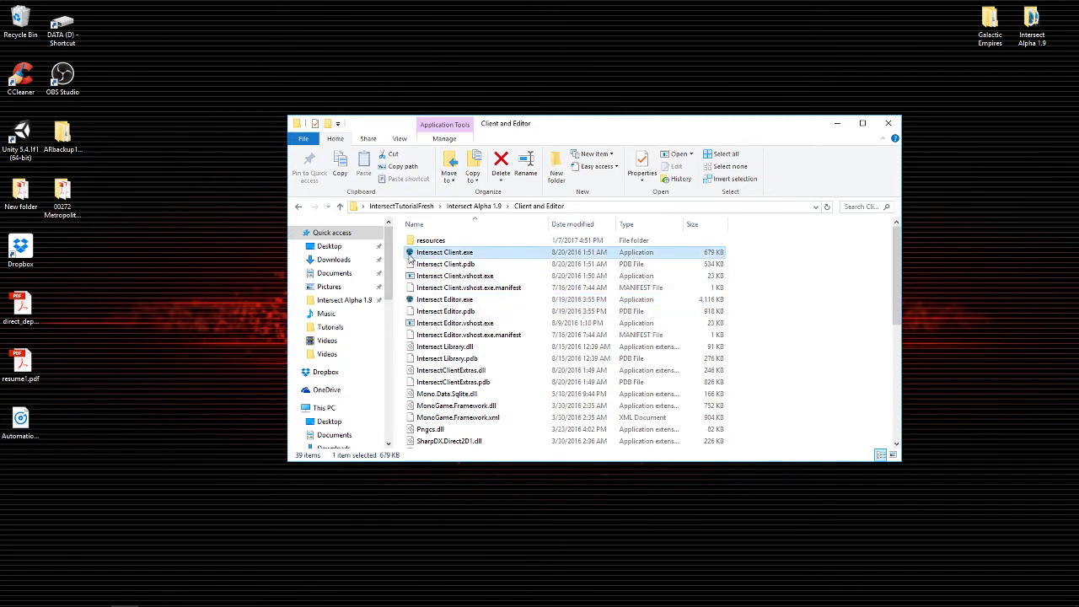
{"action": "double_click", "coordinate": [412, 257]}
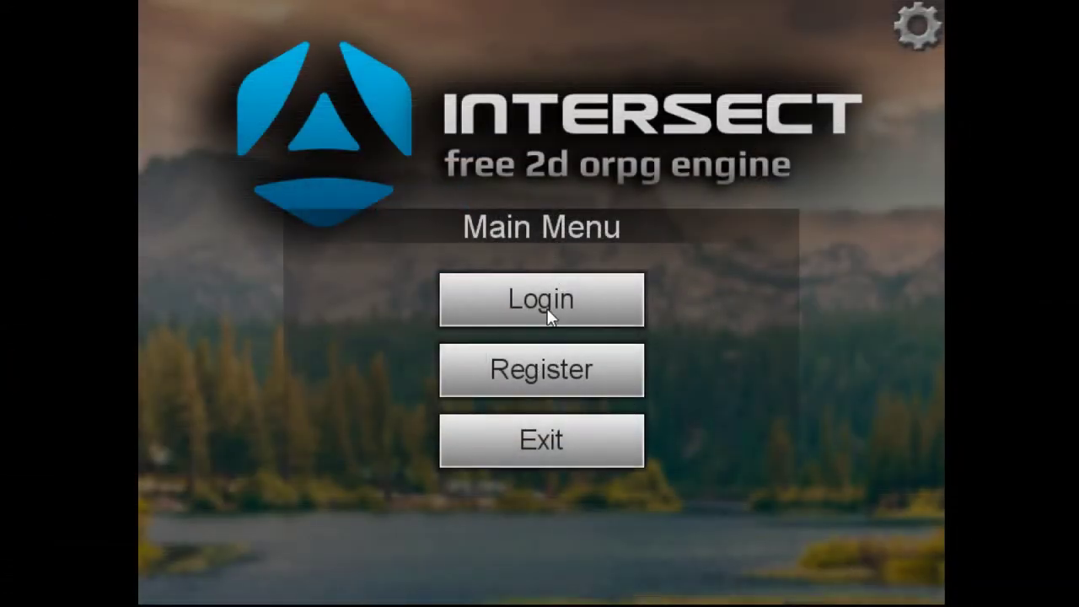
Register a new account, filling in a username, e-mail, password and password confirmation
{"action": "left_click", "coordinate": [537, 371]}
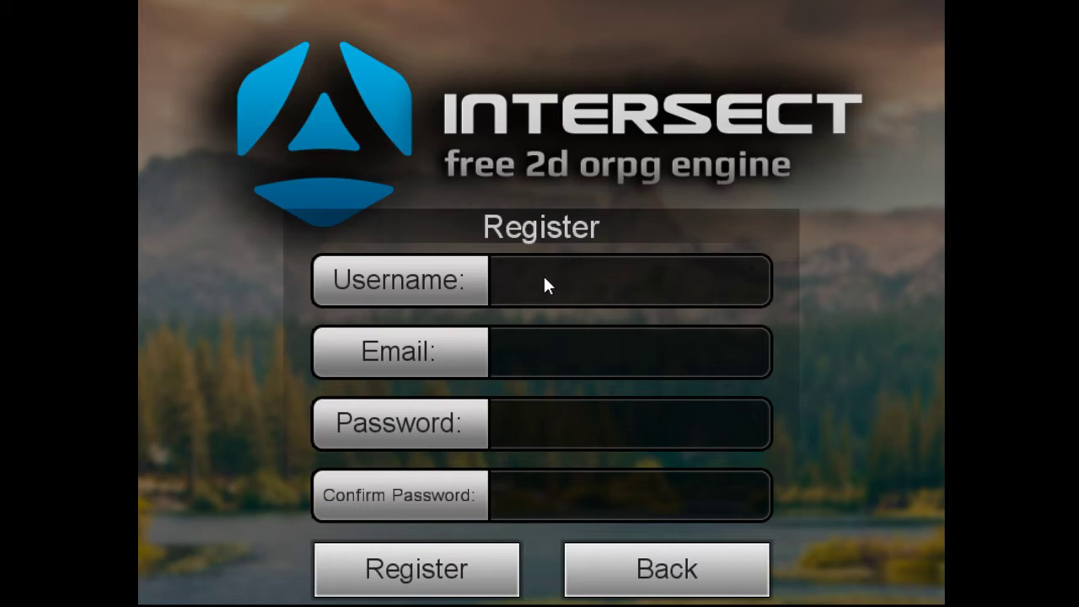
{"action": "type", "text": "sam"}
{"action": "left_click", "coordinate": [564, 346]}
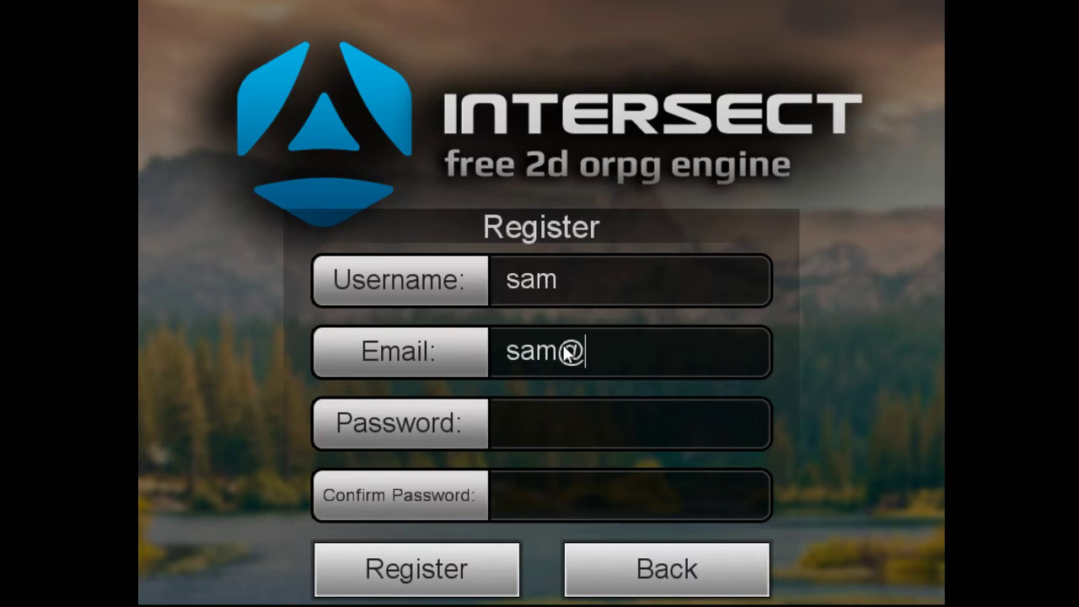
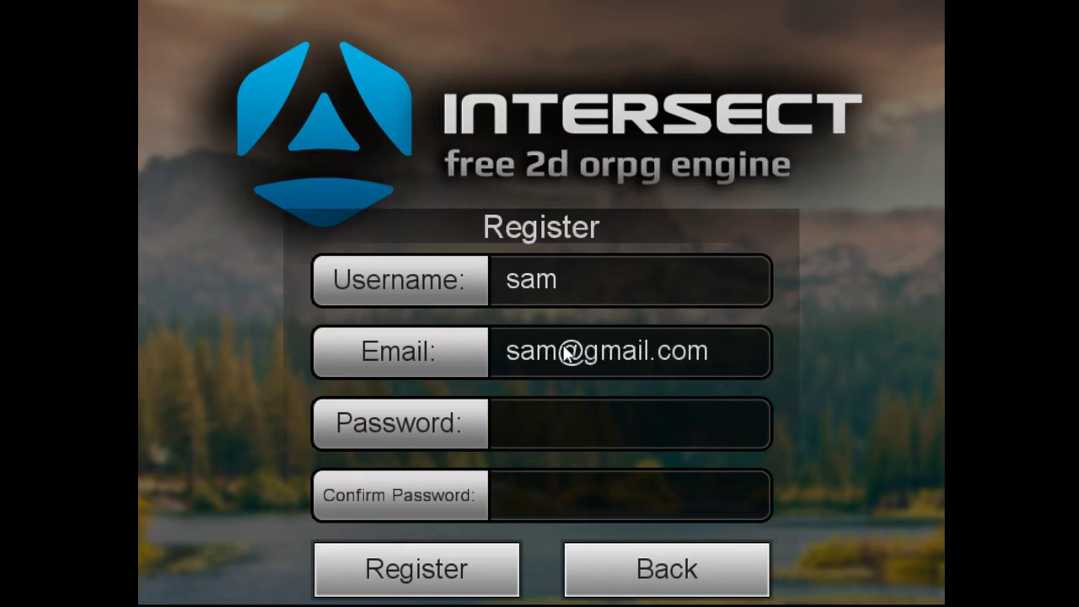
{"action": "type", "text": "******"}
{"action": "left_click", "coordinate": [533, 491]}
{"action": "type", "text": "******"}
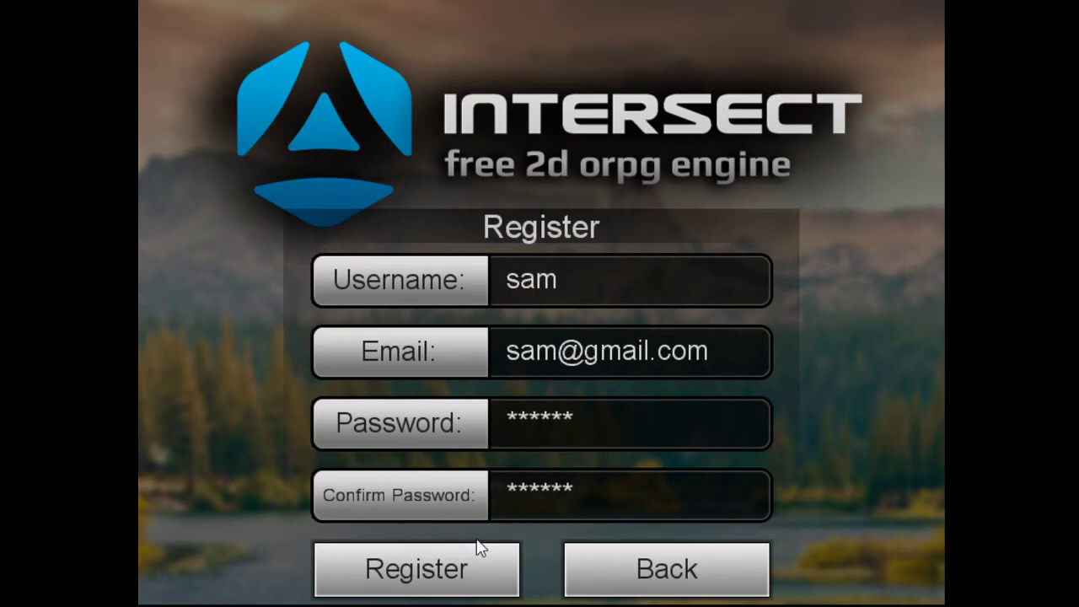
{"action": "left_click", "coordinate": [475, 553]}
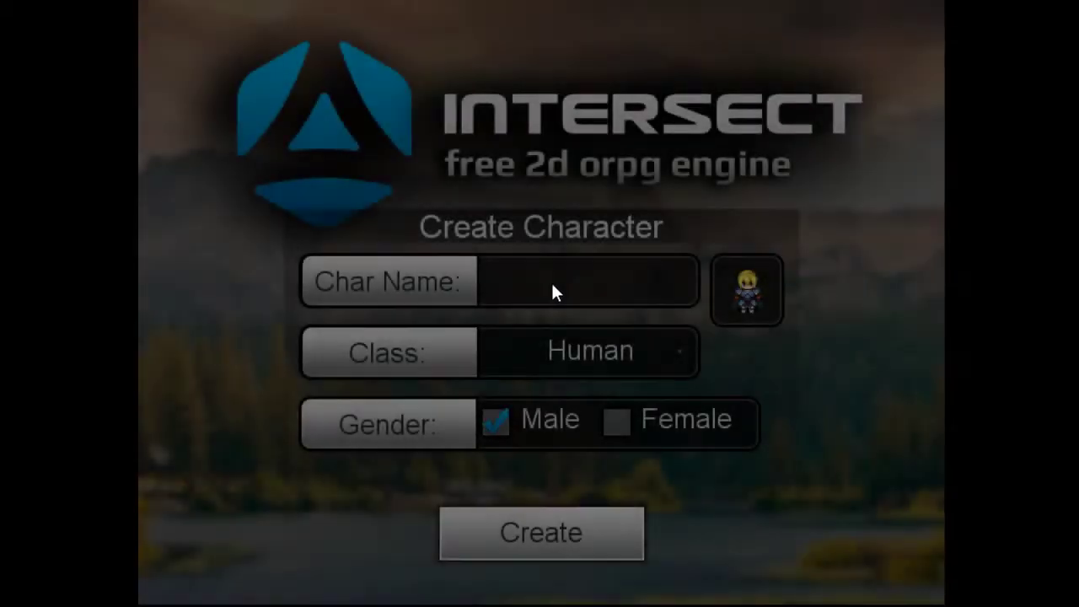
Create a male Wizard character with a chosen name and enter the game
{"action": "left_click", "coordinate": [552, 291]}
{"action": "type", "text": "Sam"}
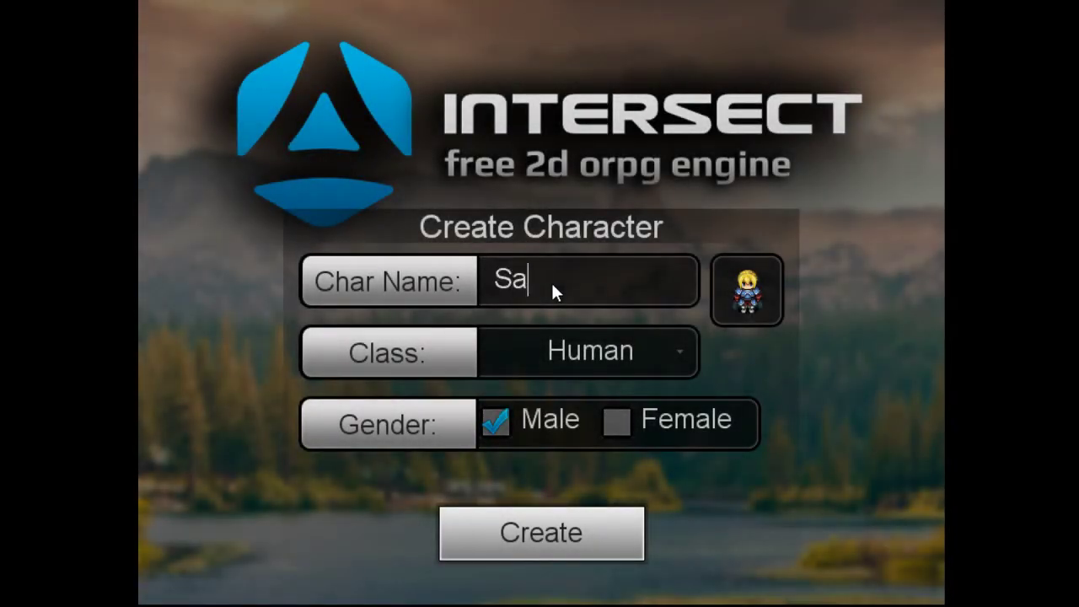
{"action": "left_click", "coordinate": [603, 357]}
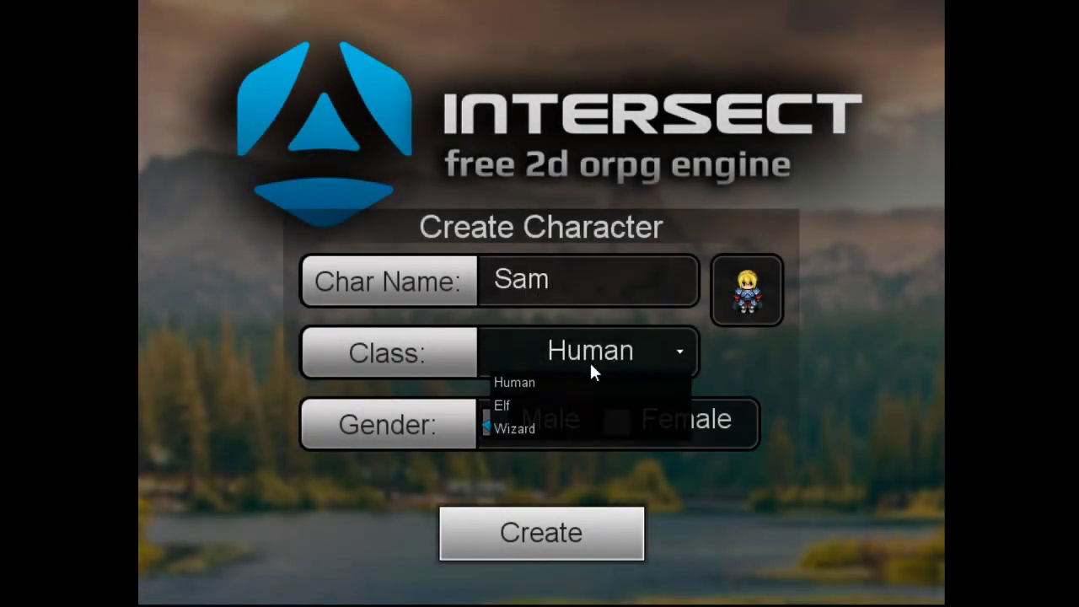
{"action": "left_click", "coordinate": [516, 430]}
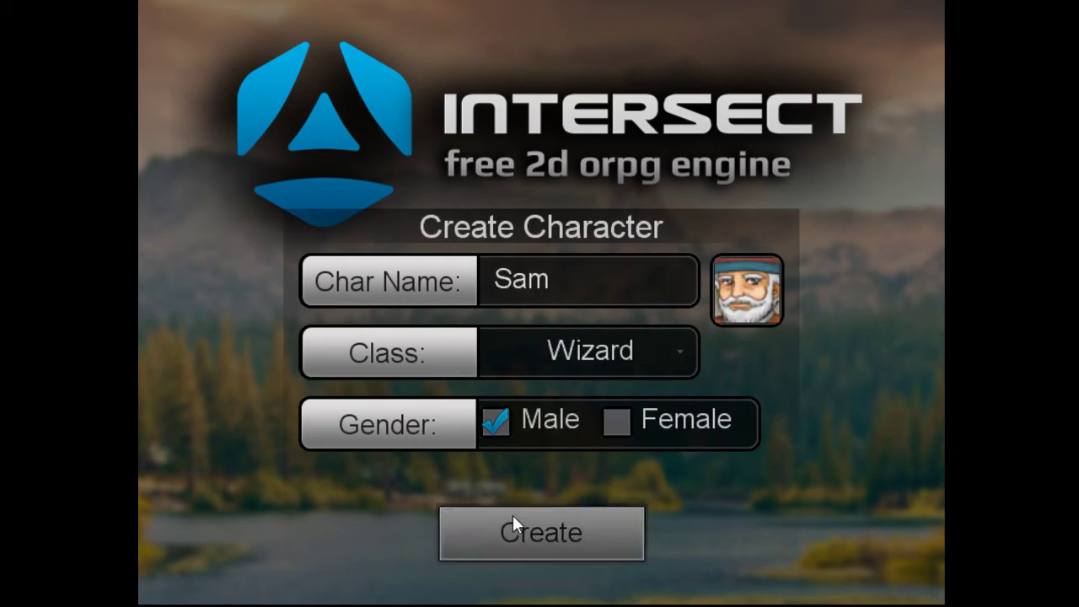
{"action": "left_click", "coordinate": [541, 538]}
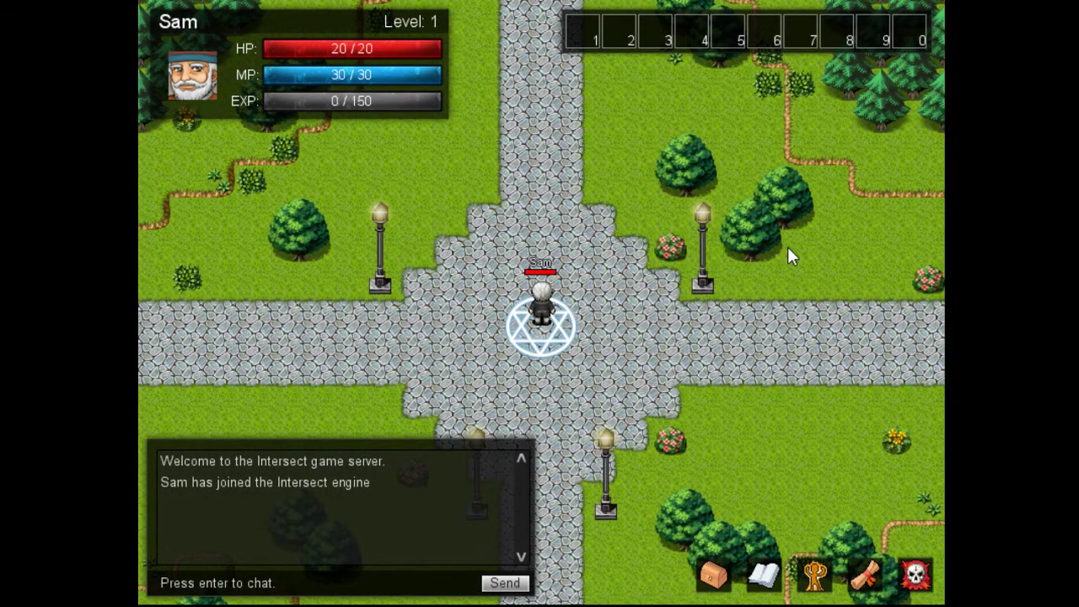
{"action": "key", "text": "Down"}
{"action": "key", "text": "Right"}
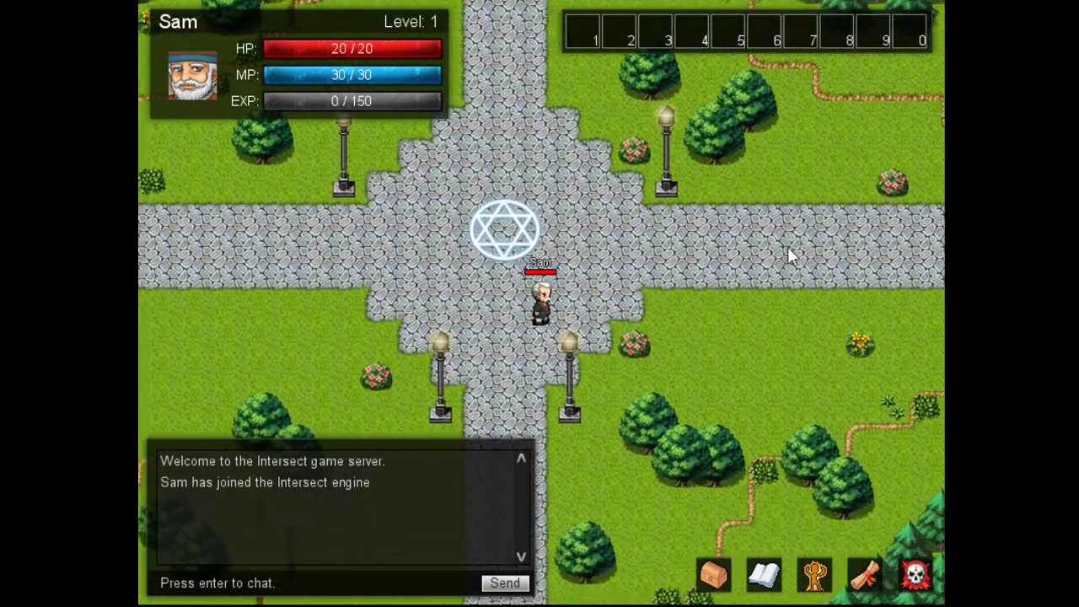
{"action": "key", "text": "Up"}
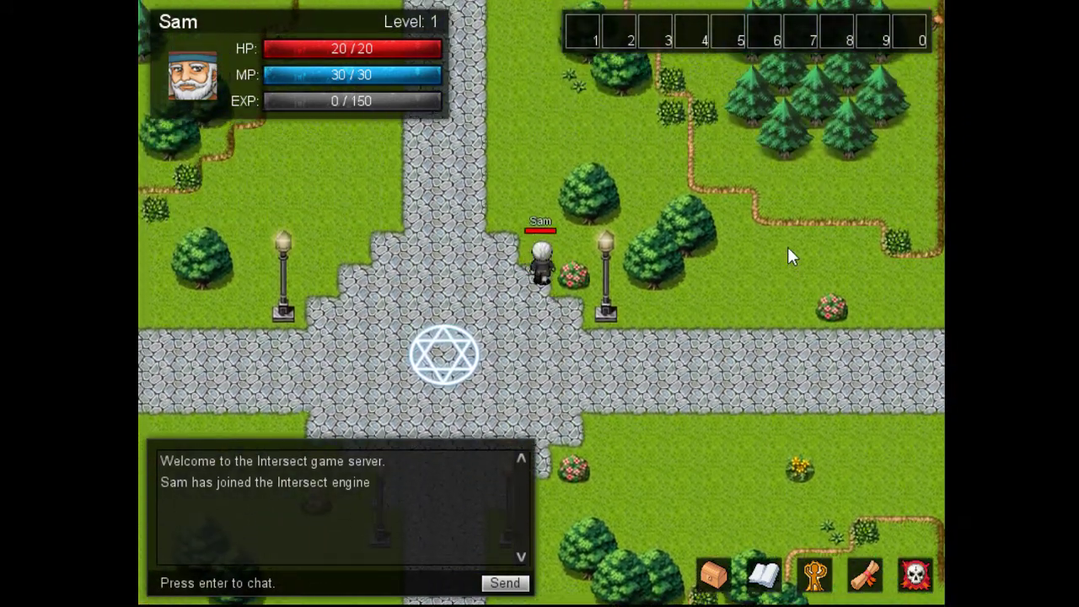
{"action": "key", "text": "Left"}
{"action": "key", "text": "Left"}
{"action": "key", "text": "Down"}
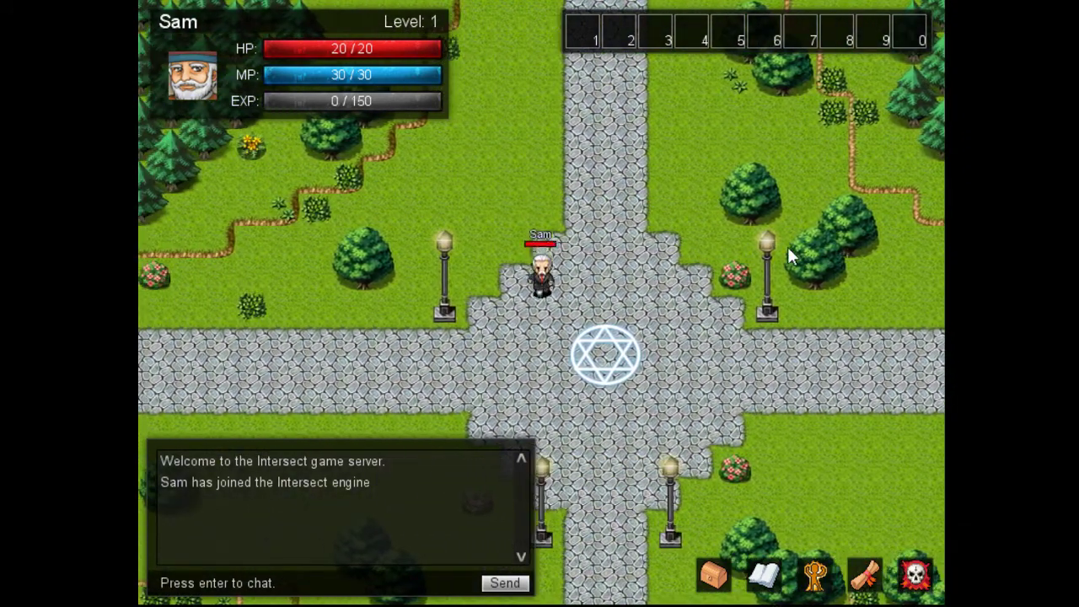
{"action": "key", "text": "Left"}
{"action": "key", "text": "Up"}
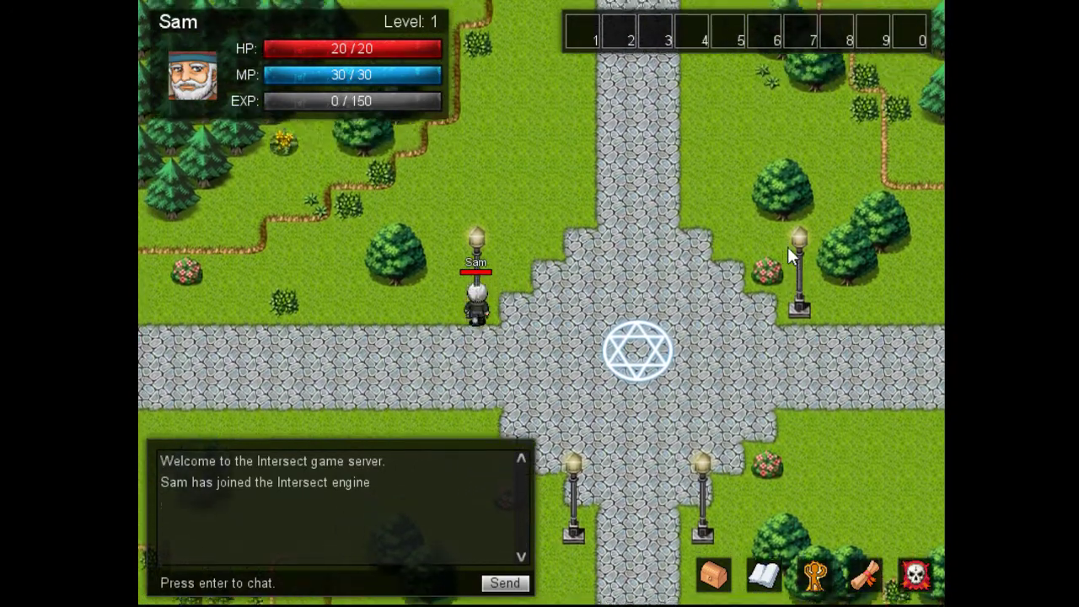
{"action": "key", "text": "Down"}
{"action": "key", "text": "Left"}
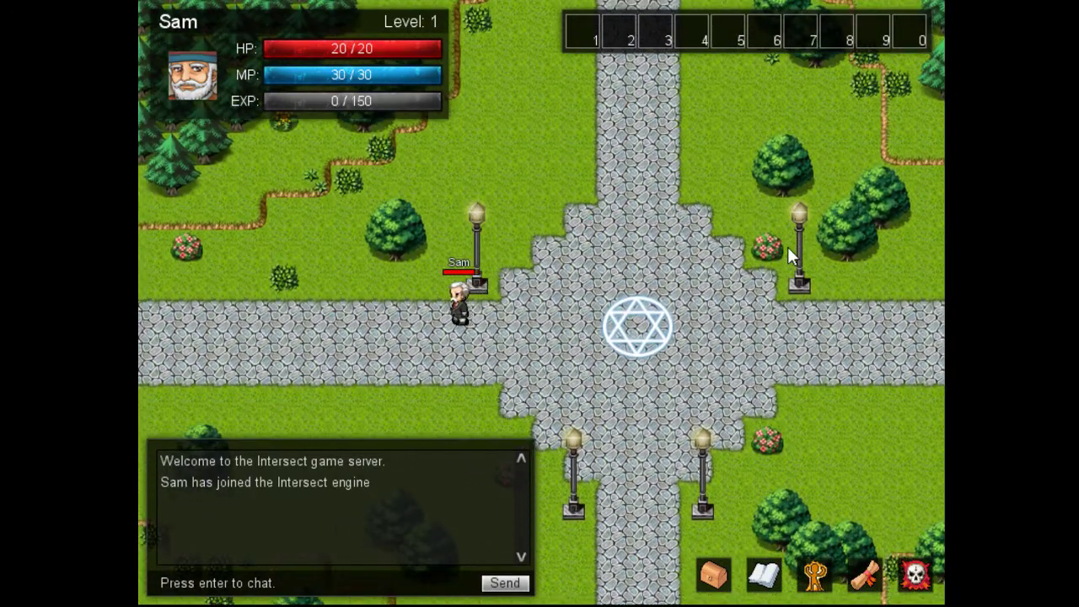
{"action": "key", "text": "Up"}
{"action": "key", "text": "Up"}
{"action": "key", "text": "Left"}
{"action": "key", "text": "Up"}
{"action": "key", "text": "Right"}
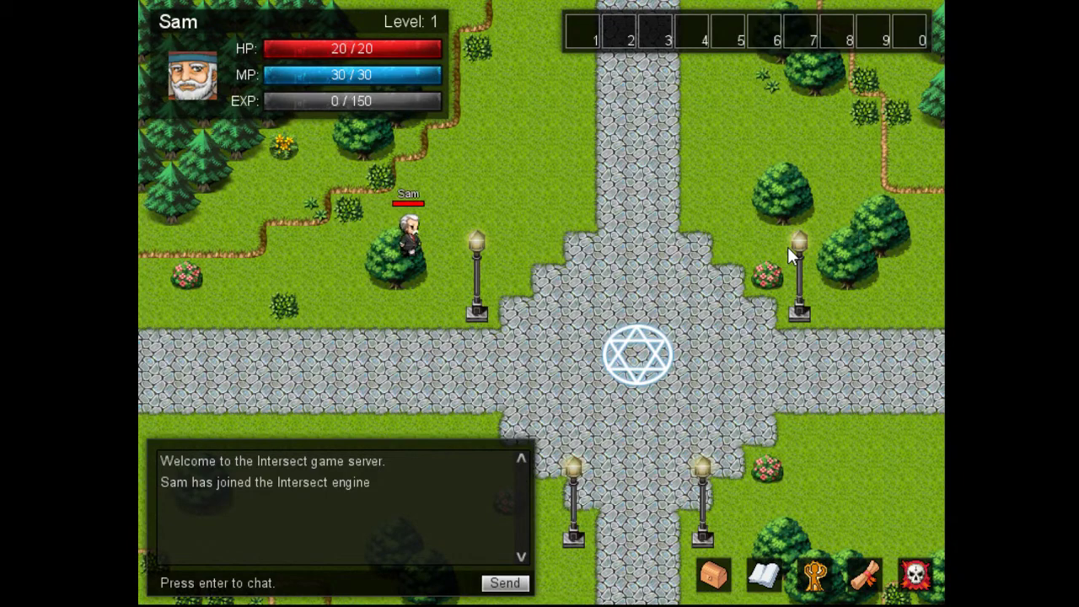
{"action": "key", "text": "Down"}
{"action": "key", "text": "Left"}
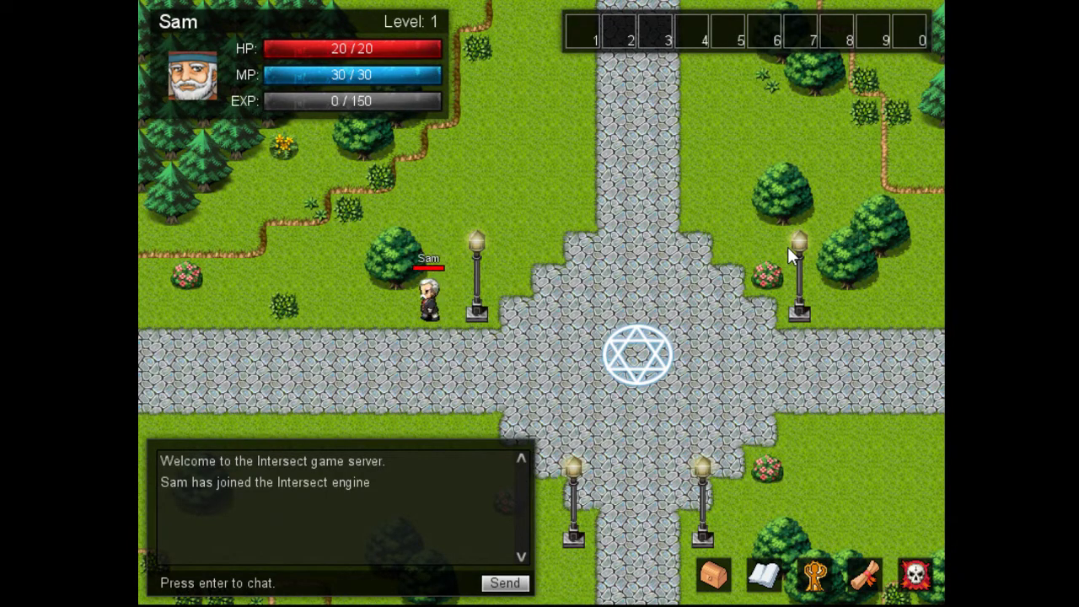
{"action": "key", "text": "Right"}
{"action": "key", "text": "Down"}
{"action": "key", "text": "Down"}
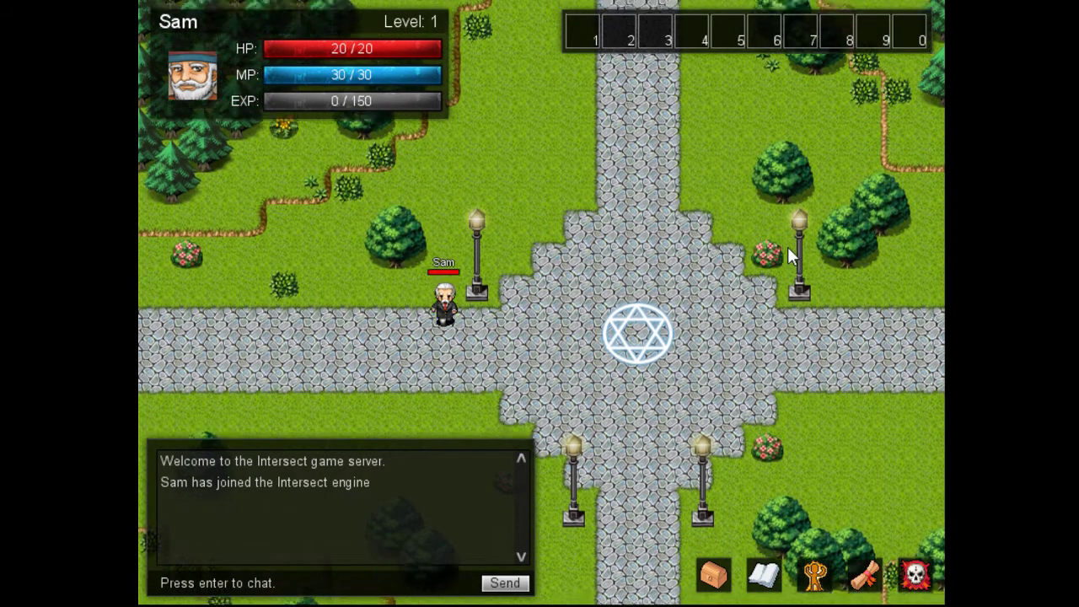
{"action": "key", "text": "Right"}
{"action": "key", "text": "Right"}
{"action": "key", "text": "Up"}
{"action": "key", "text": "Up"}
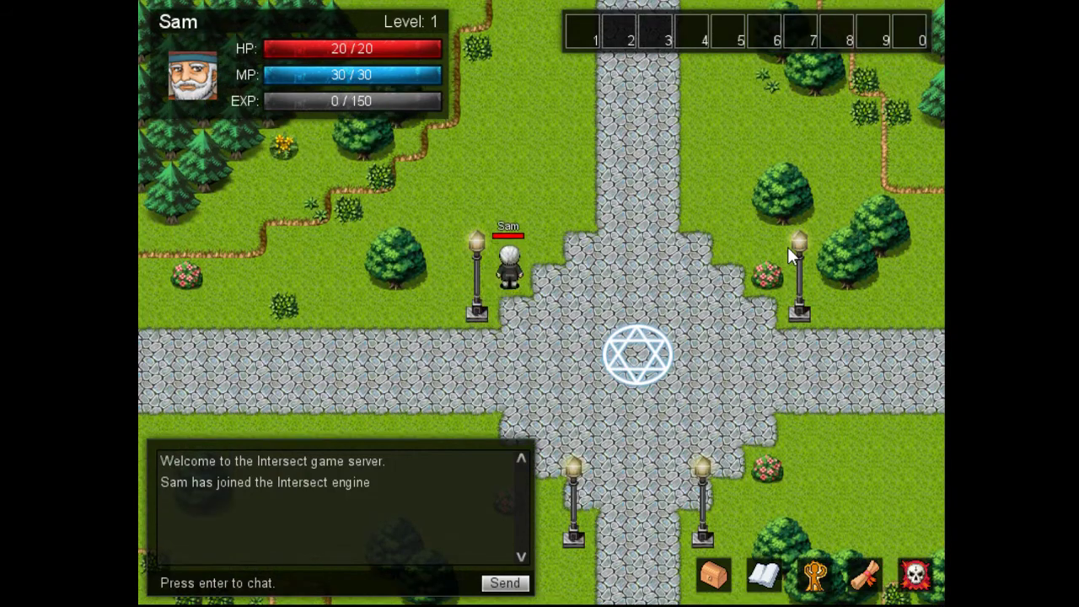
{"action": "key", "text": "Left"}
{"action": "key", "text": "Down"}
{"action": "key", "text": "Left"}
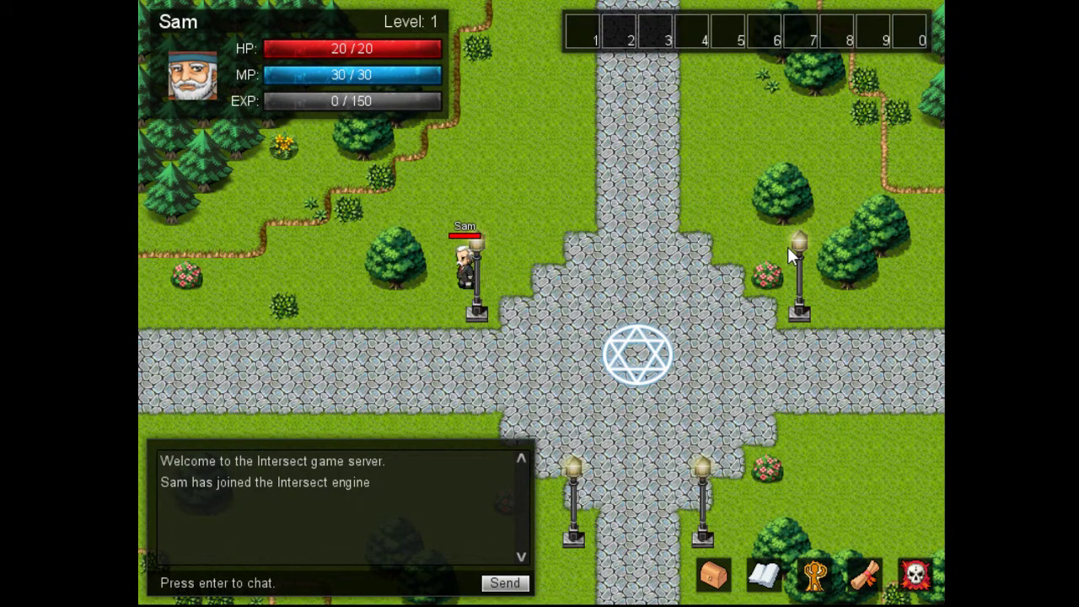
{"action": "key", "text": "Right"}
{"action": "key", "text": "Right"}
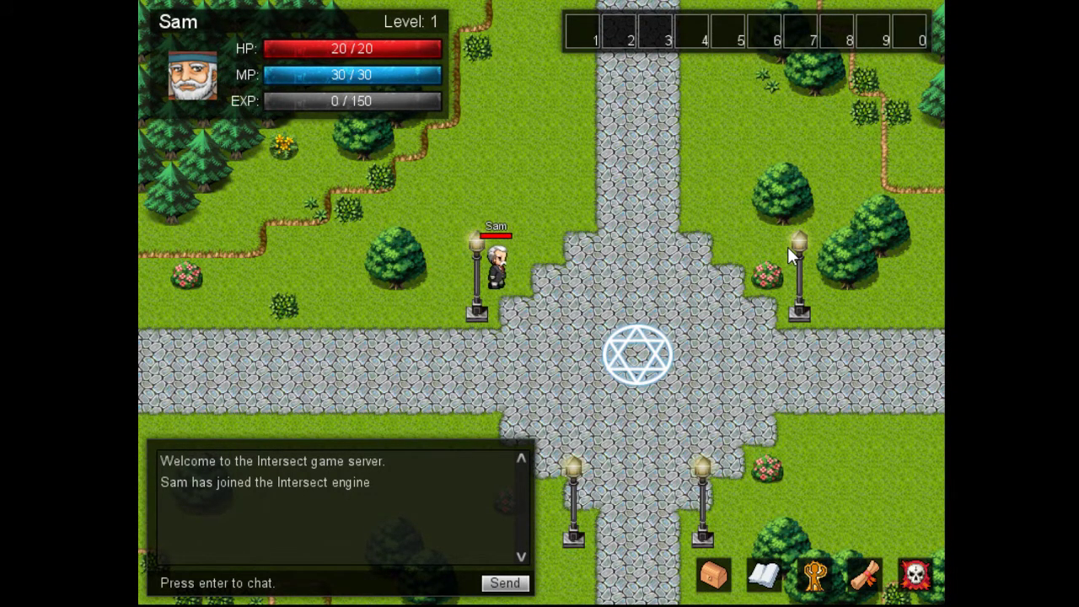
{"action": "key", "text": "Down"}
{"action": "key", "text": "Down"}
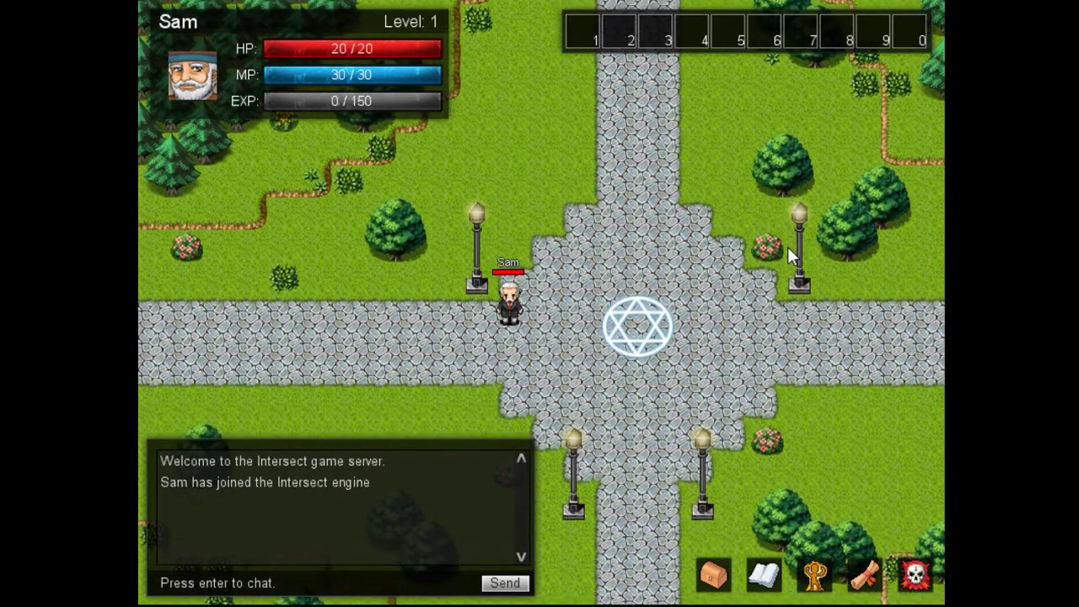
{"action": "key", "text": "Left"}
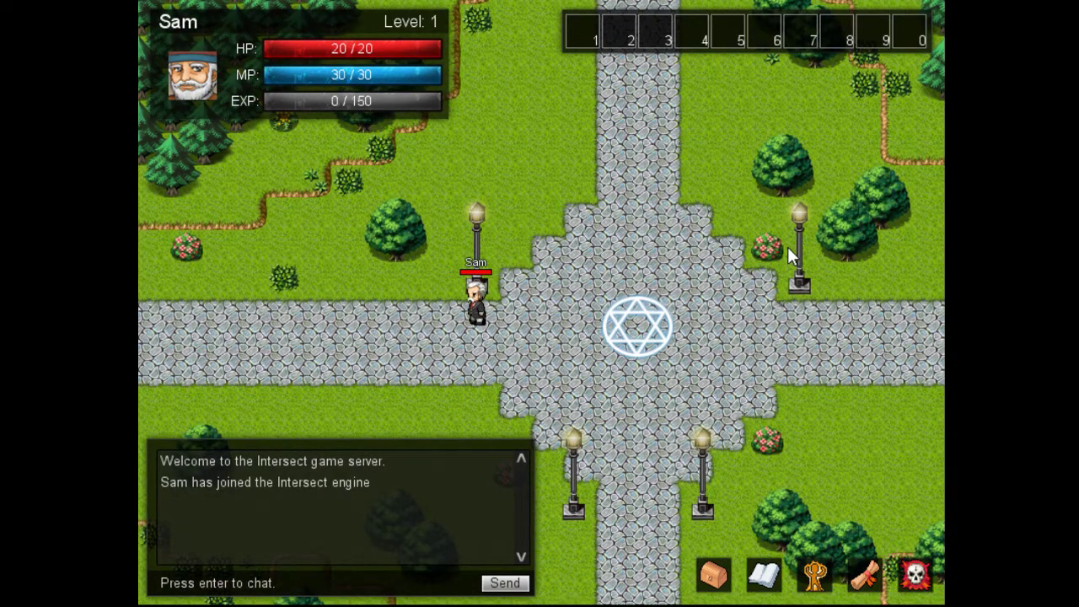
{"action": "key", "text": "Right"}
{"action": "key", "text": "Right"}
{"action": "key", "text": "Right"}
{"action": "key", "text": "Right"}
{"action": "key", "text": "Right"}
{"action": "key", "text": "Right"}
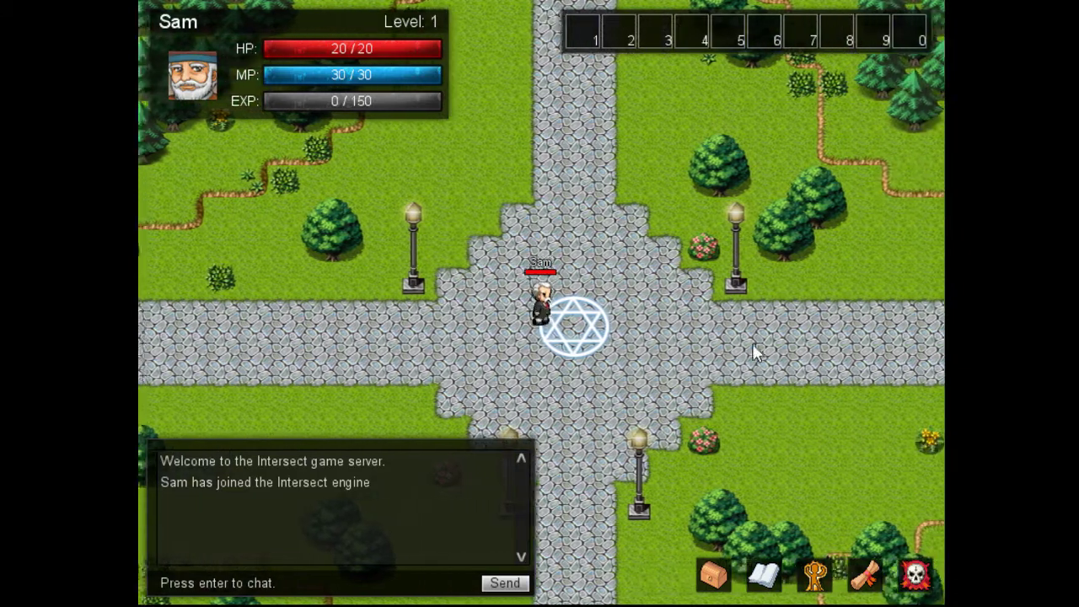
{"action": "key", "text": "Up"}
{"action": "key", "text": "Down"}
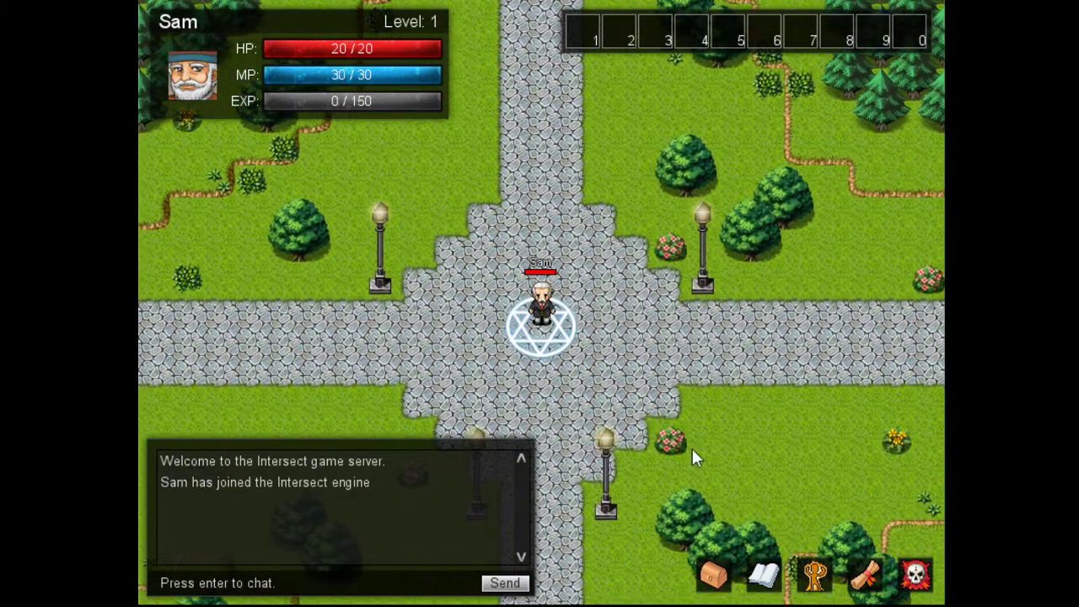